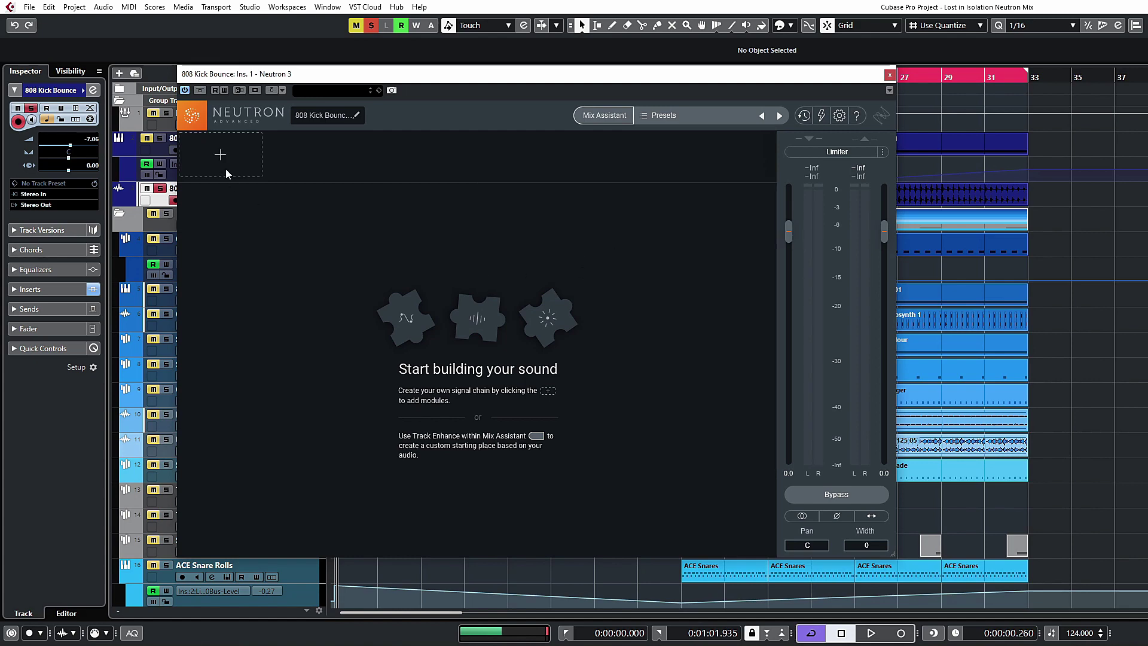
Step: Insert an Equalizer module from the module list into Neutron 3's empty chain slot
click(204, 160)
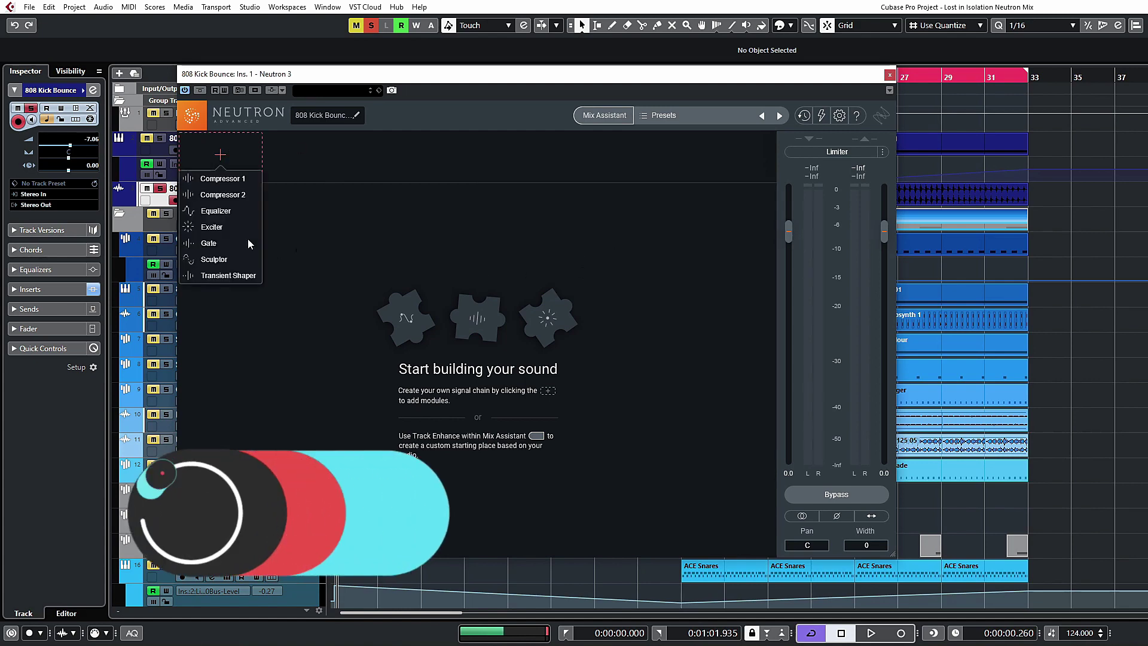
click(213, 212)
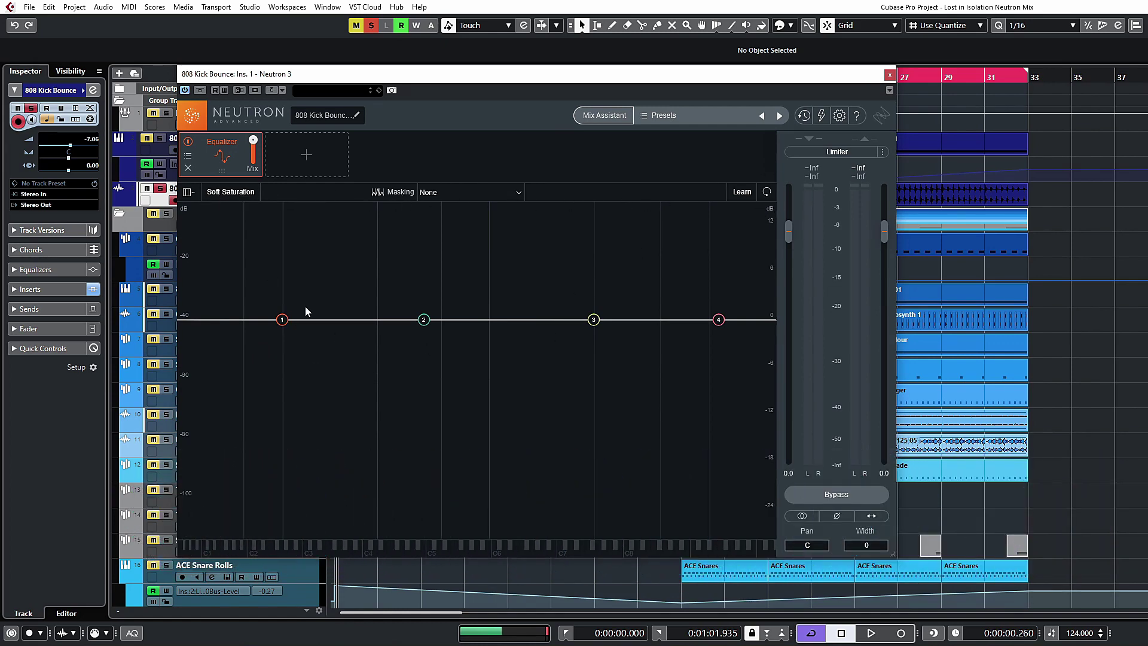
Step: Boost all four bands: a low shelf near 106 Hz, bells near 404 and 1925 Hz, and a high shelf
click(280, 321)
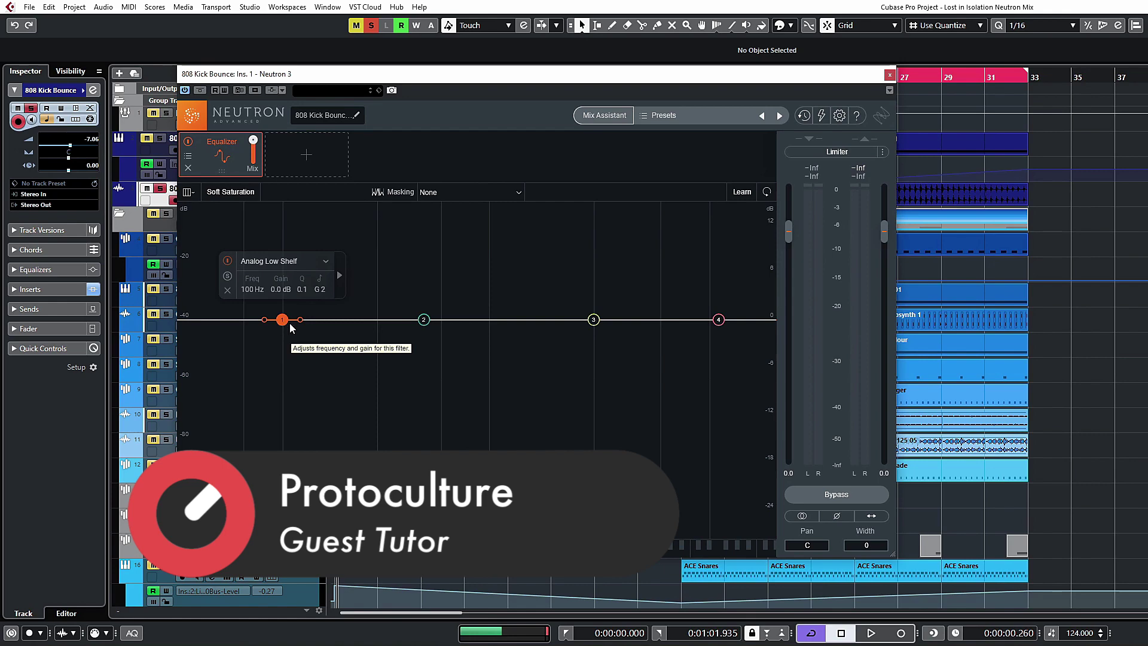
drag(300, 321, 299, 295)
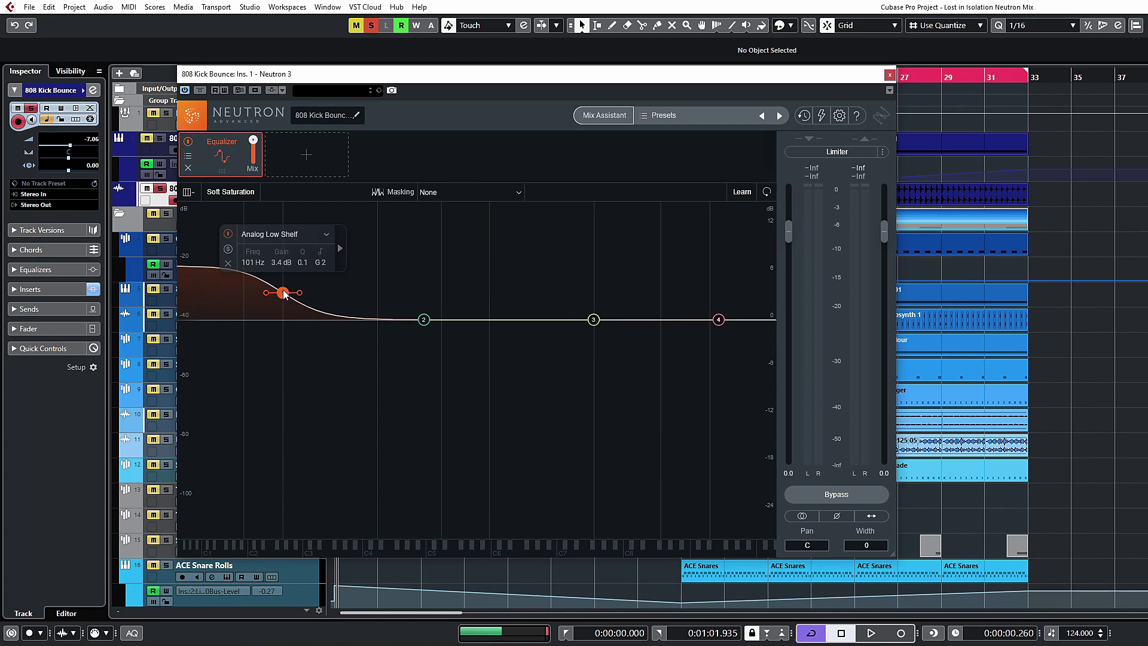
mouse_move(283, 294)
mouse_down()
mouse_move(310, 297)
mouse_move(272, 297)
mouse_move(283, 299)
mouse_up()
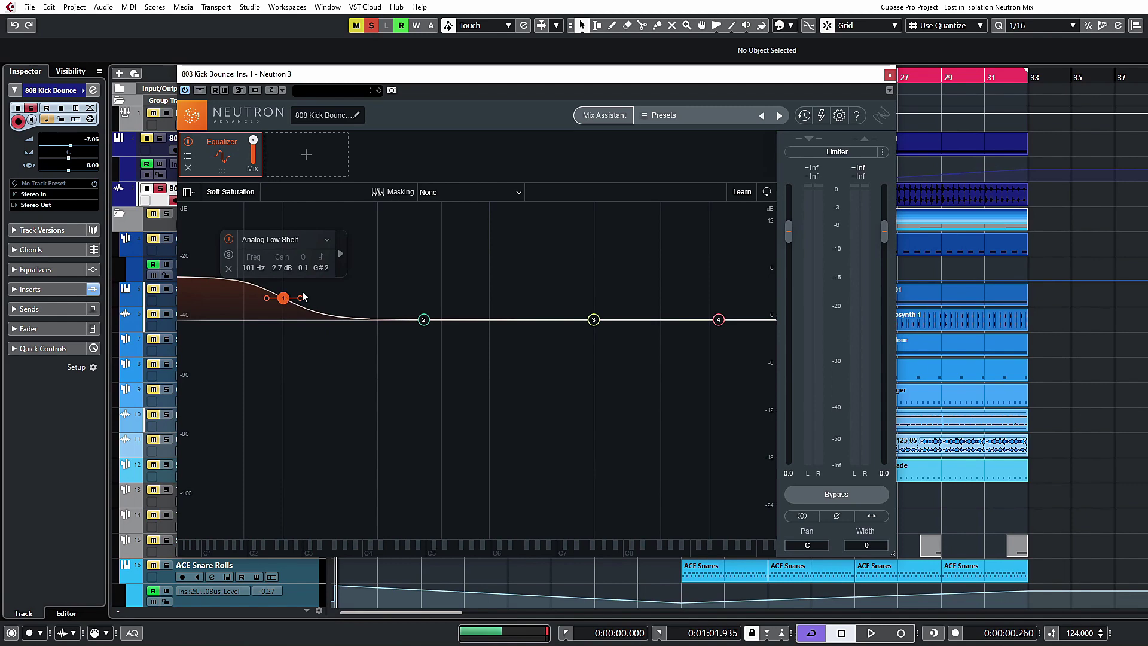
drag(425, 323, 404, 289)
drag(591, 321, 552, 285)
drag(716, 320, 683, 289)
Step: Move all four bands together to fine-tune them, leaving band 2 at 416 Hz, 2.6 dB
drag(706, 365, 263, 275)
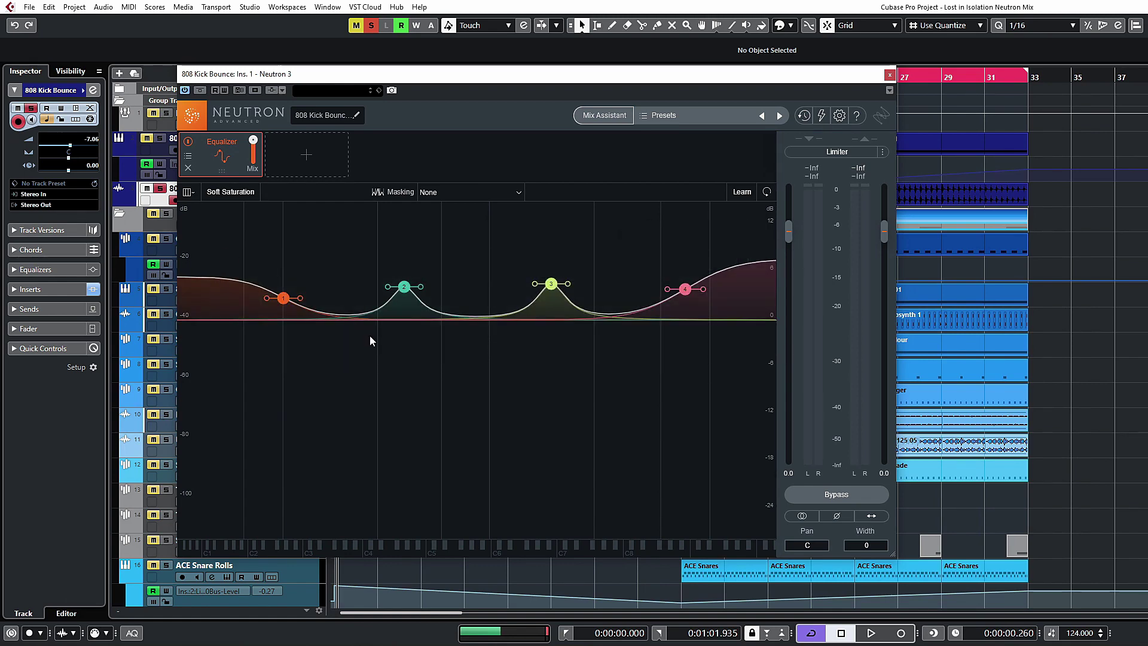
mouse_move(404, 293)
mouse_down()
mouse_move(418, 301)
mouse_move(380, 342)
mouse_move(365, 293)
mouse_move(432, 331)
mouse_move(362, 337)
mouse_move(373, 293)
mouse_move(400, 297)
mouse_up()
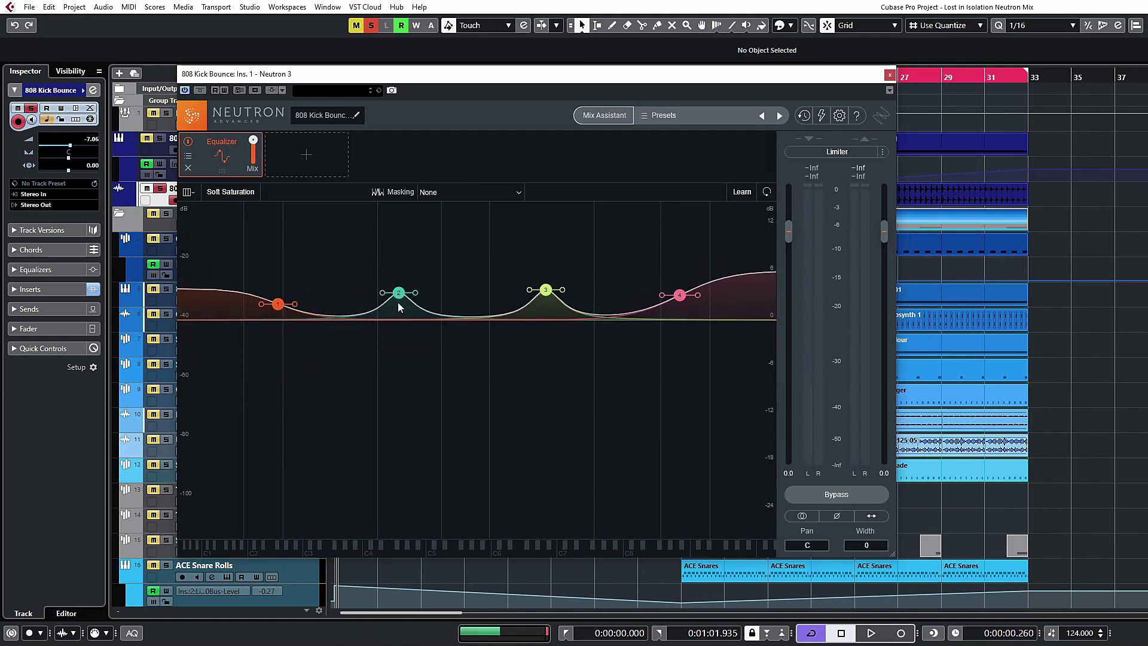
mouse_move(547, 293)
mouse_down()
mouse_move(558, 332)
mouse_move(516, 322)
mouse_move(538, 294)
mouse_up()
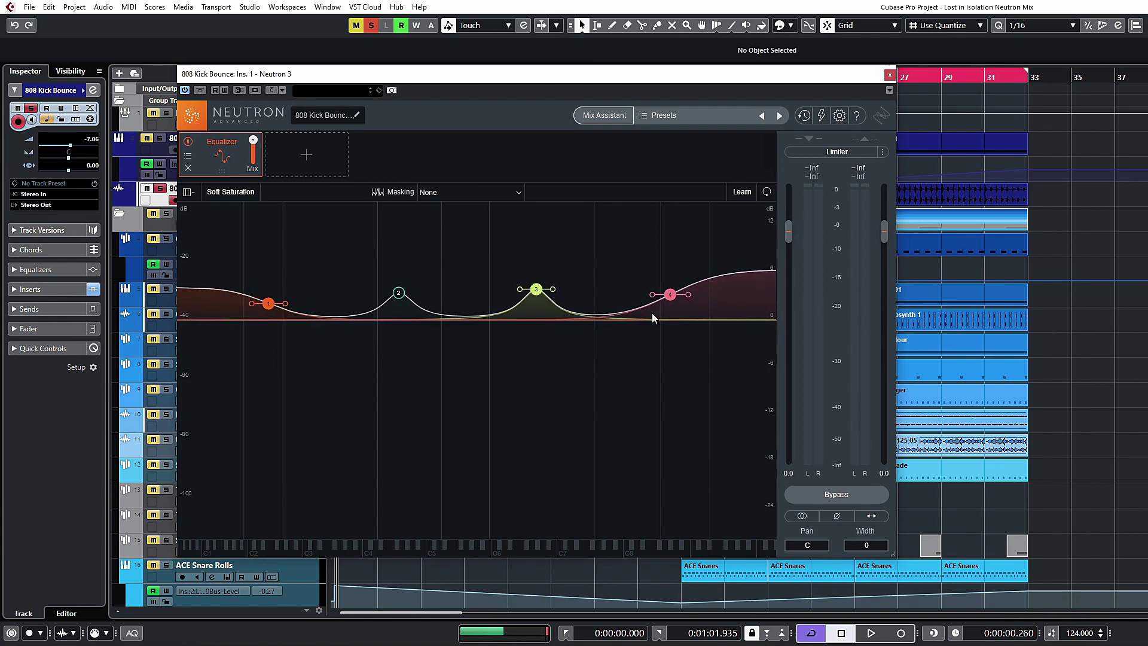
drag(237, 244, 740, 376)
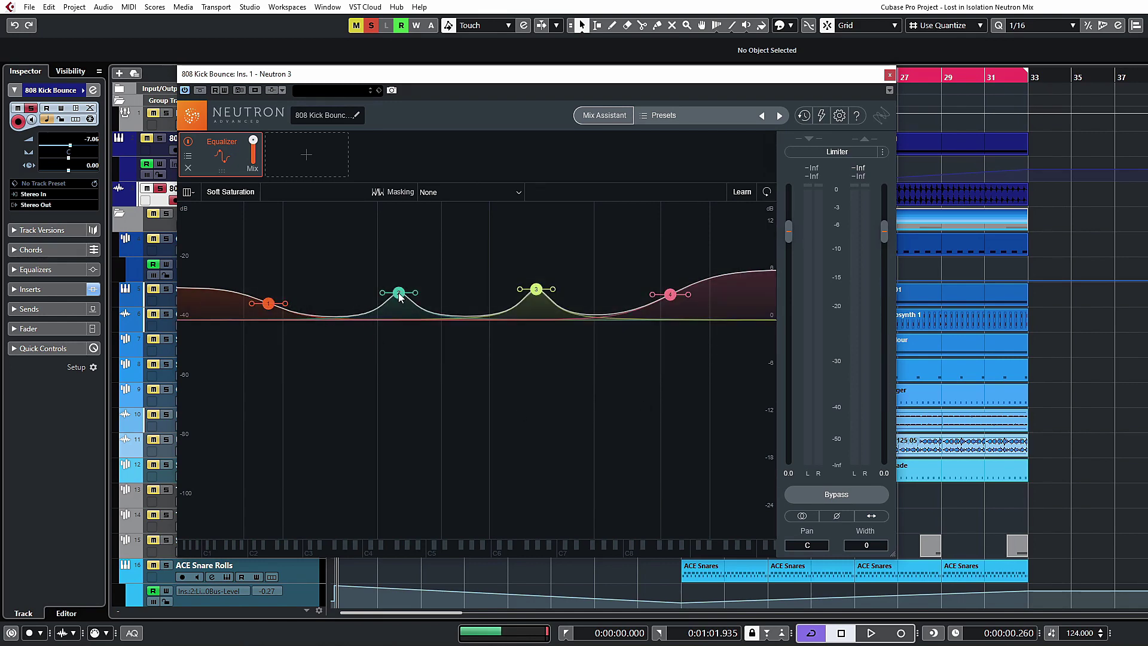
mouse_move(400, 297)
mouse_down()
mouse_move(389, 297)
mouse_move(454, 298)
mouse_move(376, 302)
mouse_move(417, 312)
mouse_move(422, 281)
mouse_move(385, 413)
mouse_move(419, 361)
mouse_move(398, 347)
mouse_move(412, 306)
mouse_up()
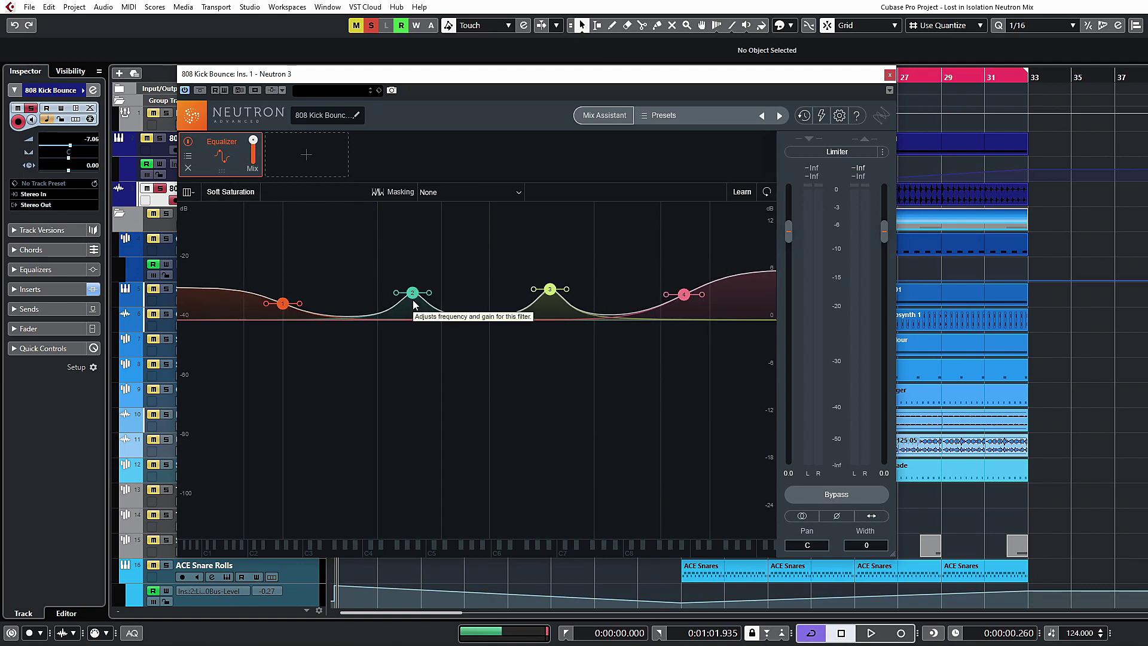
mouse_move(415, 296)
mouse_down()
mouse_move(416, 263)
mouse_move(415, 306)
mouse_move(420, 262)
mouse_move(420, 375)
mouse_move(420, 305)
mouse_move(480, 291)
mouse_move(472, 274)
mouse_move(458, 304)
mouse_move(462, 292)
mouse_move(408, 302)
mouse_up()
click(414, 293)
Step: Trim band 2's boost to about 2.2 dB during playback, then reset the Equalizer to defaults
click(409, 301)
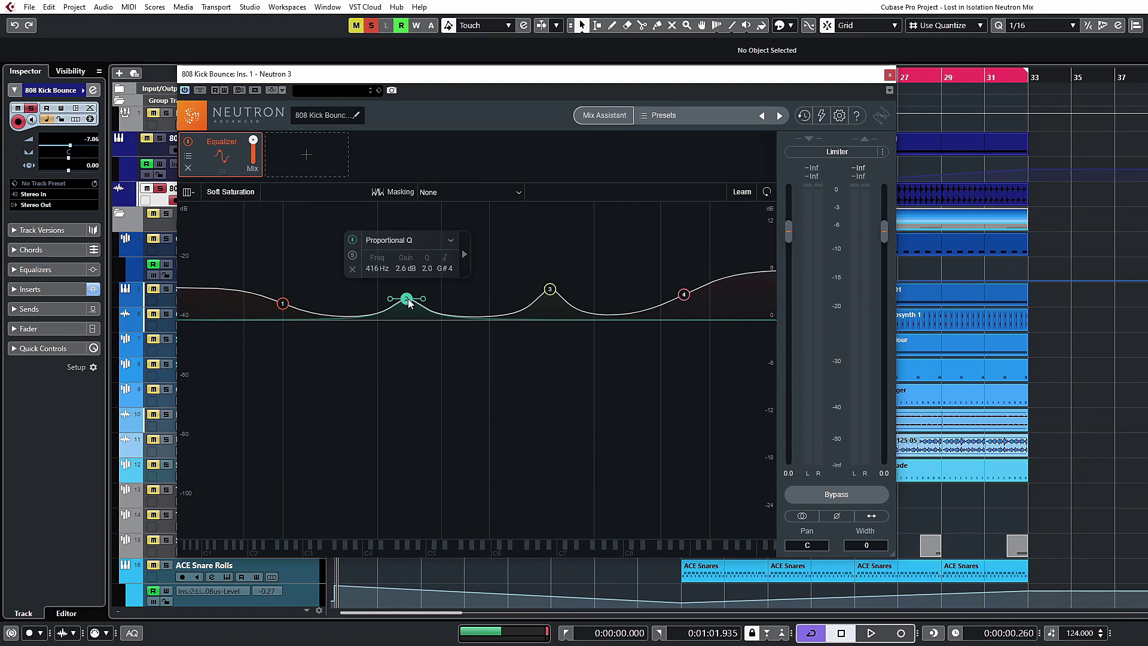
key(space)
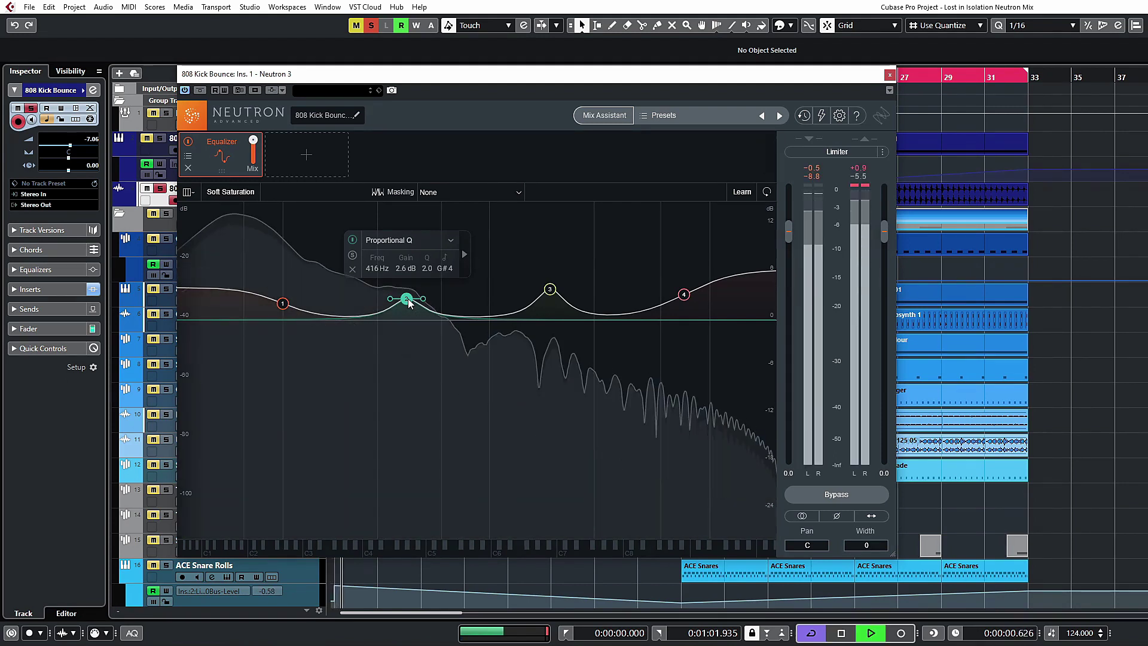
drag(408, 299, 384, 282)
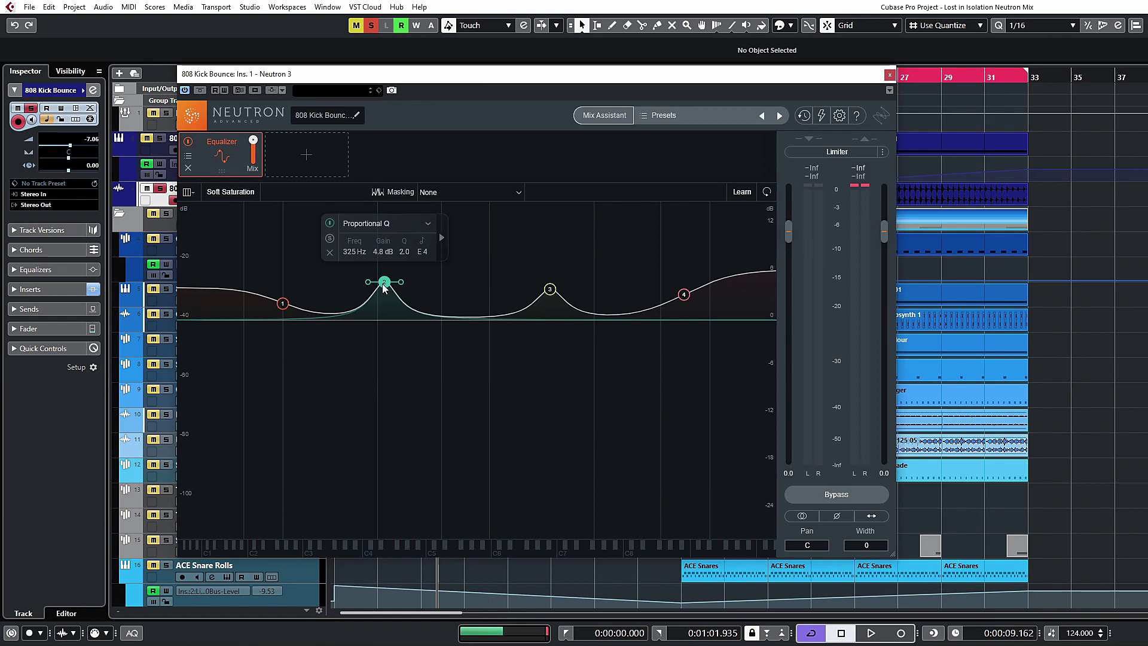
drag(384, 286, 383, 306)
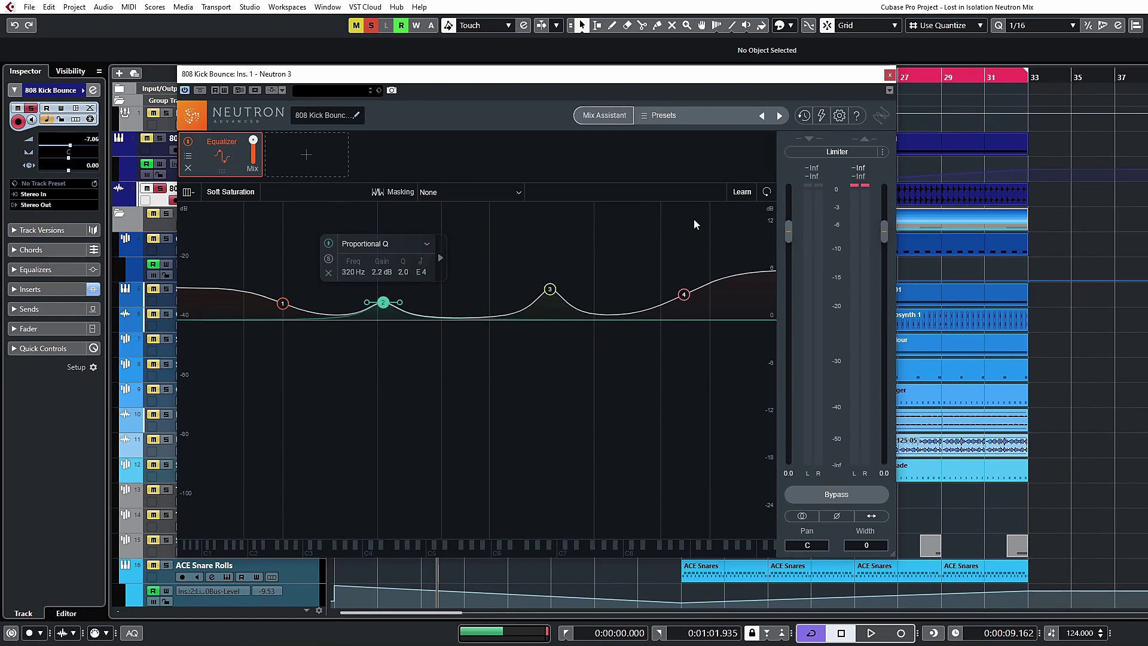
click(768, 194)
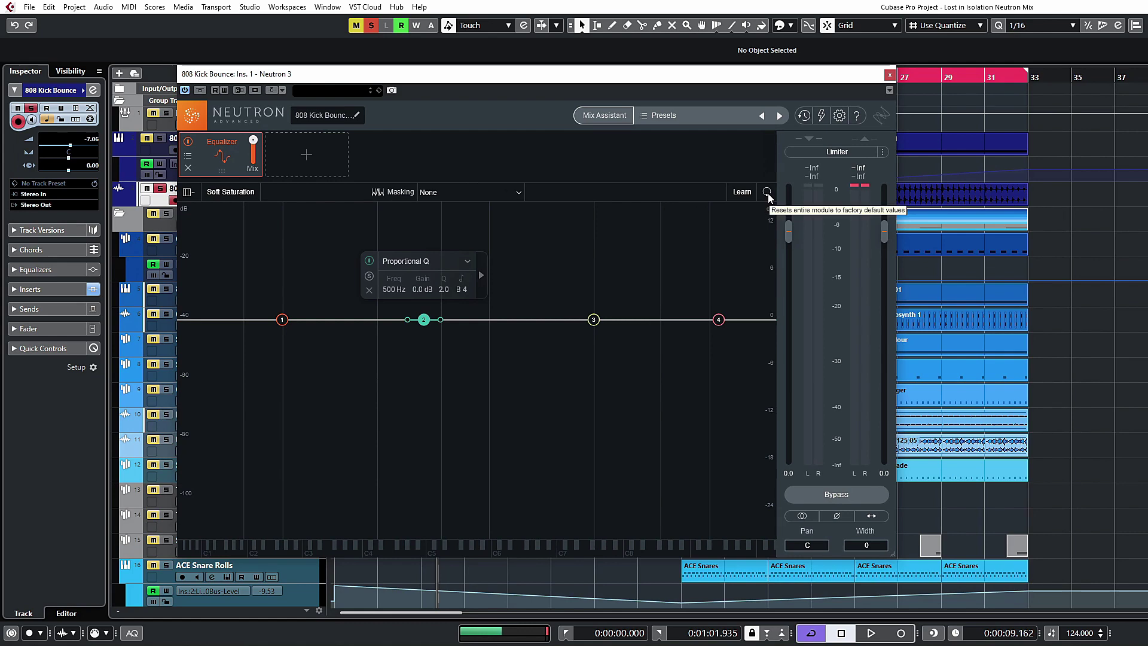
Step: Raise band 2 into a plain Bell boost of about 7 dB
click(344, 389)
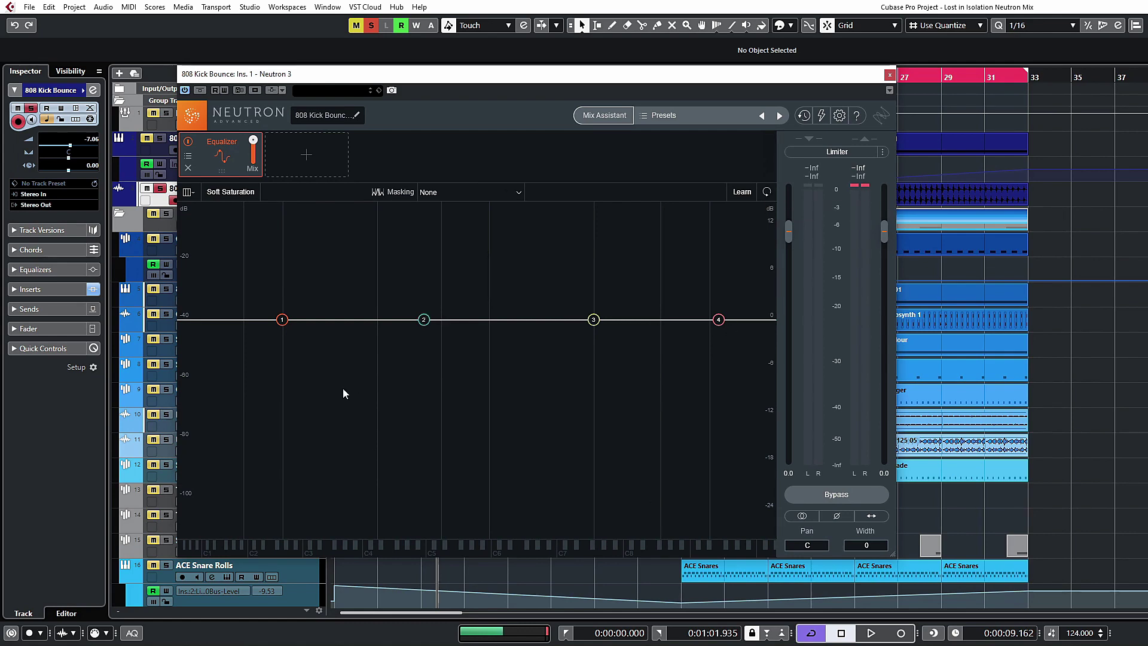
click(282, 321)
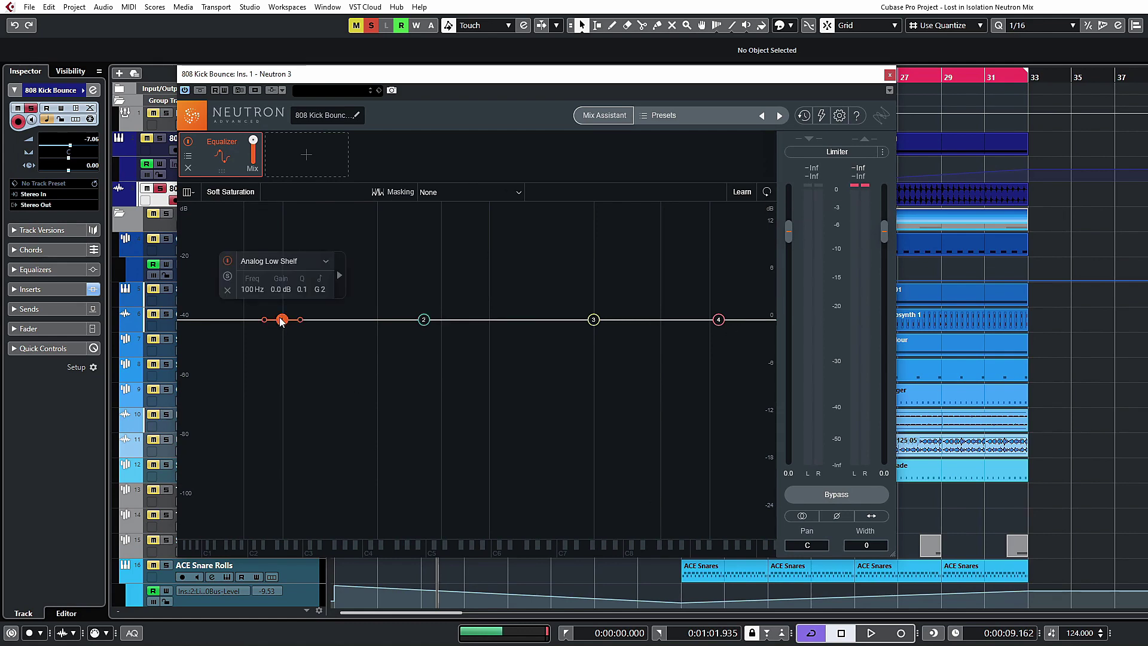
click(424, 319)
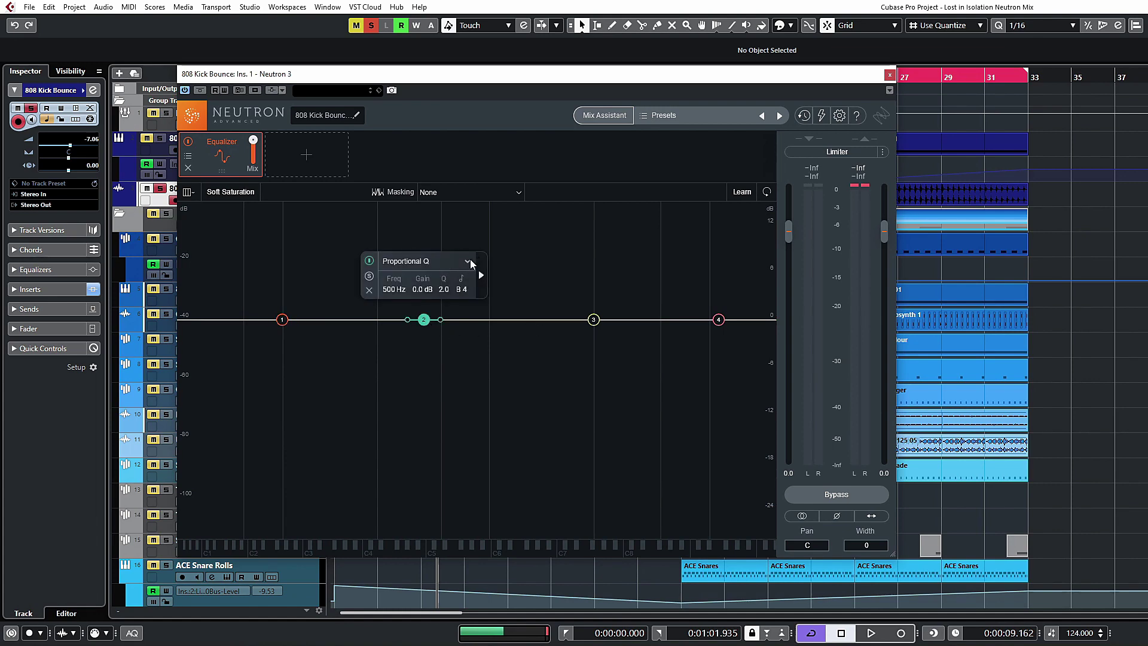
drag(424, 320, 448, 276)
click(490, 217)
mouse_move(431, 269)
mouse_move(442, 236)
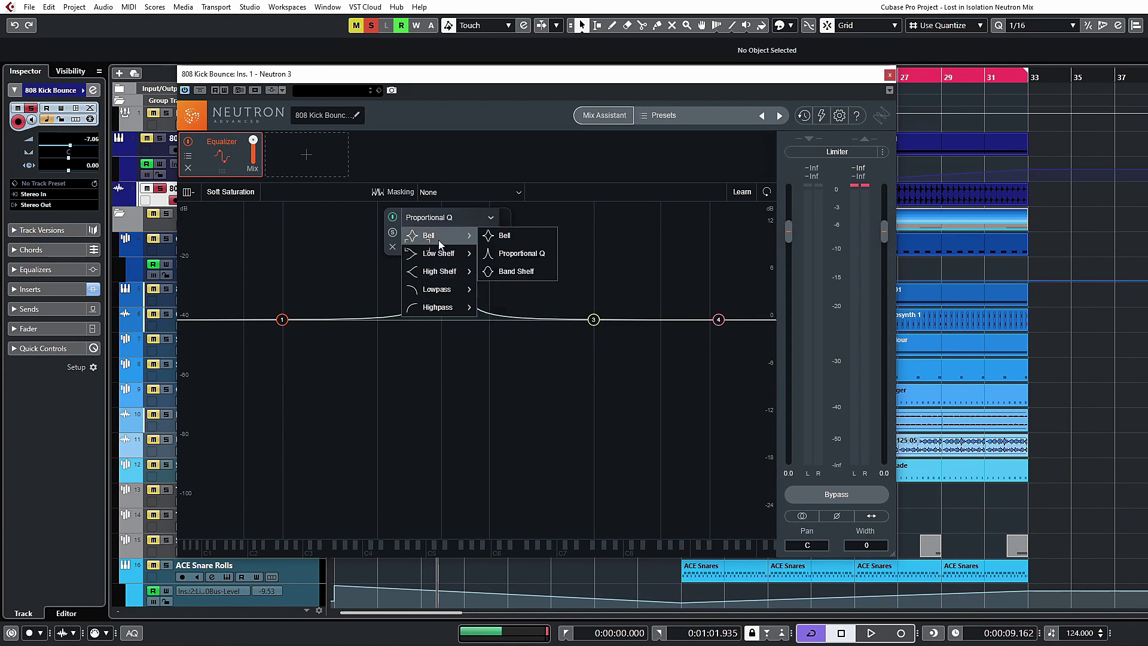
click(508, 235)
drag(447, 277, 461, 320)
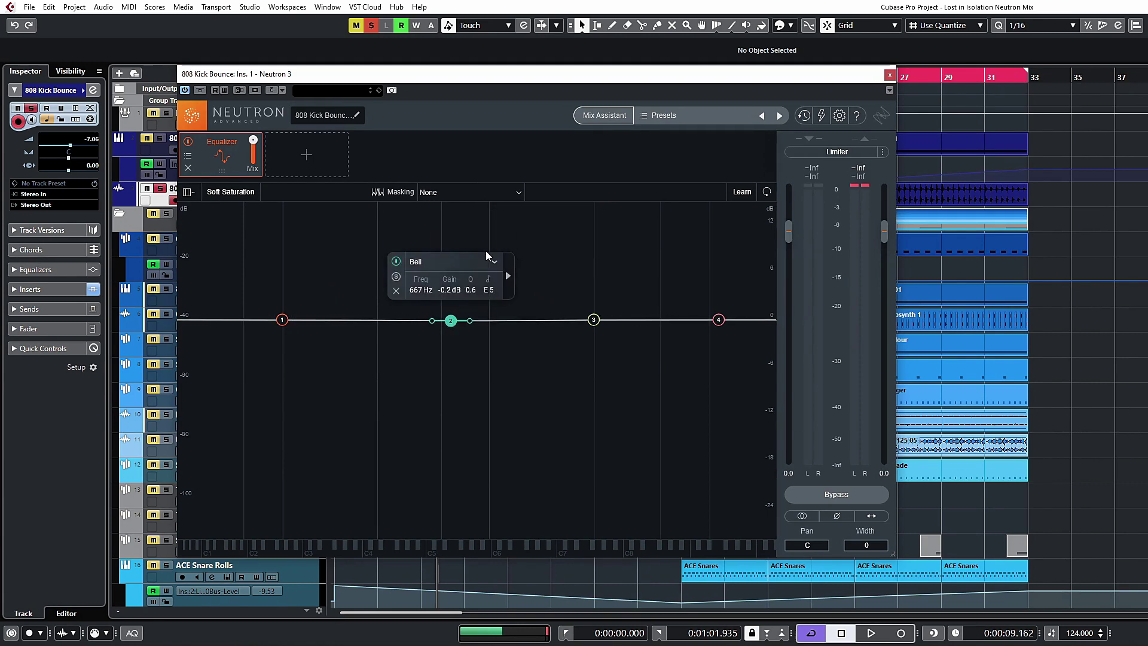
Step: Try band 2 as a tall Proportional Q peak, then return to Bell at 667 Hz
click(493, 262)
mouse_move(444, 302)
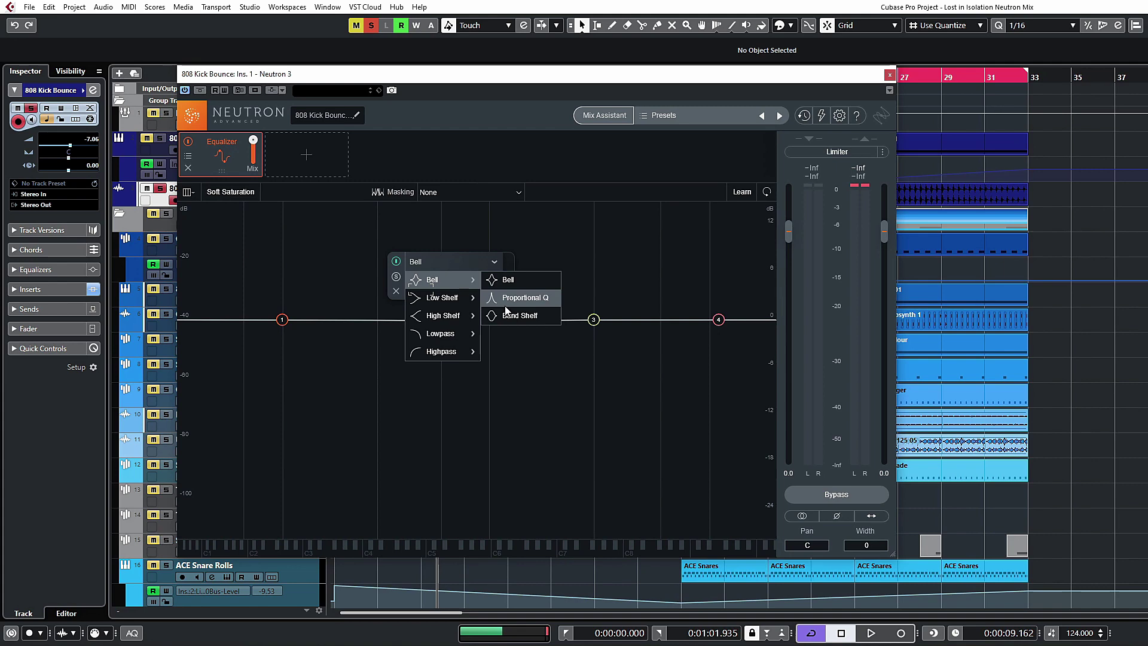
click(524, 297)
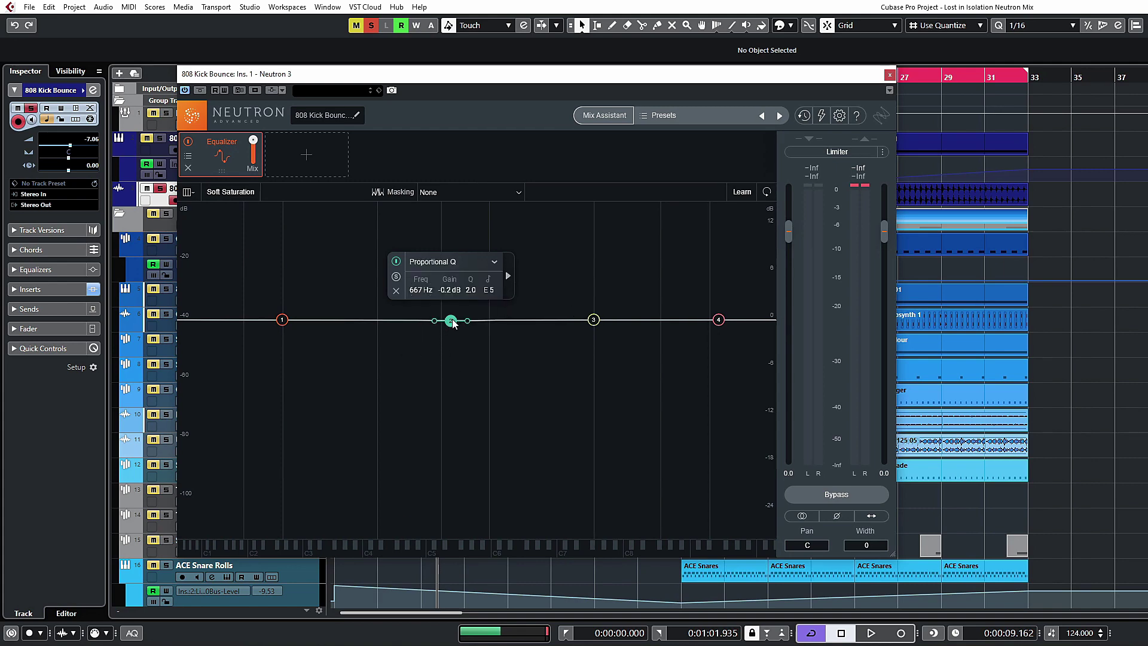
drag(451, 321, 452, 259)
click(587, 215)
mouse_move(536, 270)
mouse_move(532, 233)
click(593, 235)
drag(461, 262, 457, 263)
scroll(458, 263, down, 3)
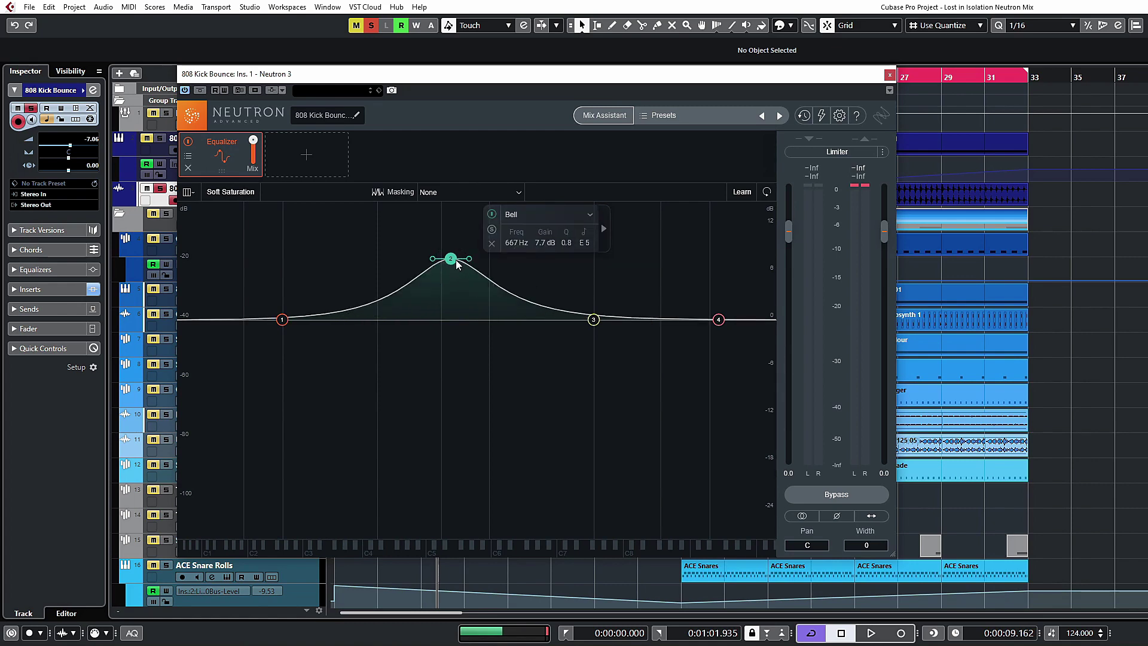
Step: Switch band 2 to Proportional Q and lower its peak to about 1.5 dB
click(583, 214)
mouse_move(540, 251)
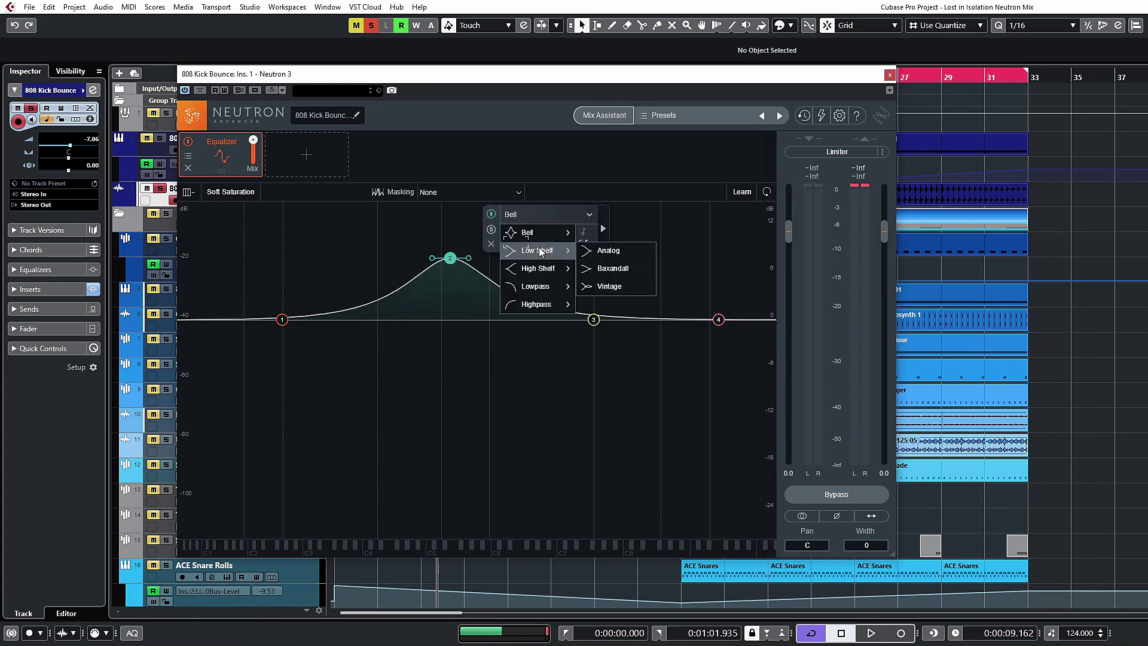
click(611, 250)
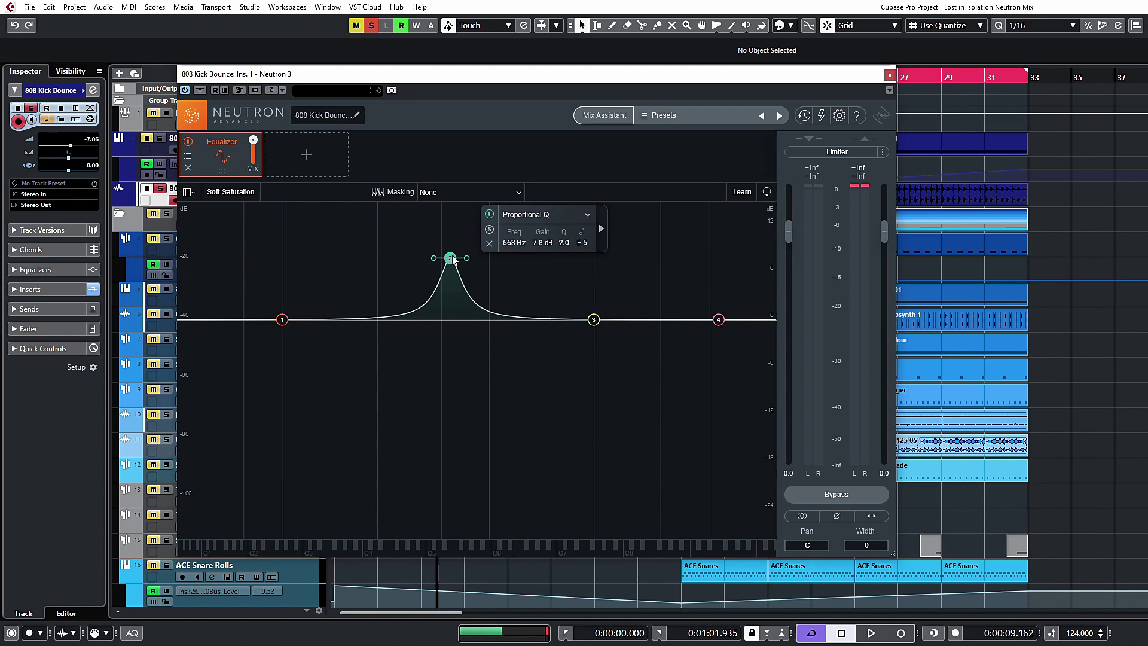
drag(450, 262, 449, 222)
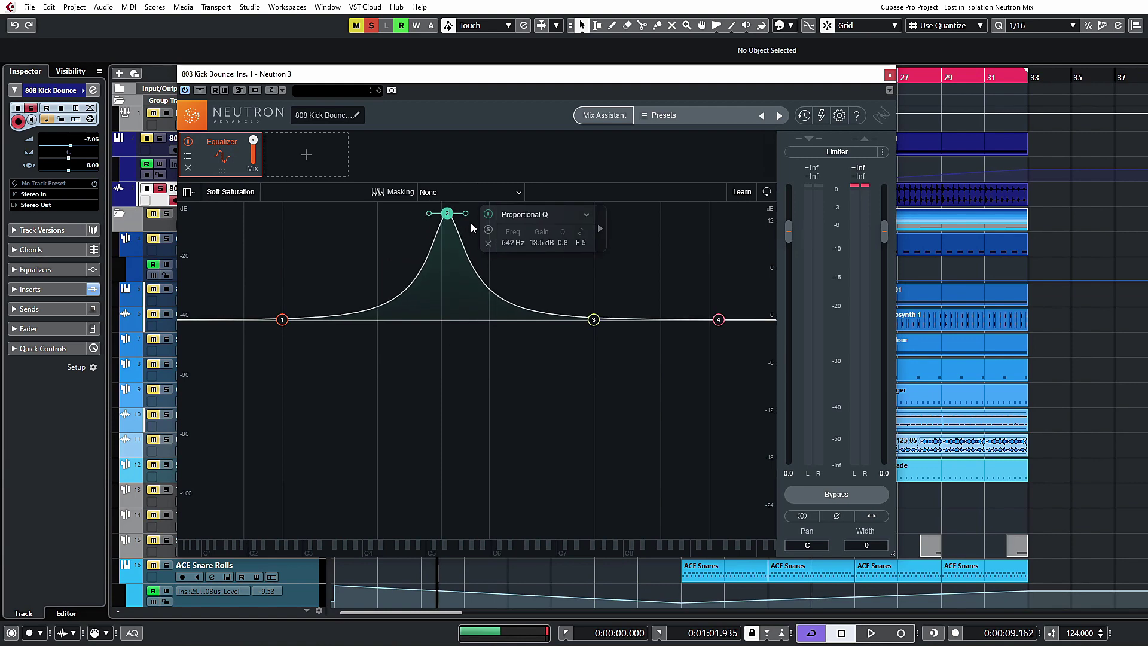
drag(446, 219, 445, 307)
Step: Make band 2 a Band Shelf with a gentle boost at 748 Hz
click(489, 249)
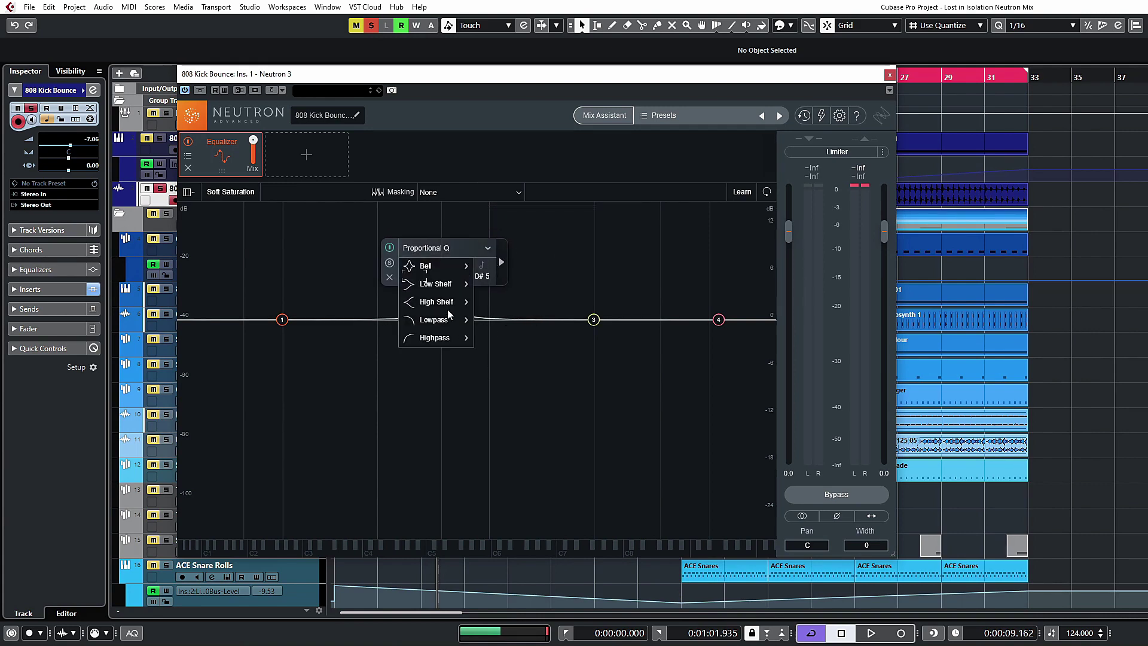
mouse_move(432, 270)
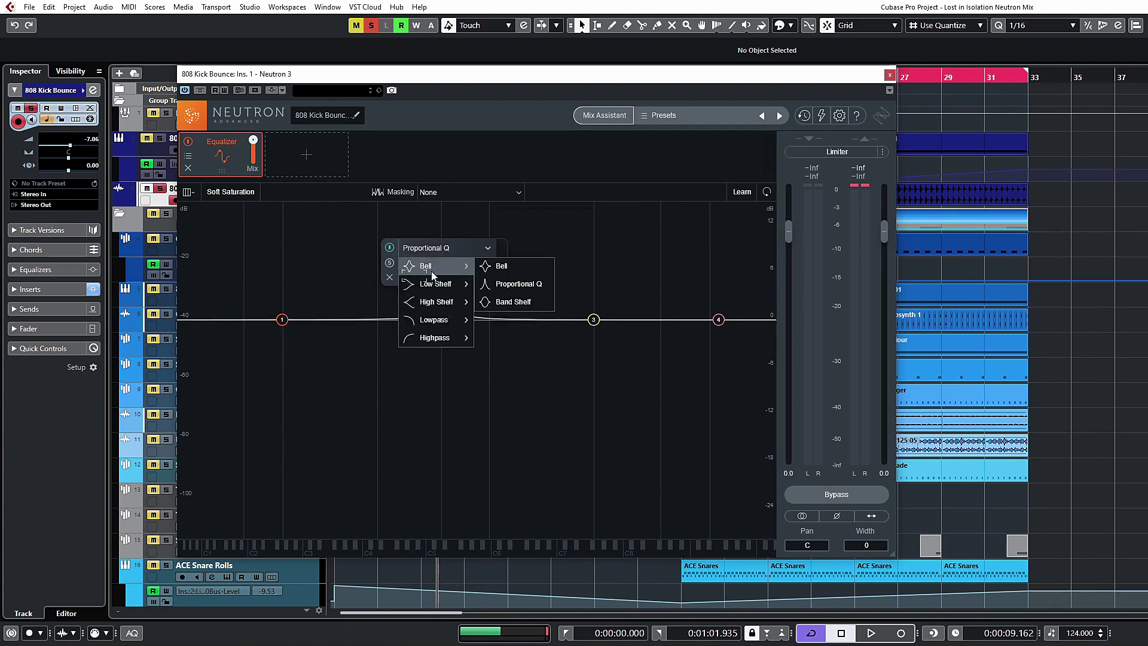
click(500, 303)
drag(449, 311, 486, 313)
Step: Make band 1 an Analog low shelf cutting about 11.5 dB with a much steeper slope
click(280, 322)
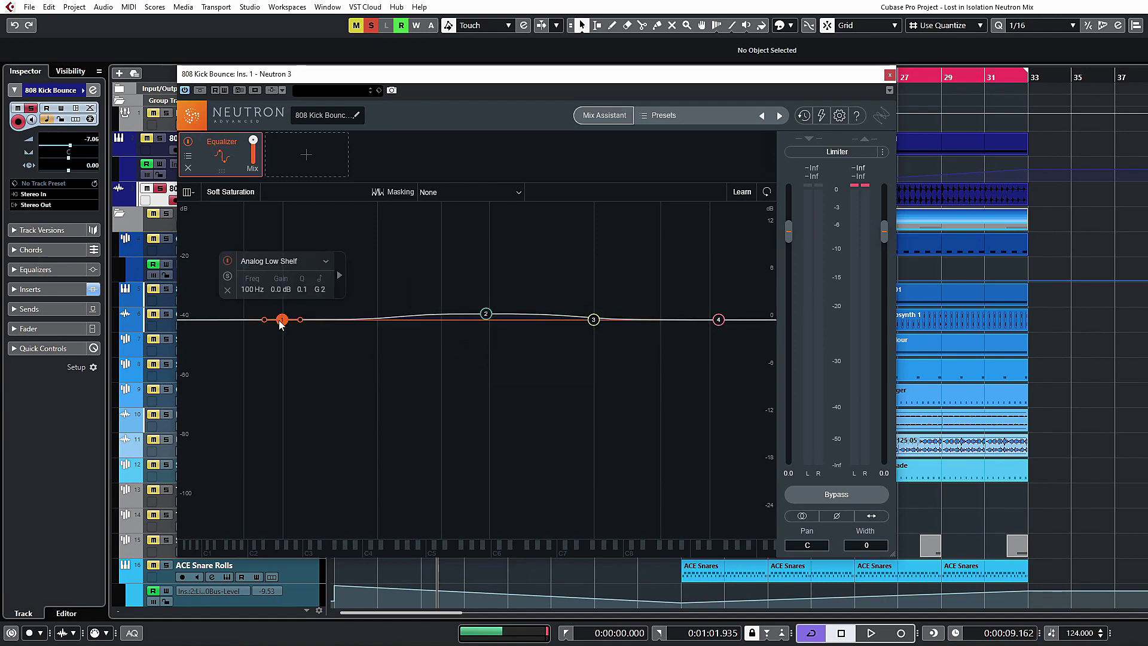
click(325, 260)
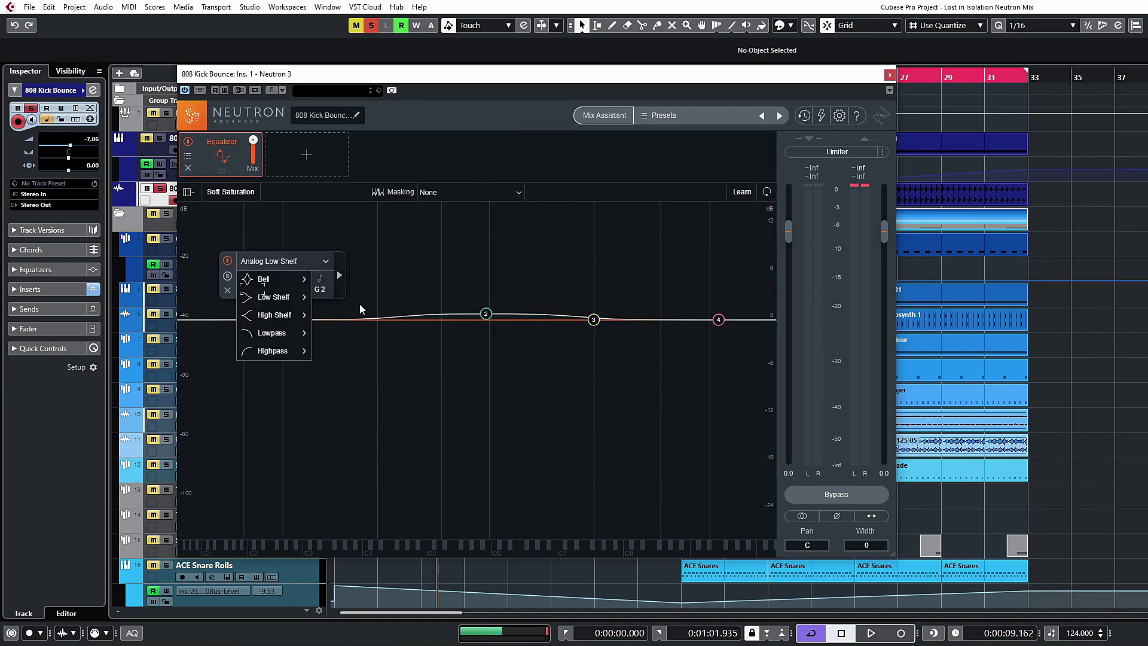
mouse_move(248, 297)
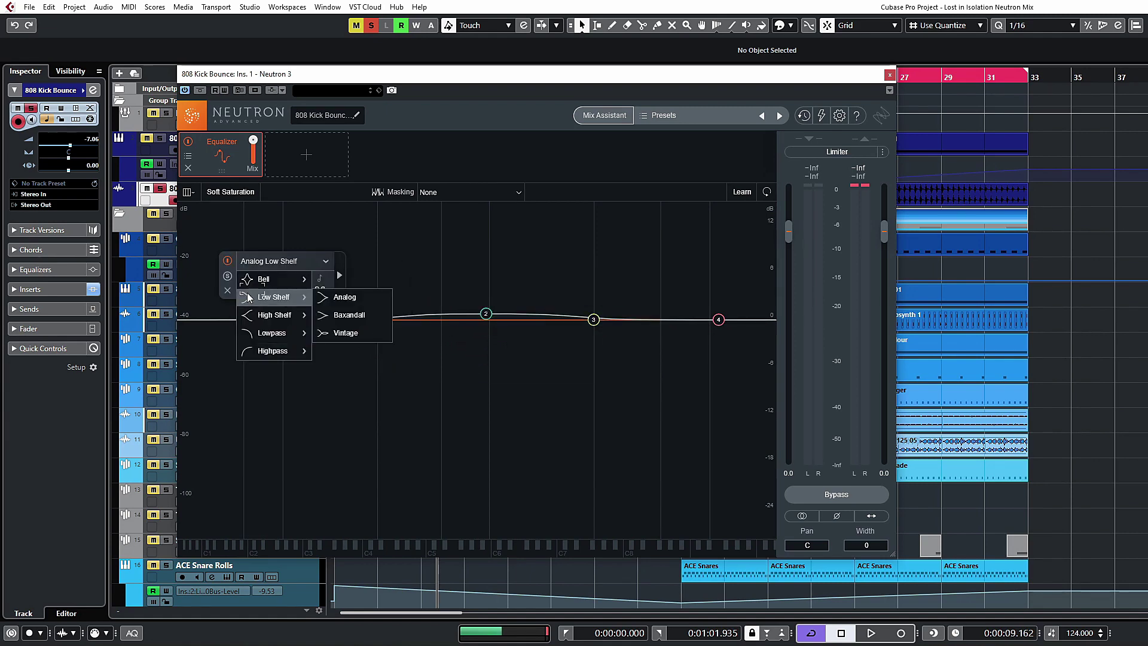
click(348, 298)
drag(279, 323, 323, 415)
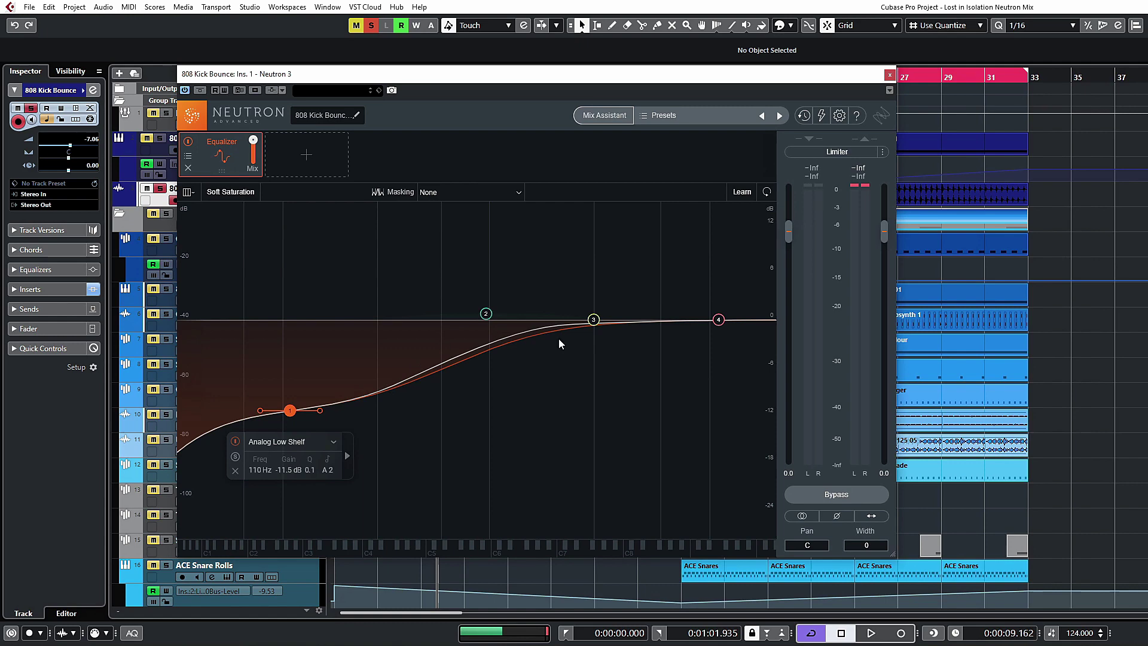
drag(315, 407, 449, 390)
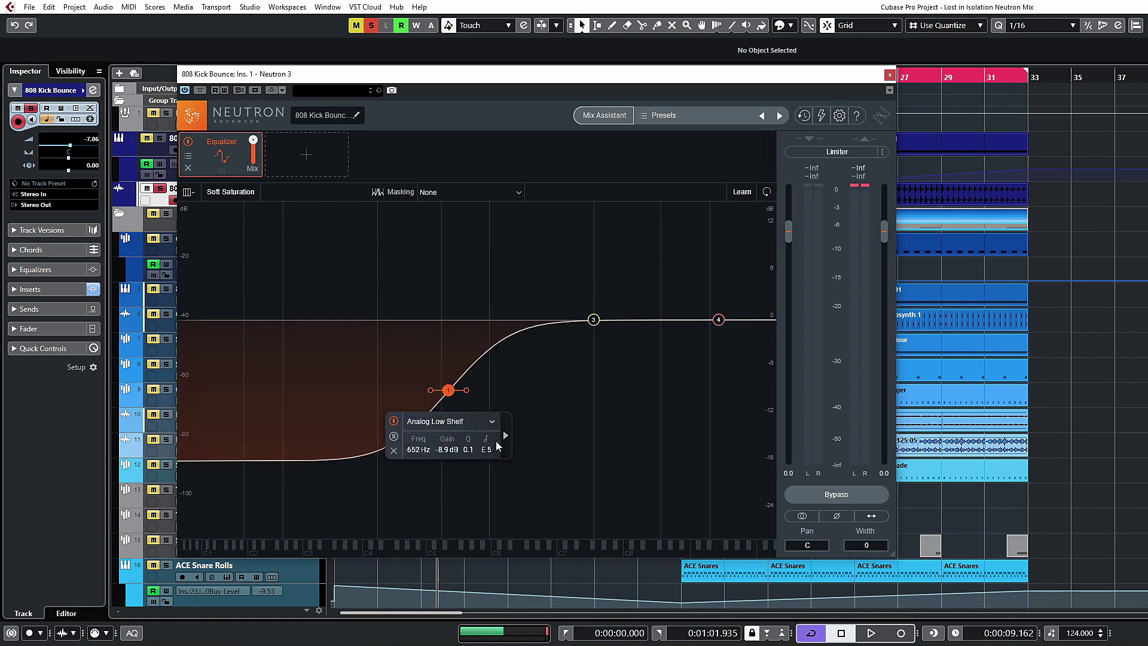
Step: Switch band 1 to a Baxandall low shelf, reposition its cut, and audition it with playback
click(492, 421)
mouse_move(443, 454)
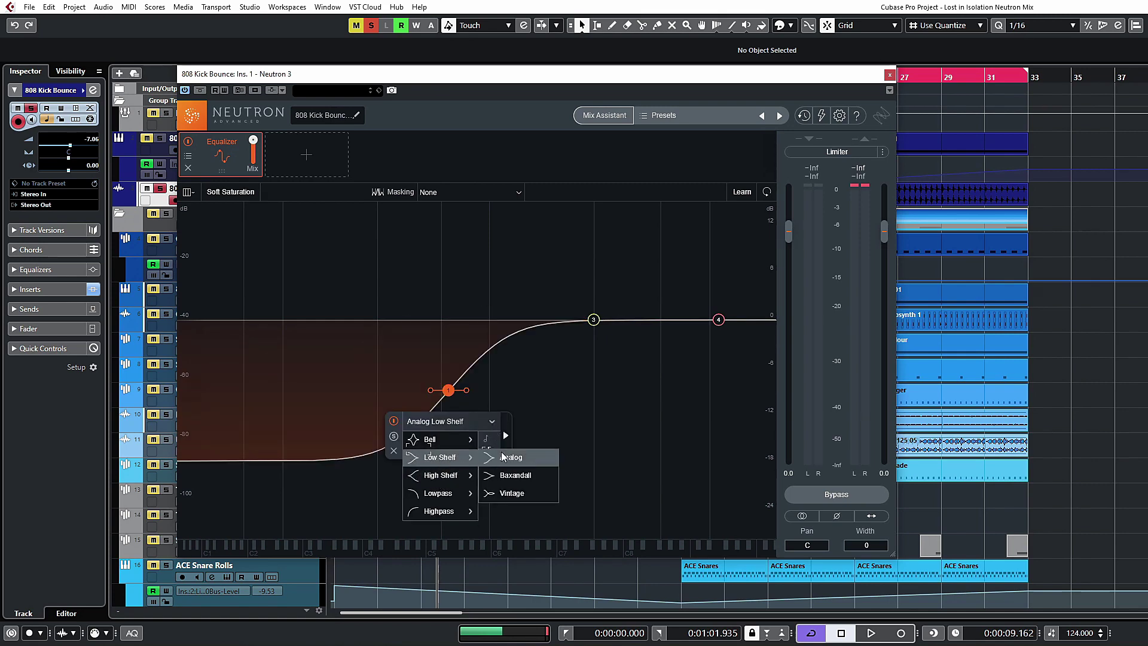
click(514, 477)
drag(450, 393, 499, 416)
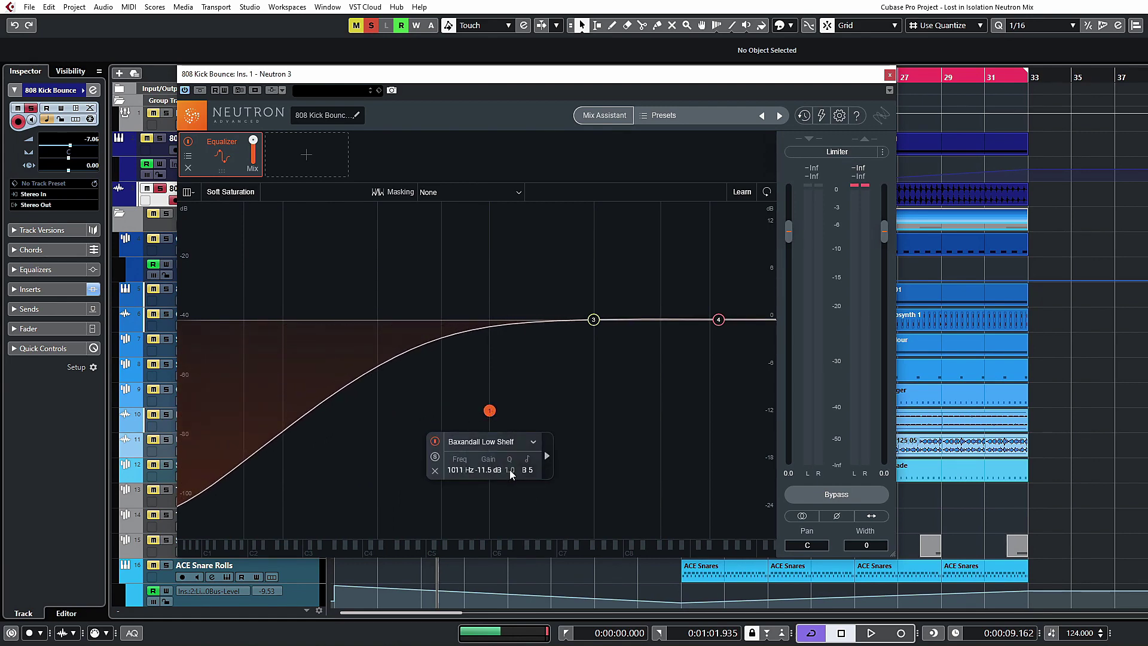
drag(491, 413, 477, 346)
key(space)
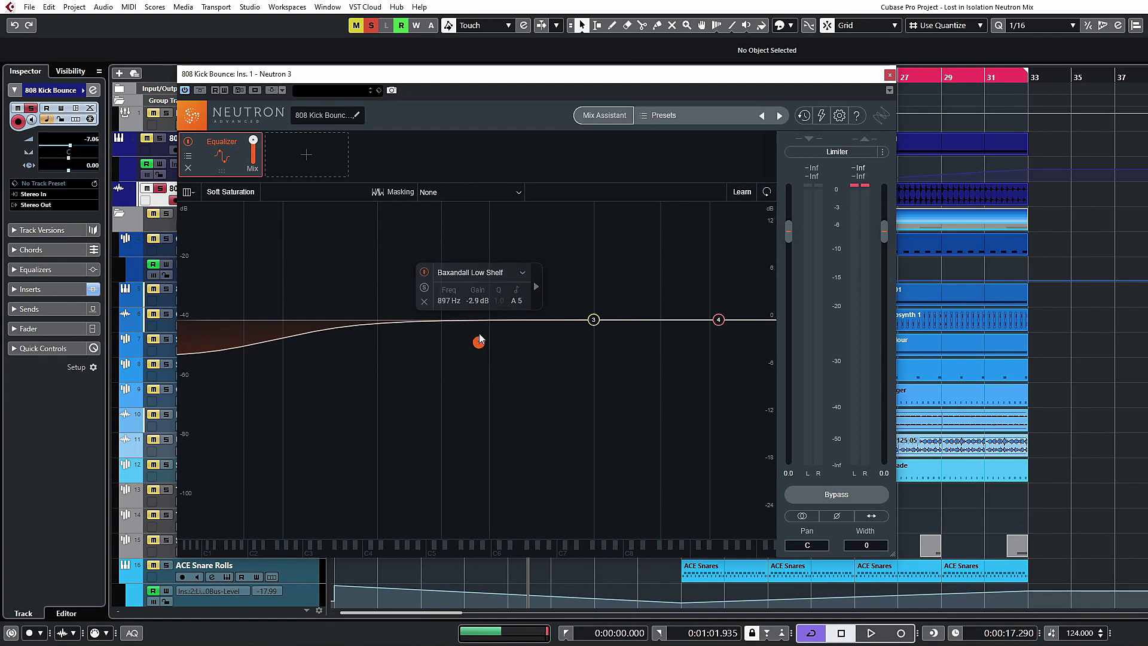
Step: Make band 1 a Vintage low shelf at 20 Hz, -7.5 dB, Q 1.0, and audition it
click(478, 272)
mouse_move(488, 309)
click(542, 344)
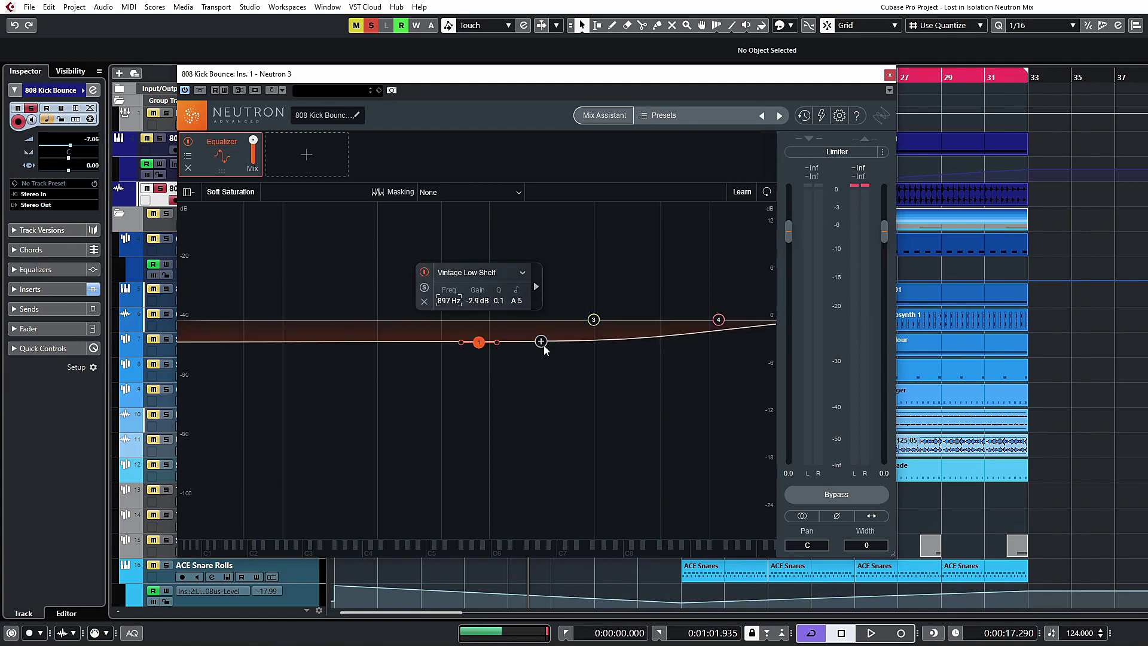
drag(479, 347, 279, 423)
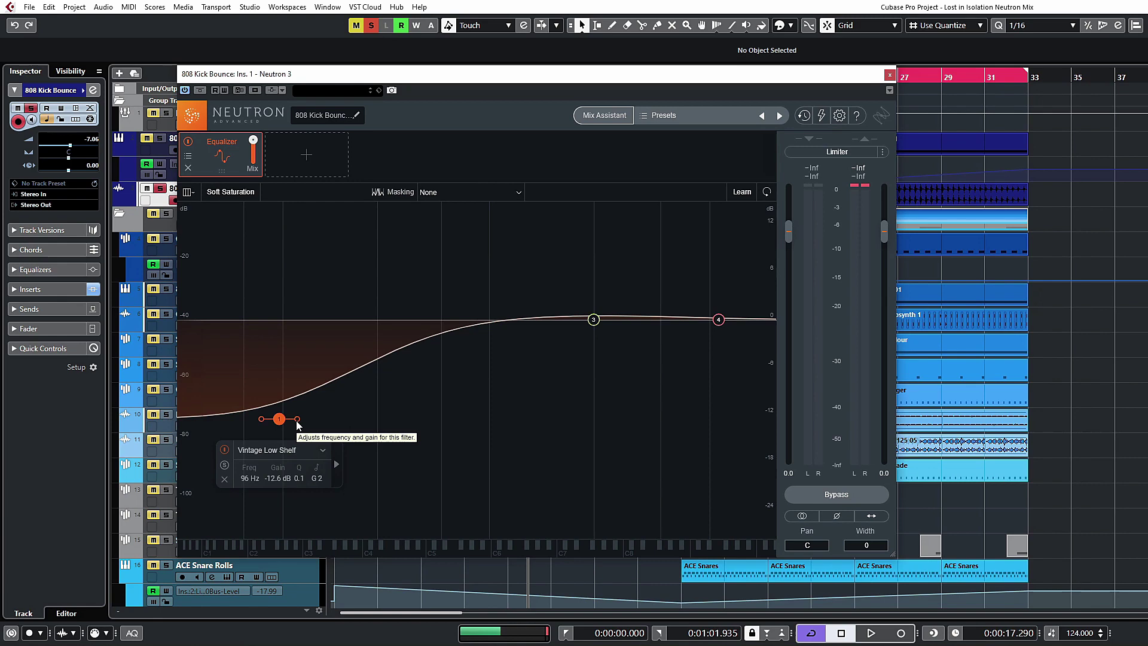
drag(297, 424, 157, 378)
key(space)
key(space)
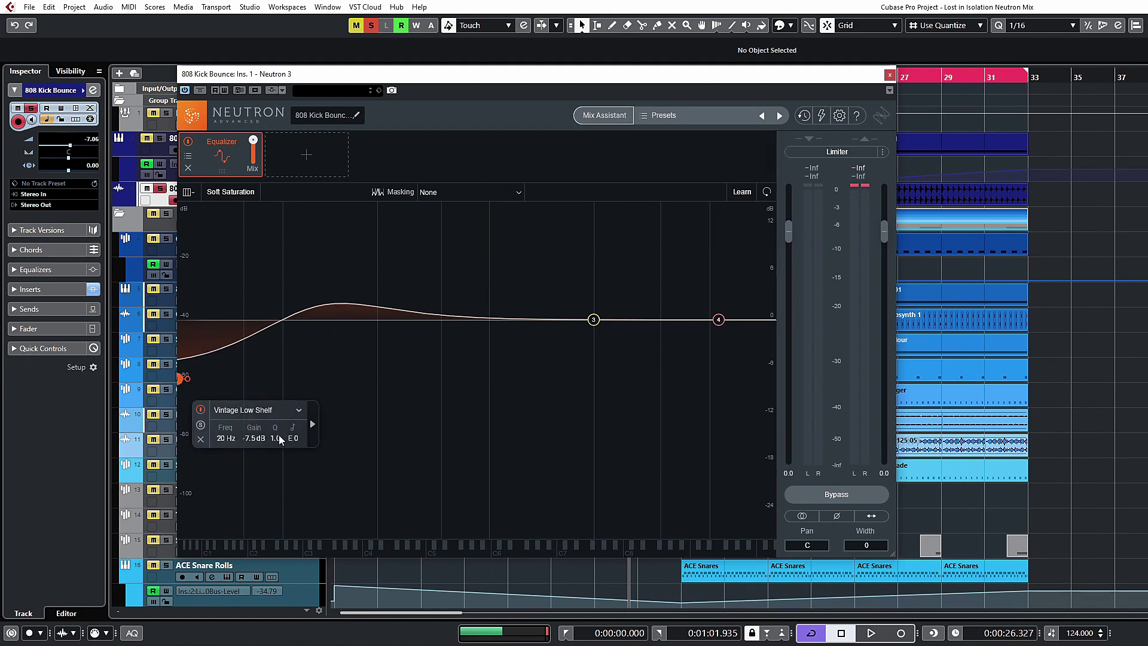
Step: Set band 1 to a Flat highpass at 164 Hz with a 6 dB/oct slope
click(299, 411)
mouse_move(265, 468)
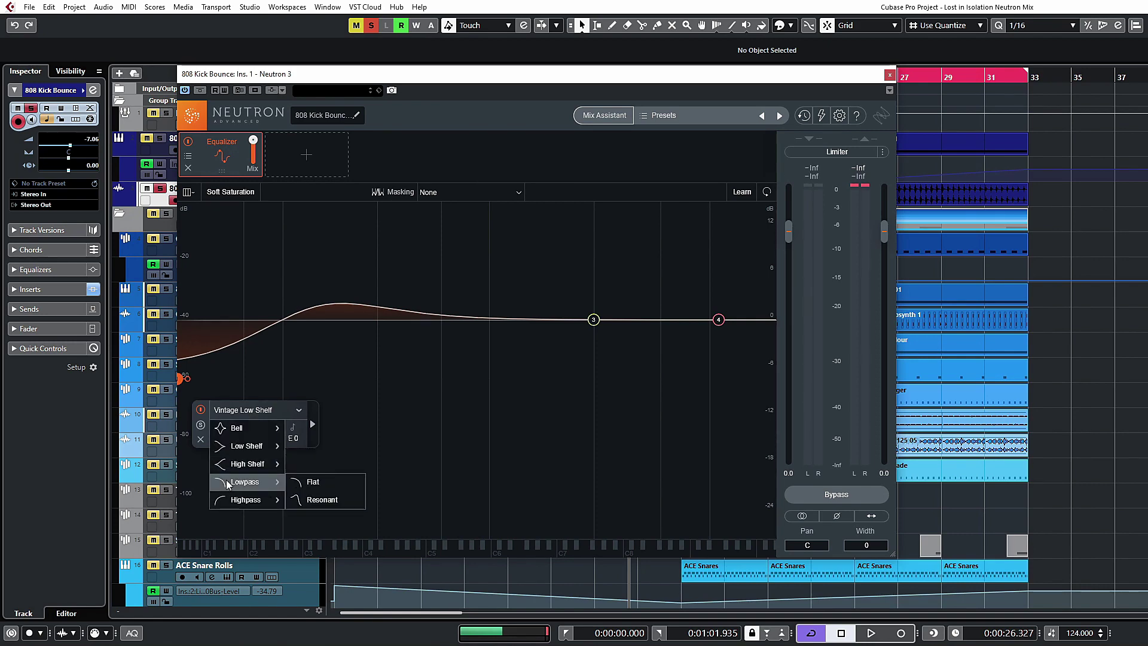
mouse_move(257, 502)
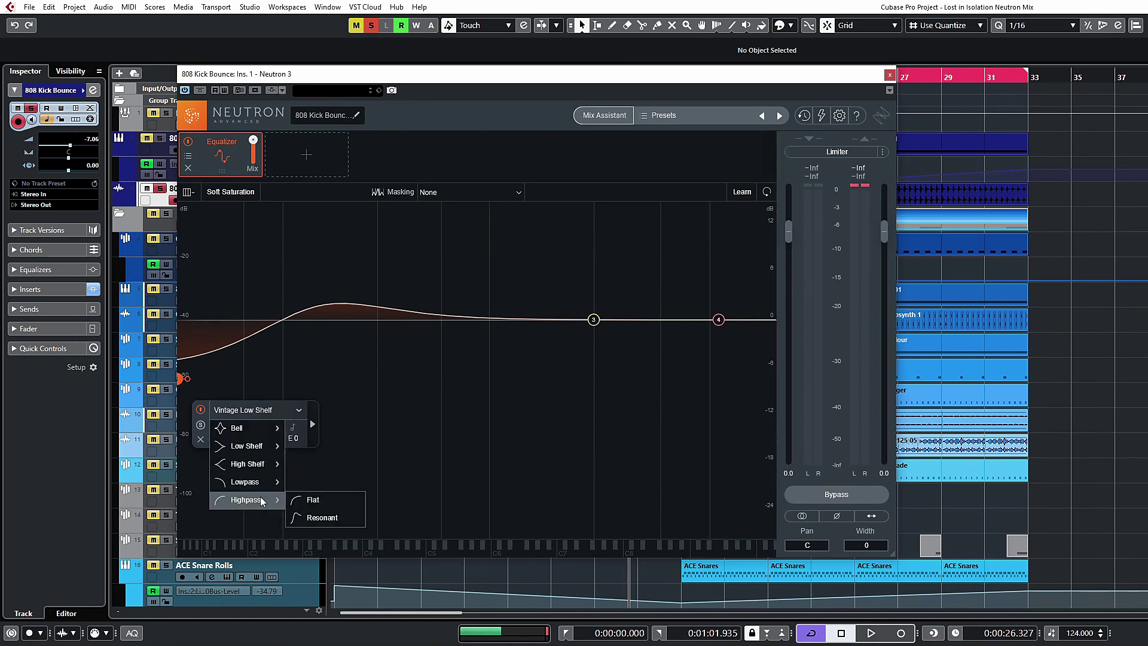
click(302, 500)
drag(179, 322, 332, 321)
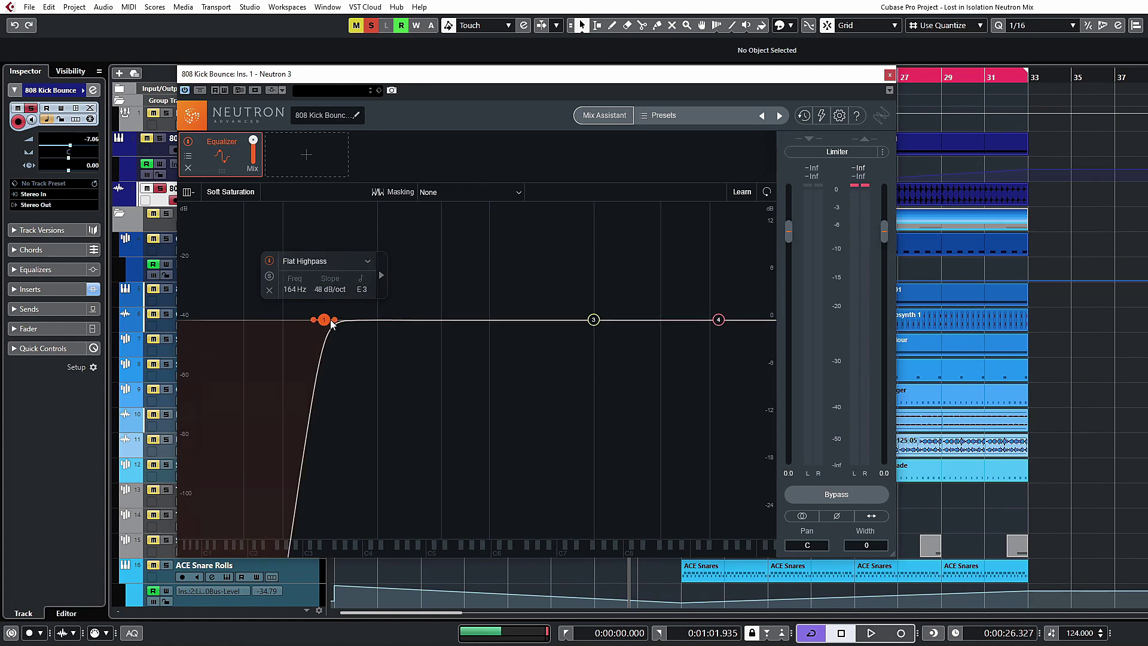
drag(335, 323, 345, 329)
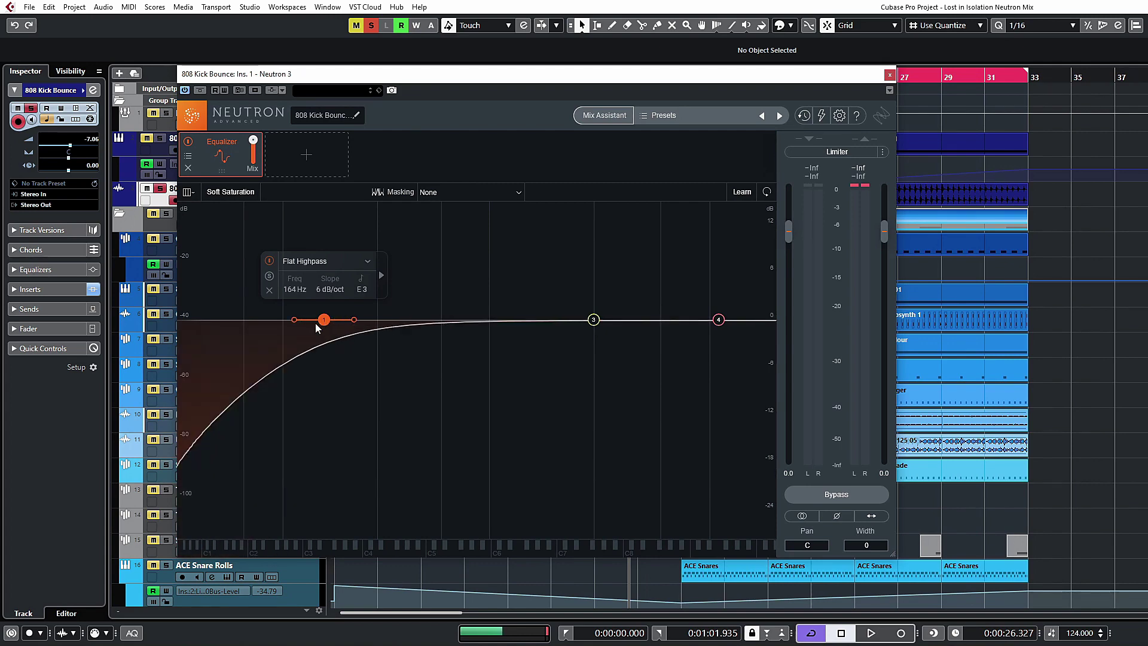
click(367, 263)
mouse_move(303, 352)
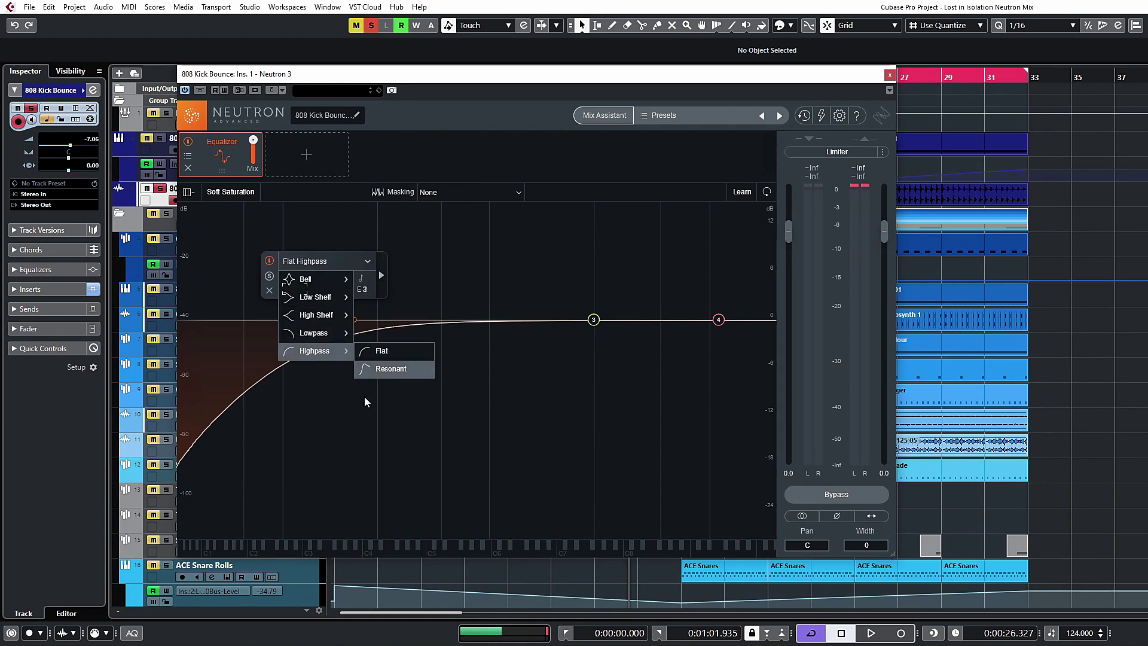
Step: Make band 1 a Resonant highpass, auditioning it while settling on 51 Hz with Q 1.8
click(383, 368)
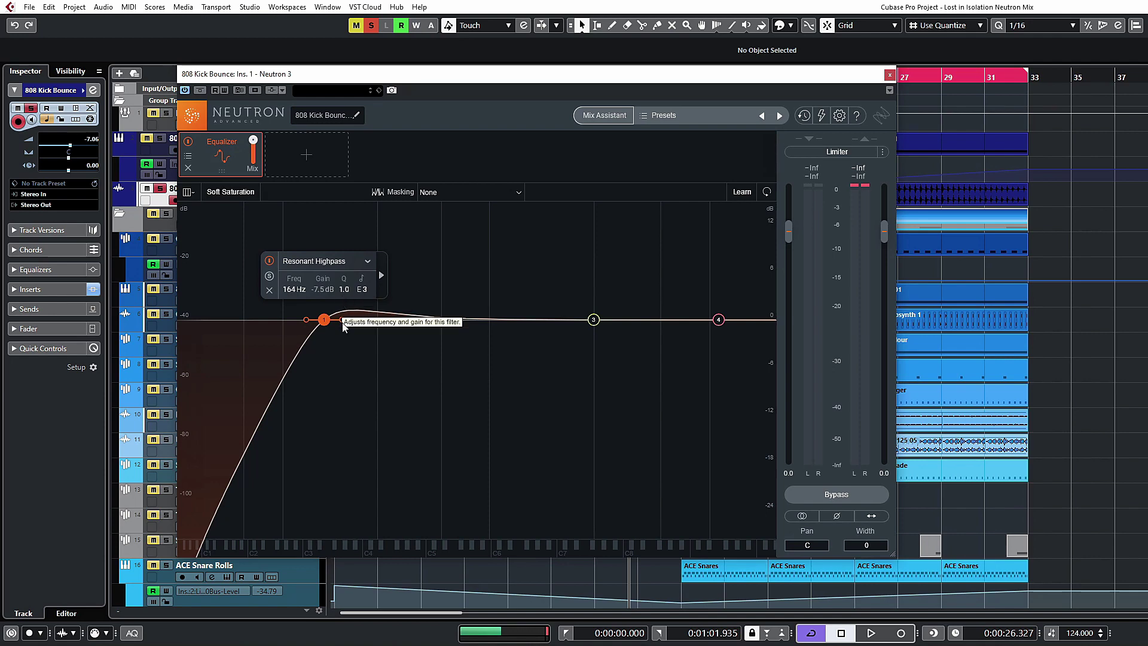
drag(342, 323, 239, 346)
key(space)
key(space)
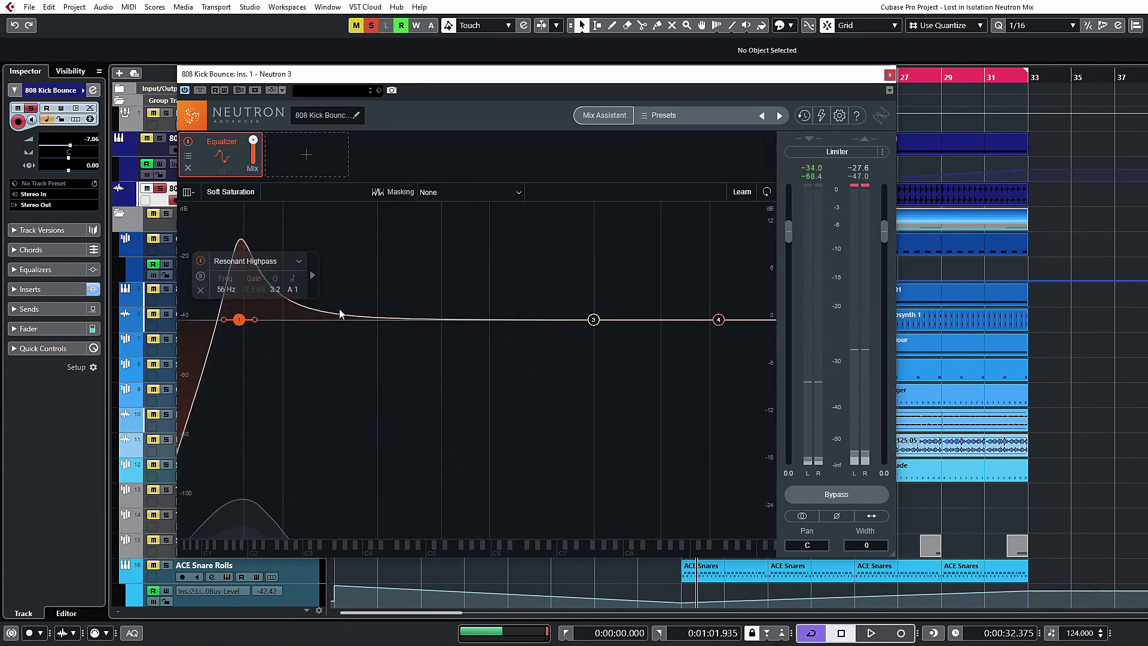
drag(255, 320, 255, 324)
key(space)
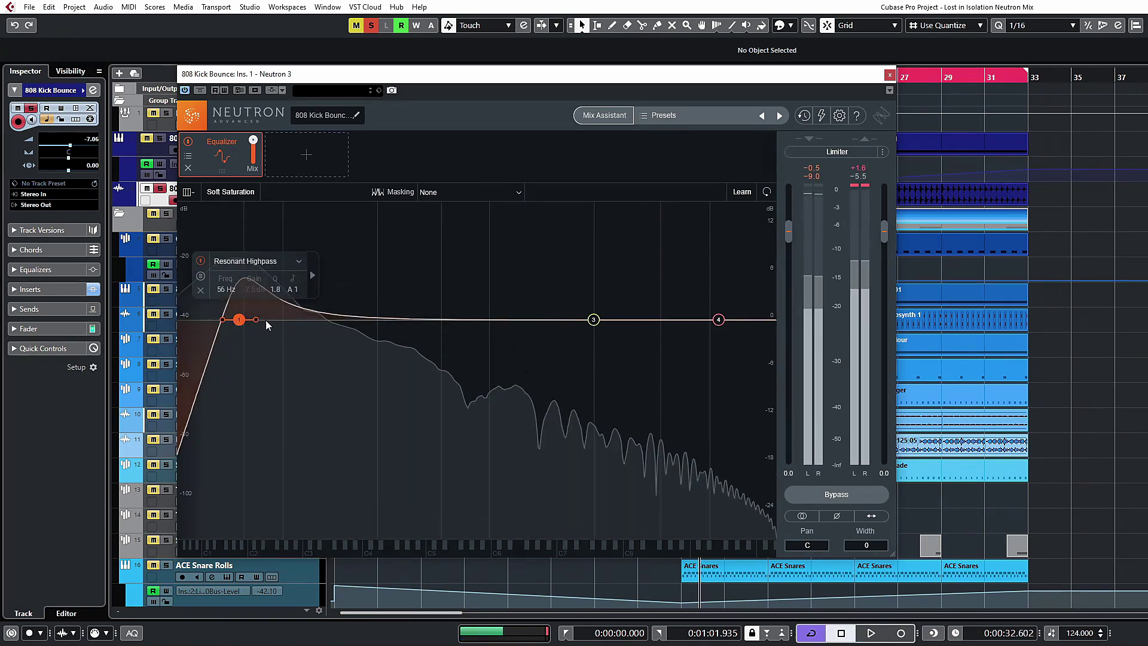
drag(239, 320, 233, 320)
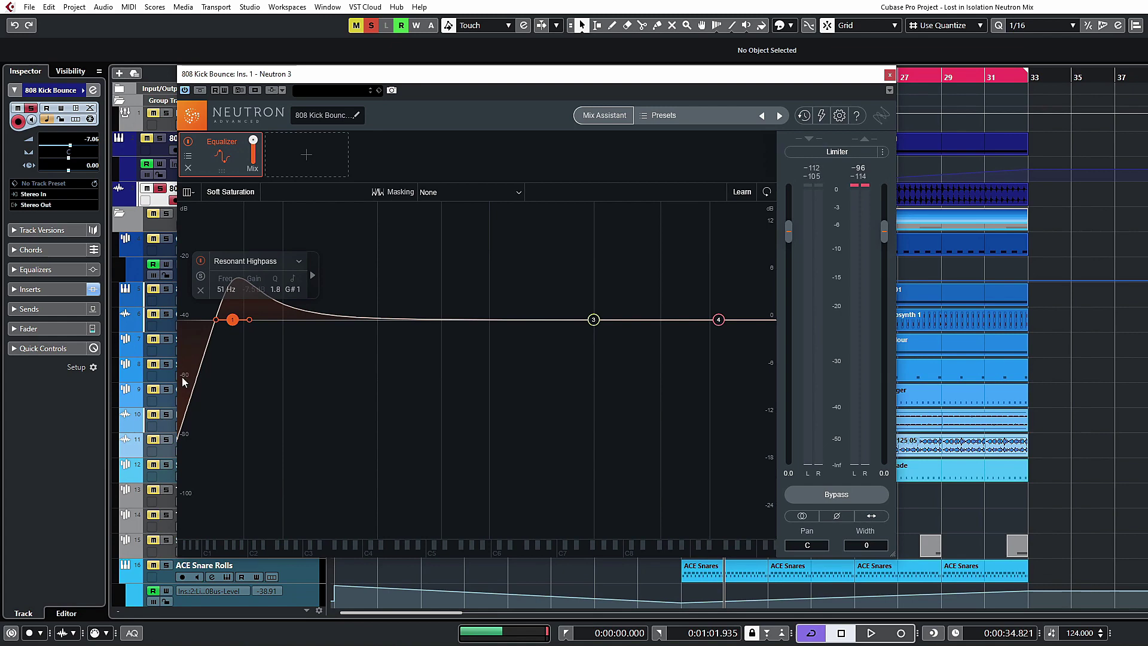
Step: Add nine bands along the curve, including 140, 239, 453, 903, 2275 and 5181 Hz
click(298, 260)
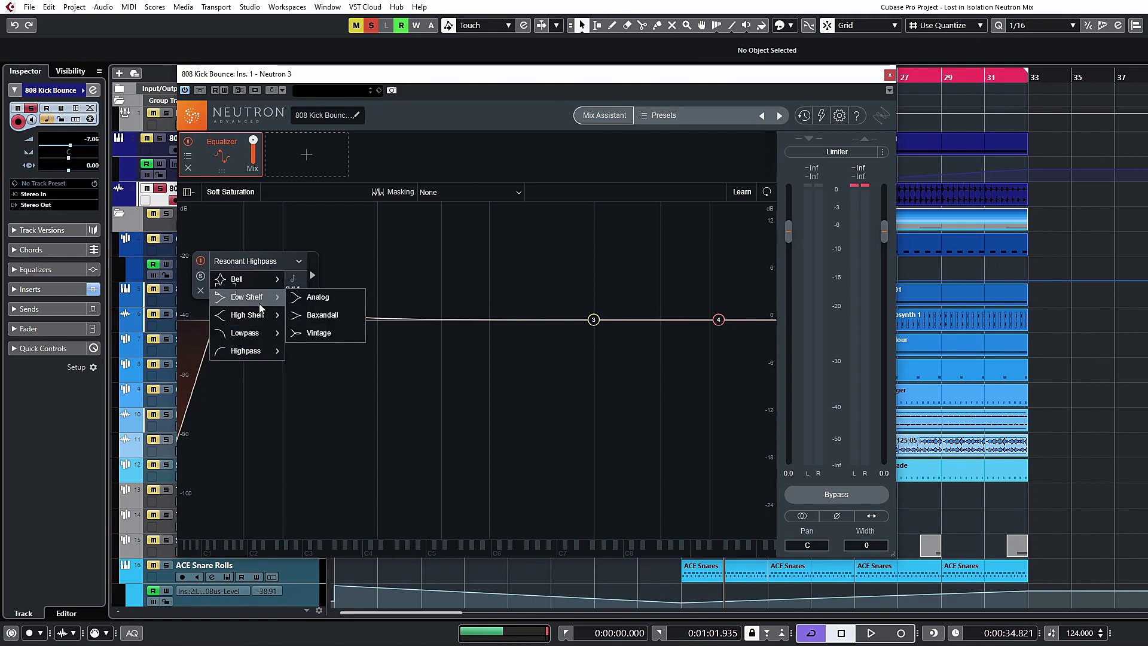
click(431, 268)
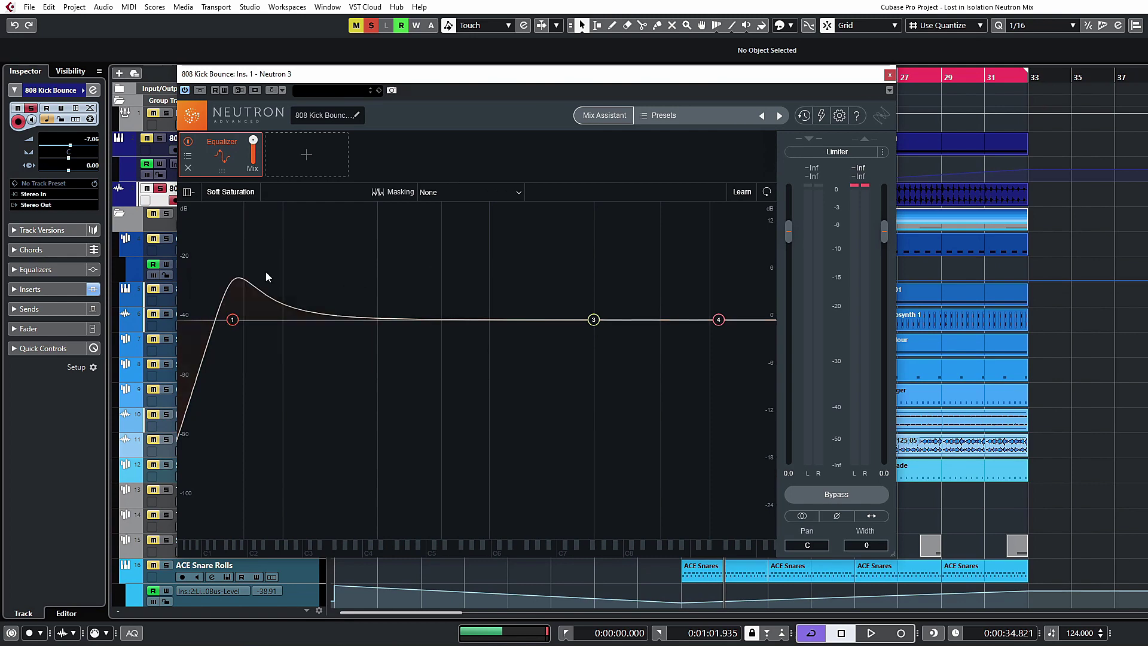
click(310, 319)
click(414, 319)
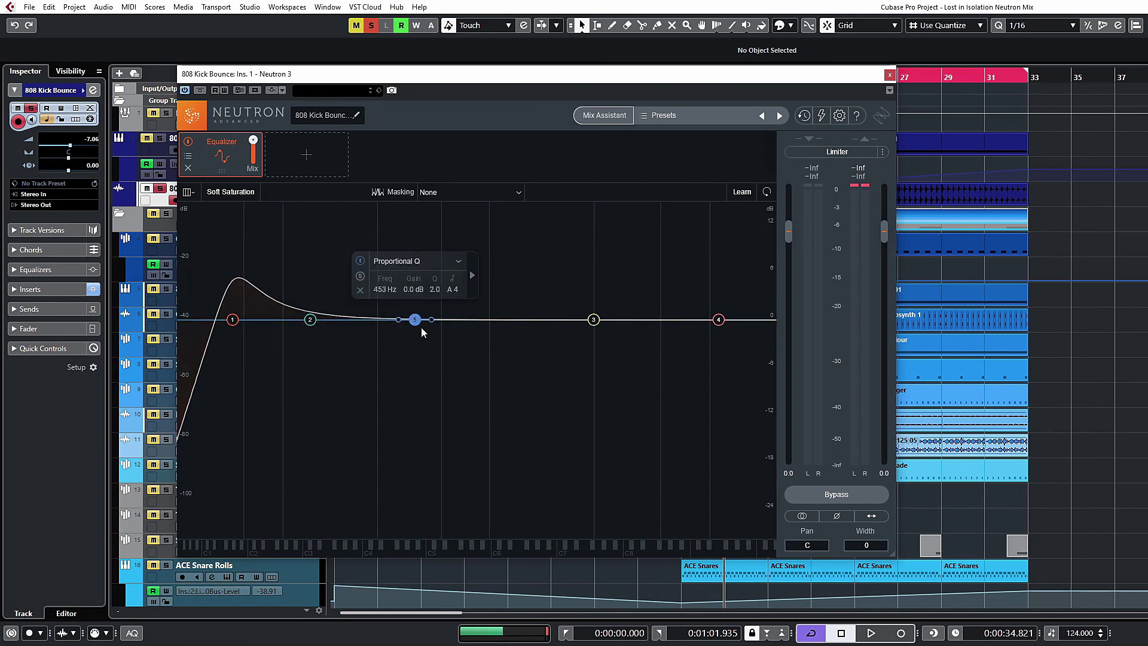
click(480, 320)
click(535, 319)
click(645, 320)
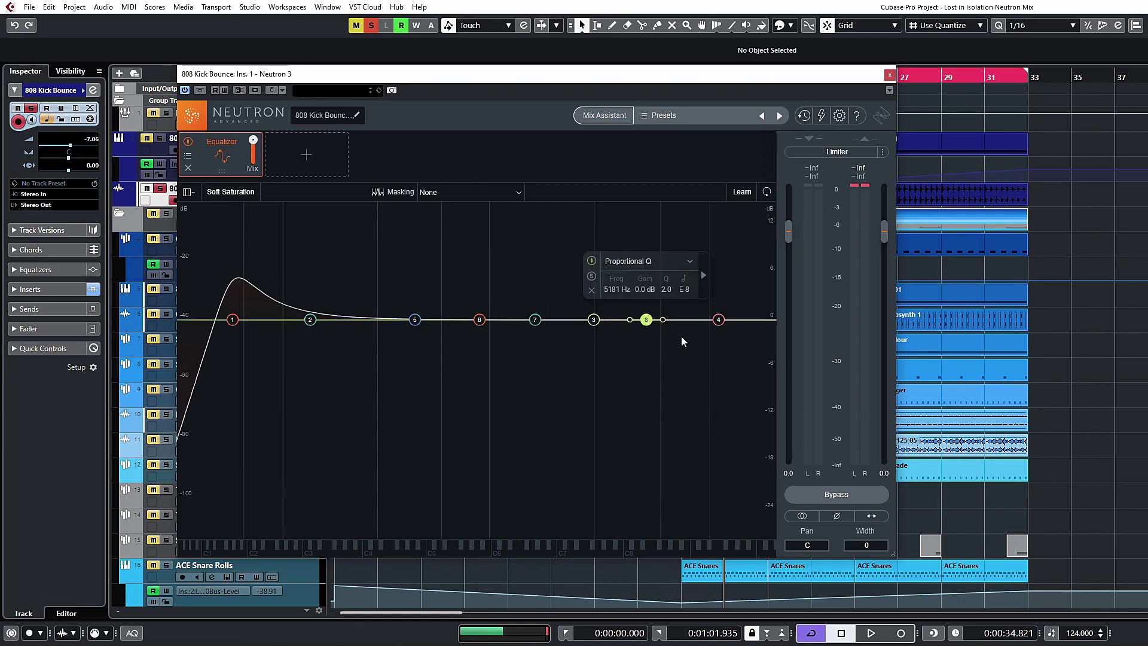
click(357, 320)
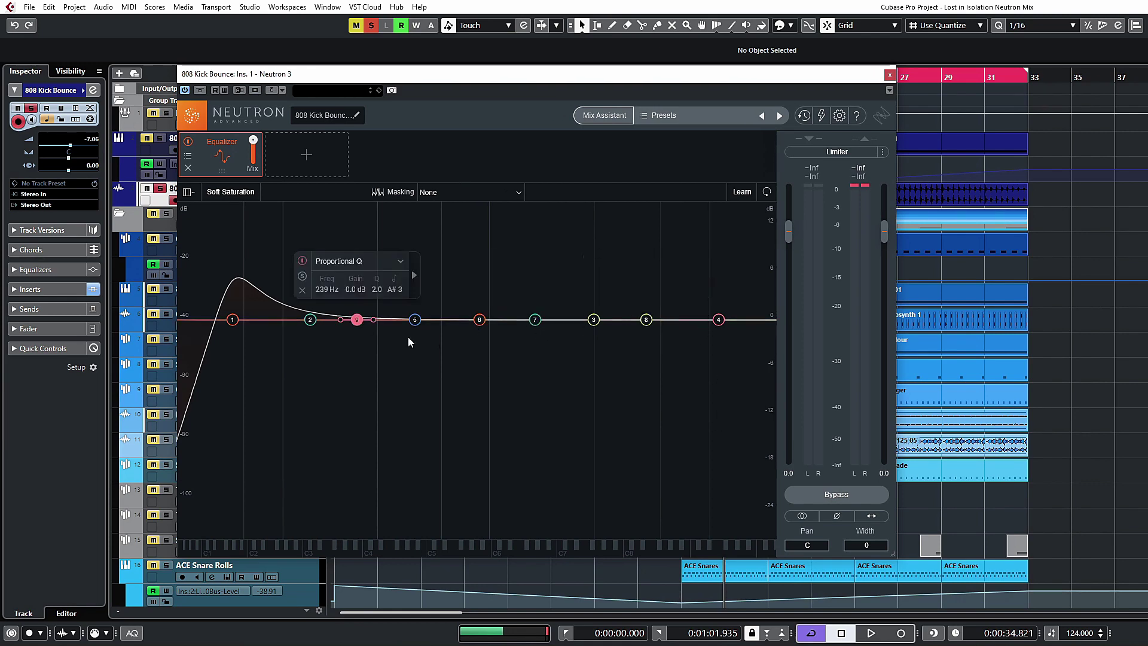
click(454, 319)
click(511, 319)
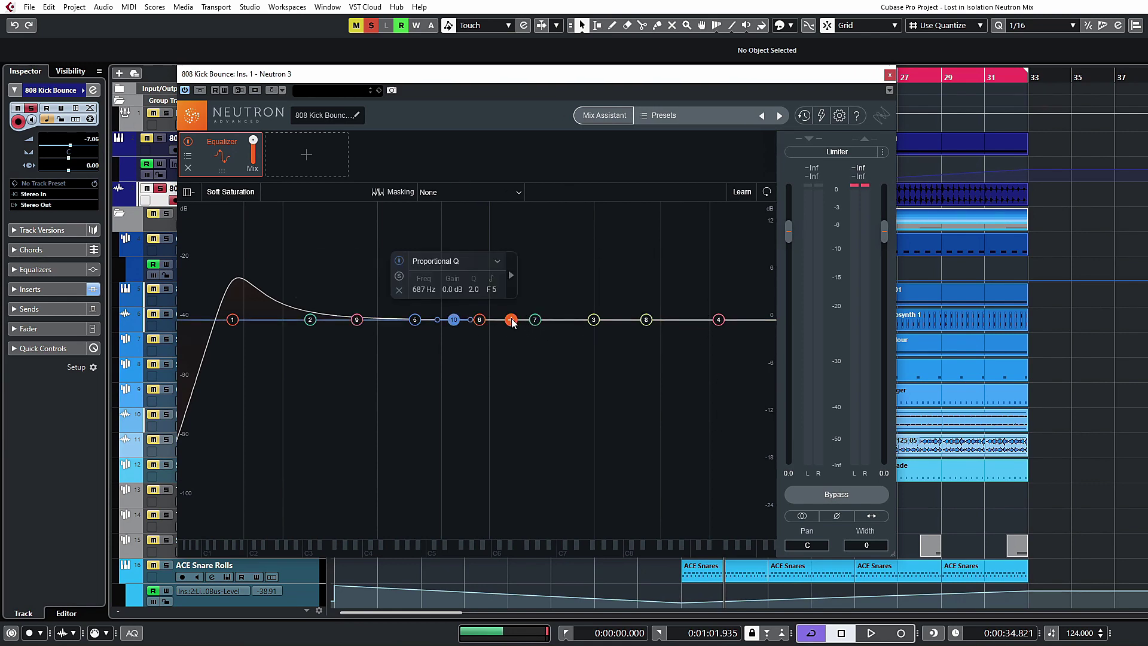
click(567, 320)
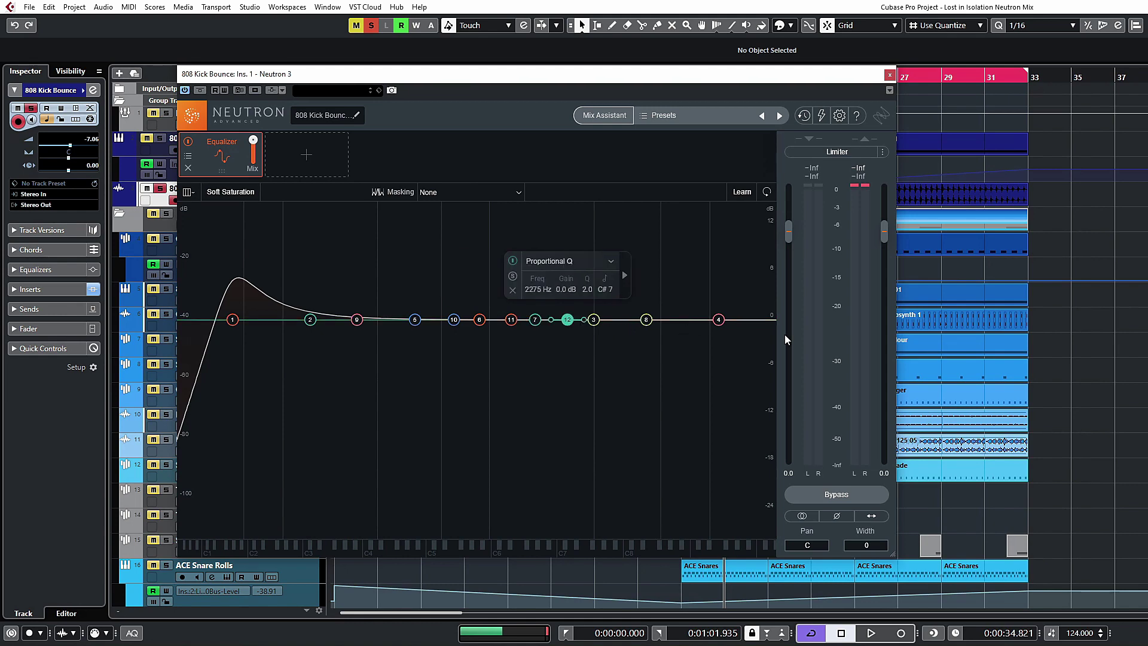
Step: Select all twelve bands and lift them together to about +1.5 dB
click(696, 469)
drag(739, 428, 179, 279)
mouse_move(309, 320)
mouse_down()
mouse_move(311, 257)
mouse_move(312, 297)
mouse_move(310, 278)
mouse_move(271, 312)
mouse_move(298, 362)
mouse_move(313, 329)
mouse_up()
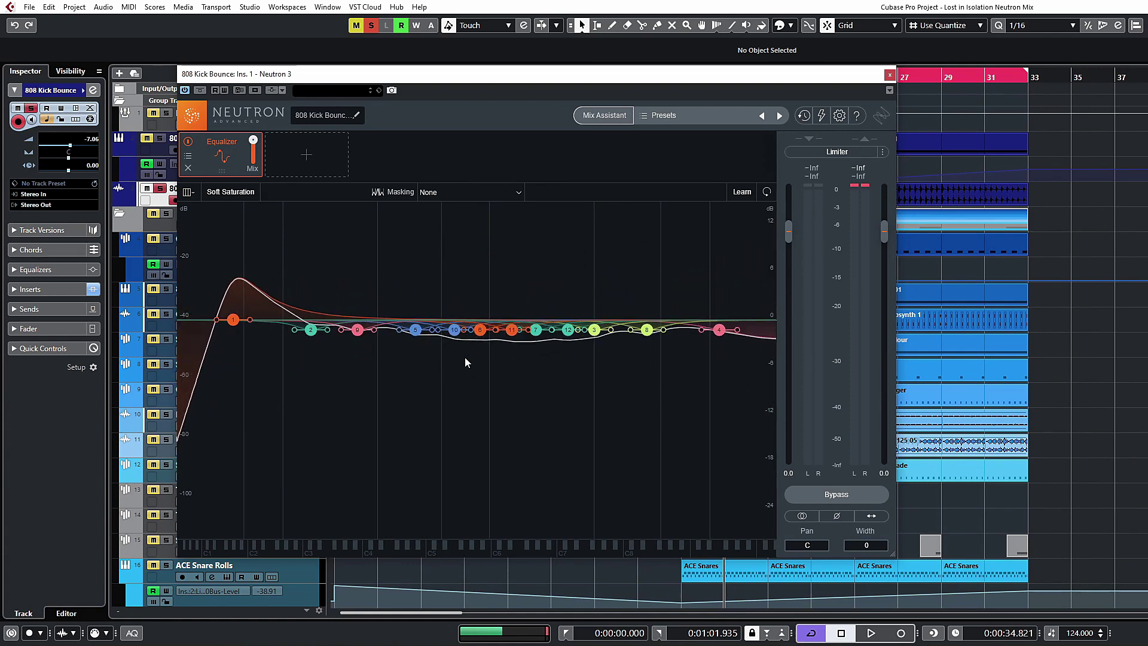
drag(357, 330, 355, 302)
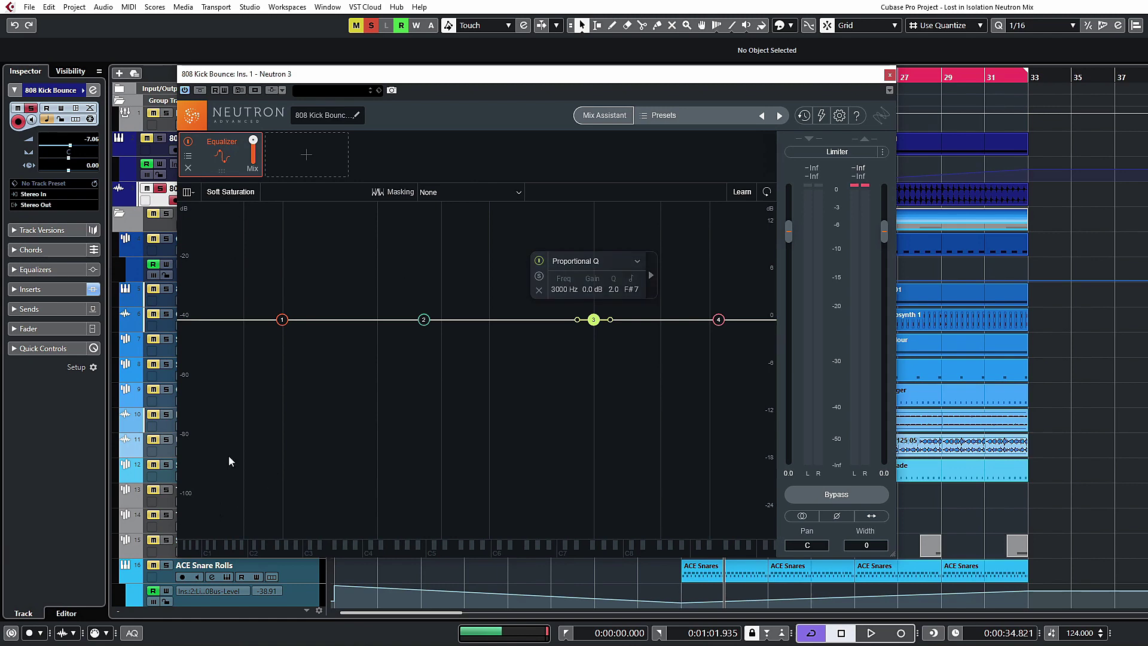
Step: Switch the frequency axis to a linear scale, then to the Mel scale
click(188, 192)
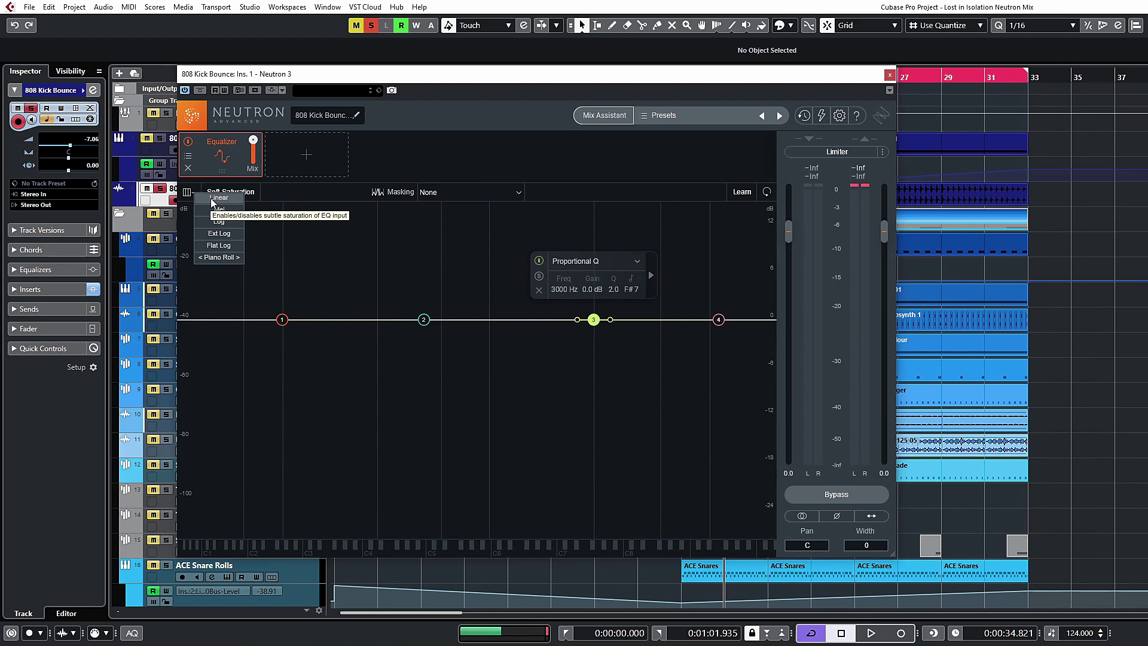
click(544, 437)
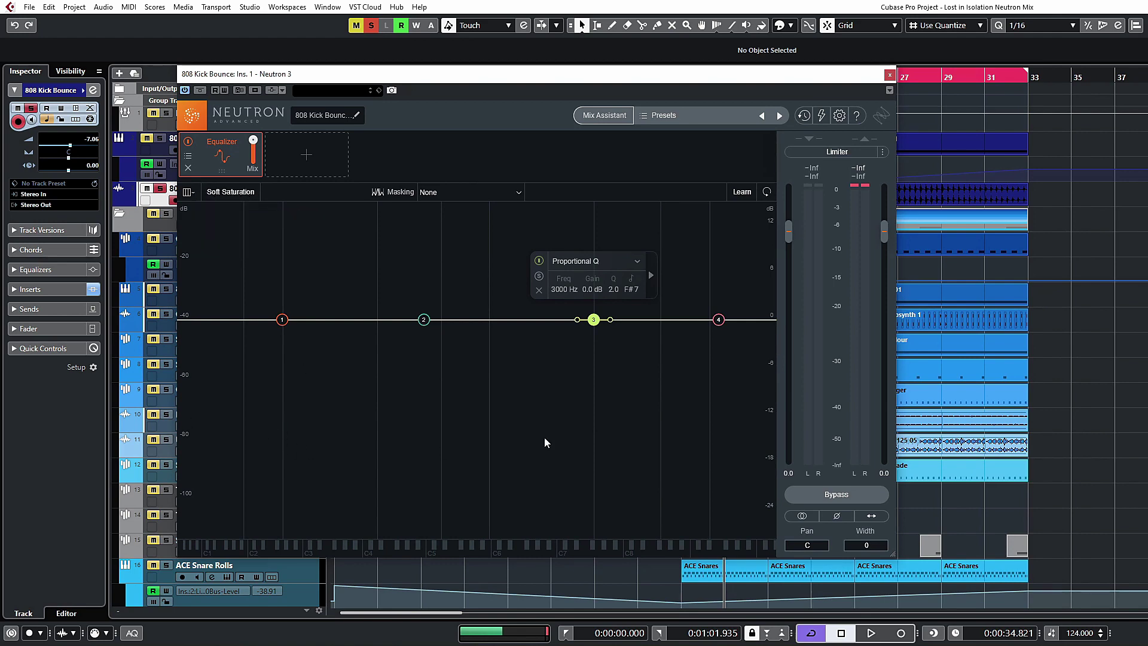
click(188, 193)
click(203, 198)
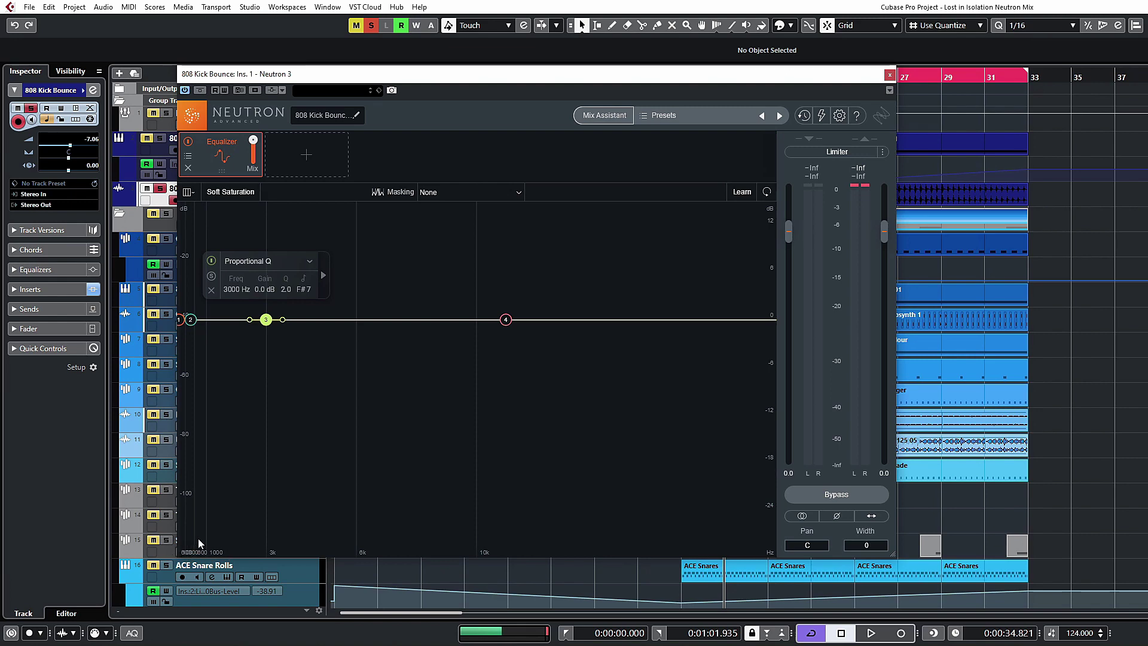
click(189, 192)
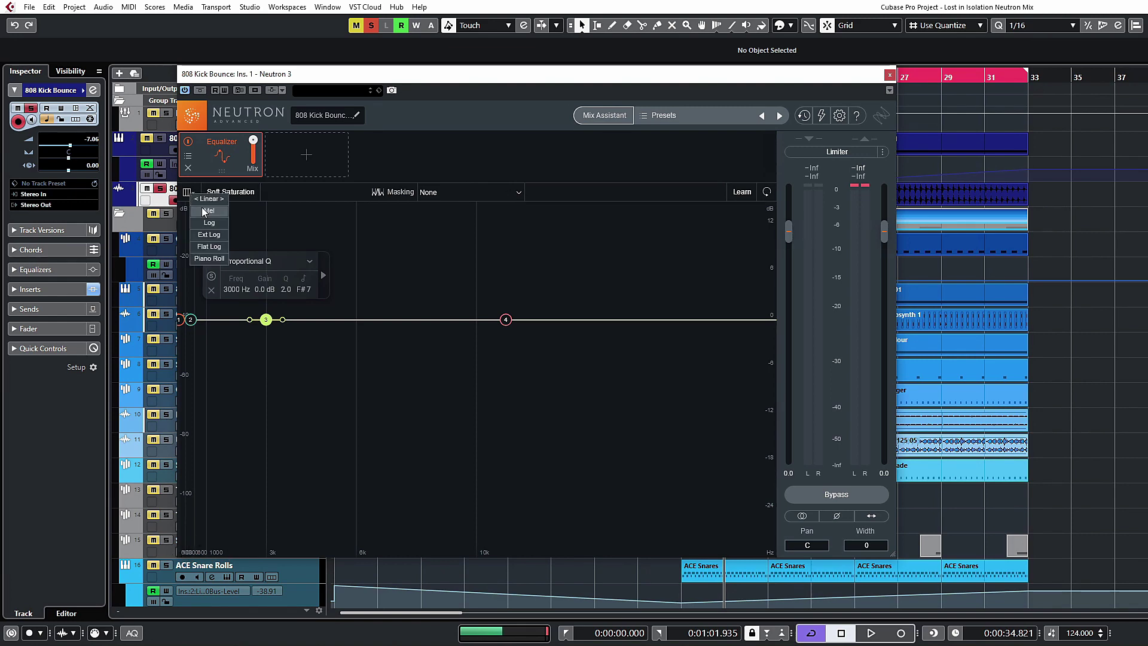
click(206, 211)
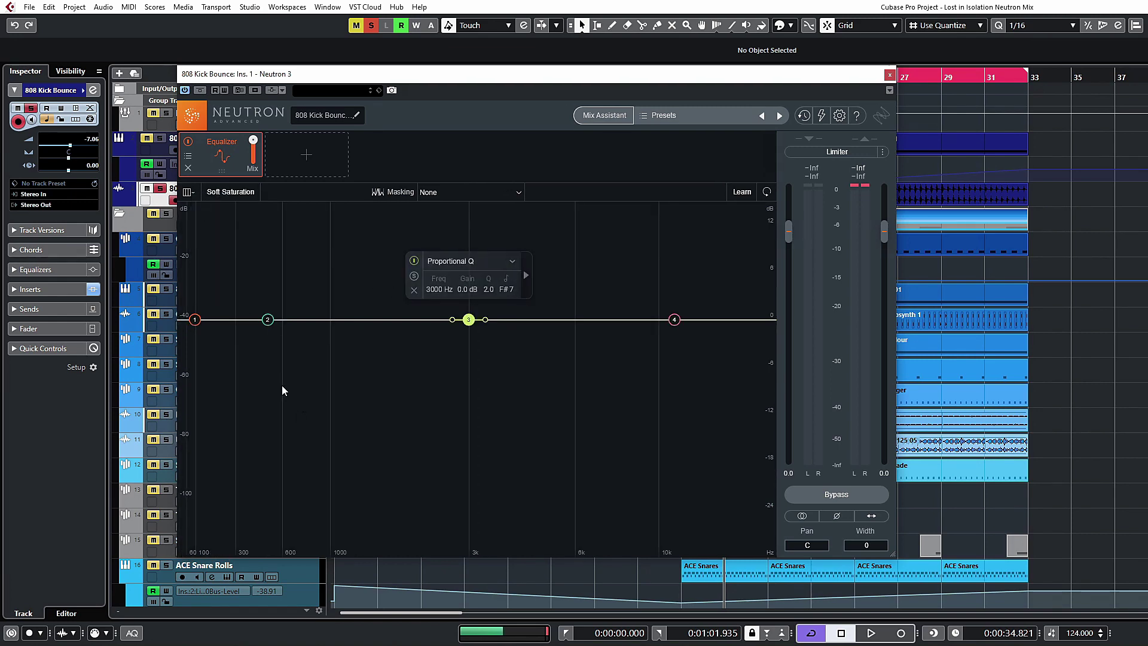
Step: Try the Log and Ext Log scales, settle on Piano Roll, and select band 2
click(189, 192)
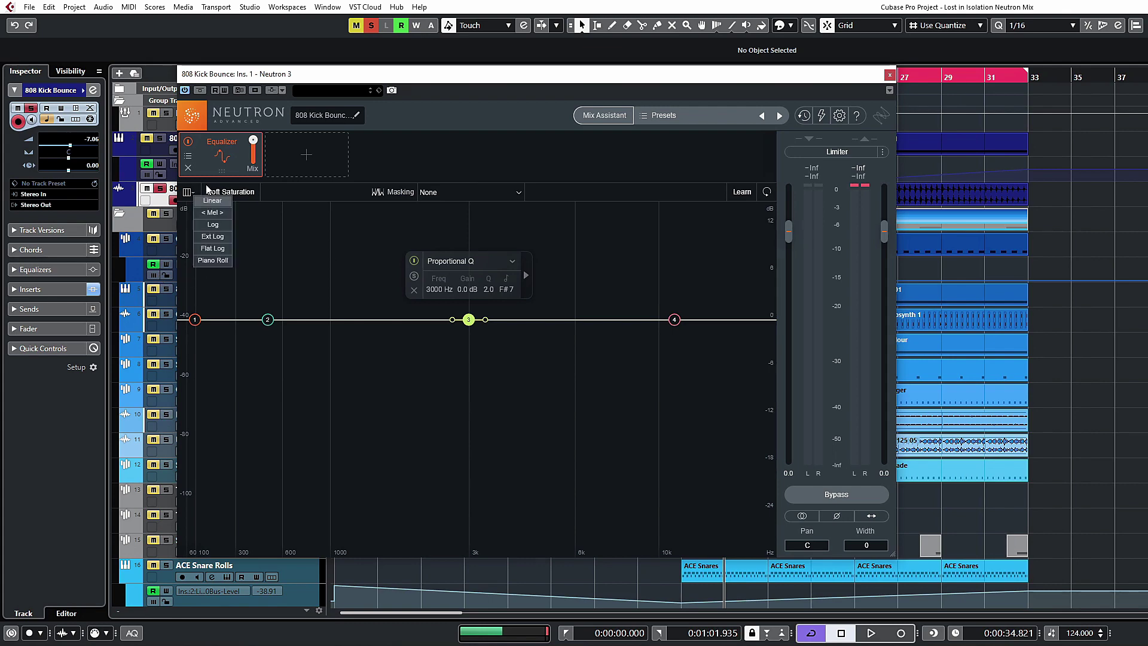
click(210, 226)
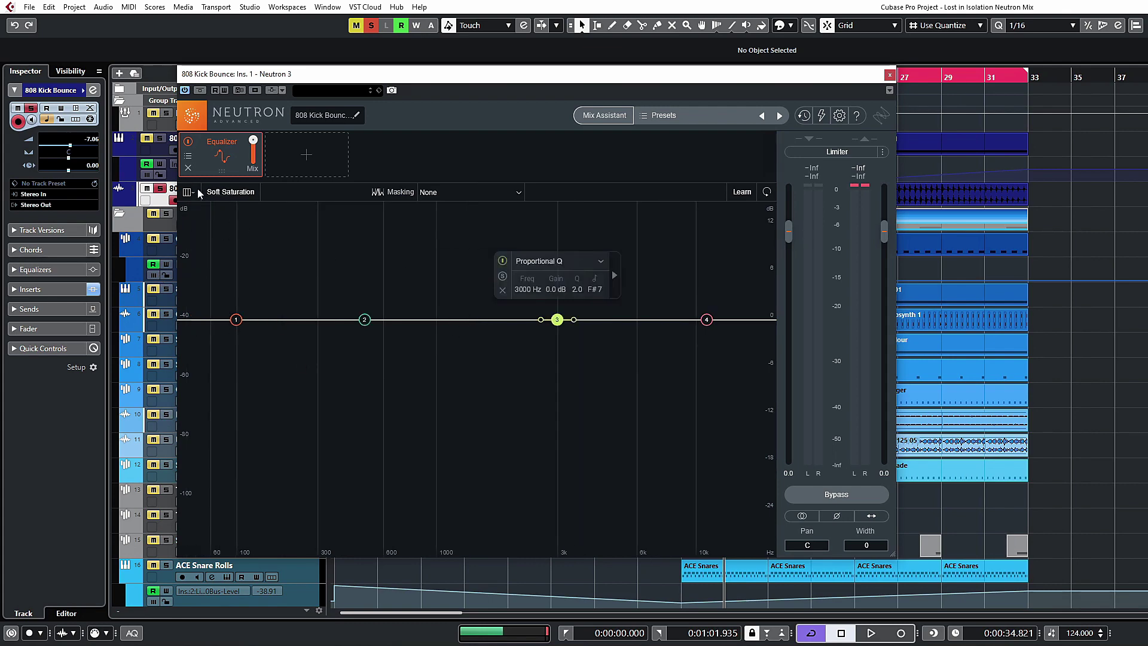
click(198, 192)
click(213, 241)
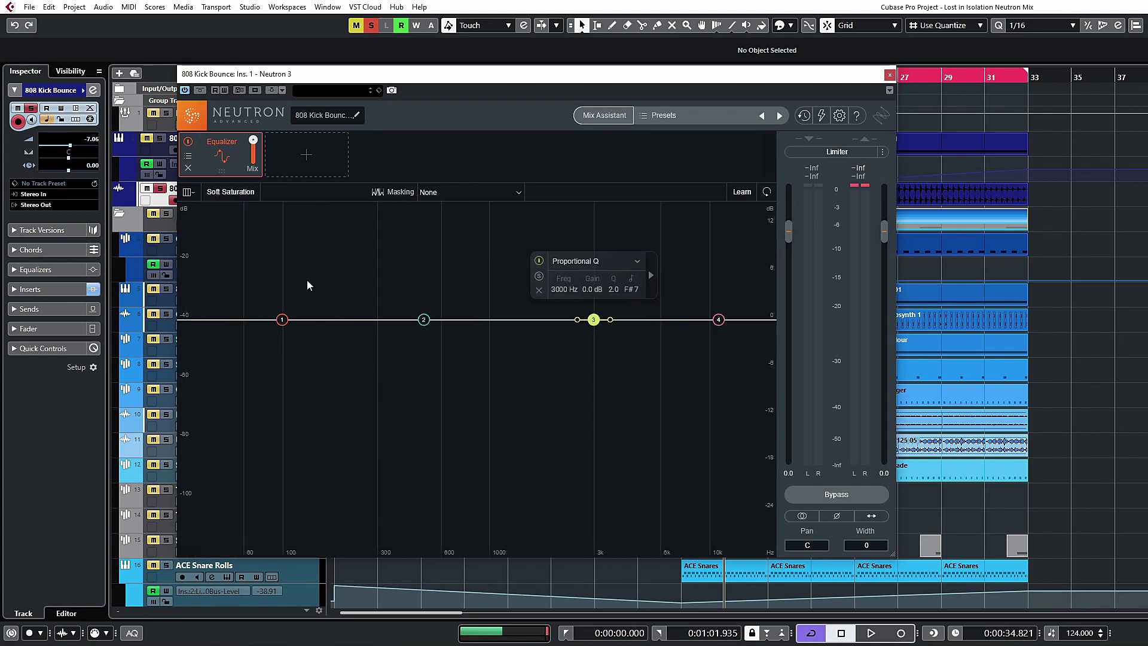
click(192, 194)
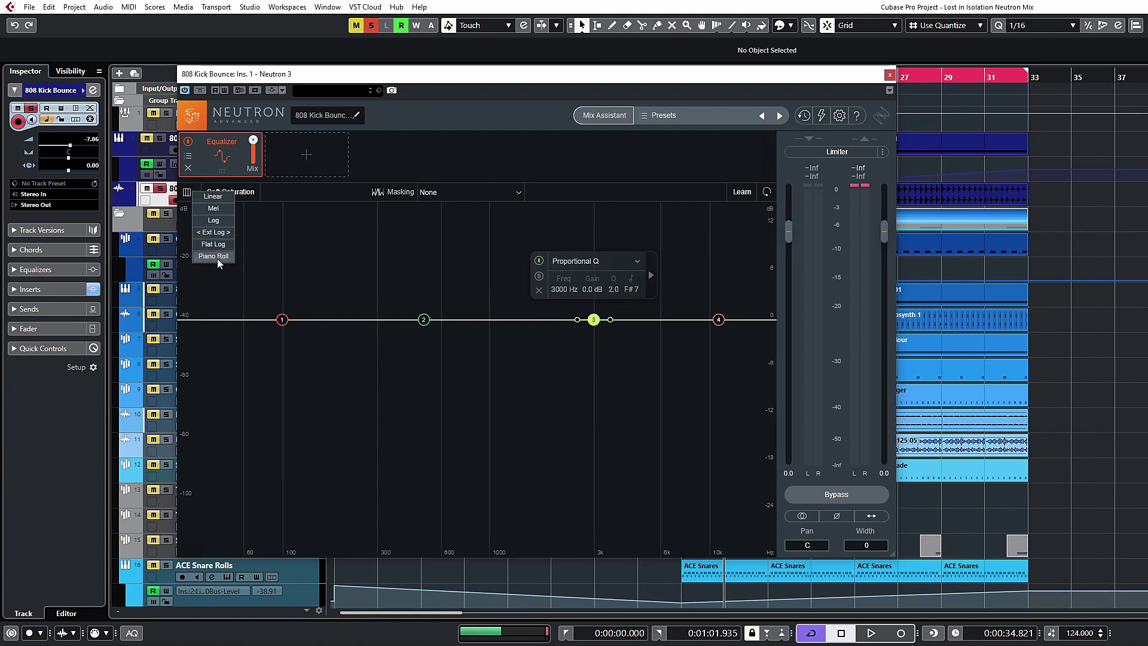
click(214, 256)
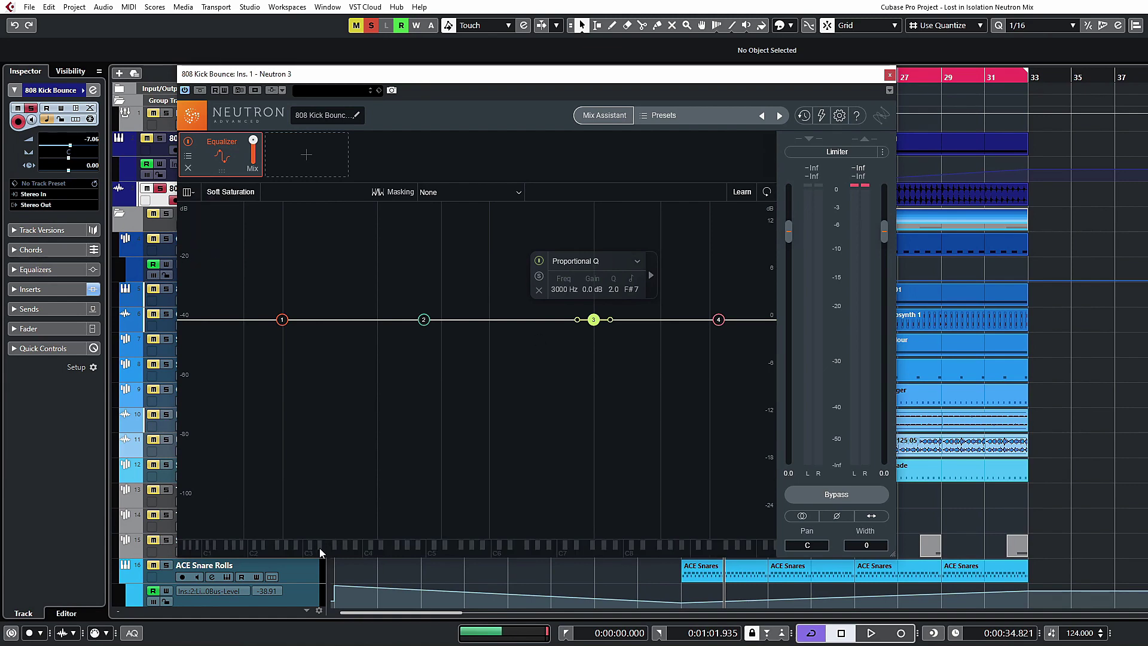
click(619, 369)
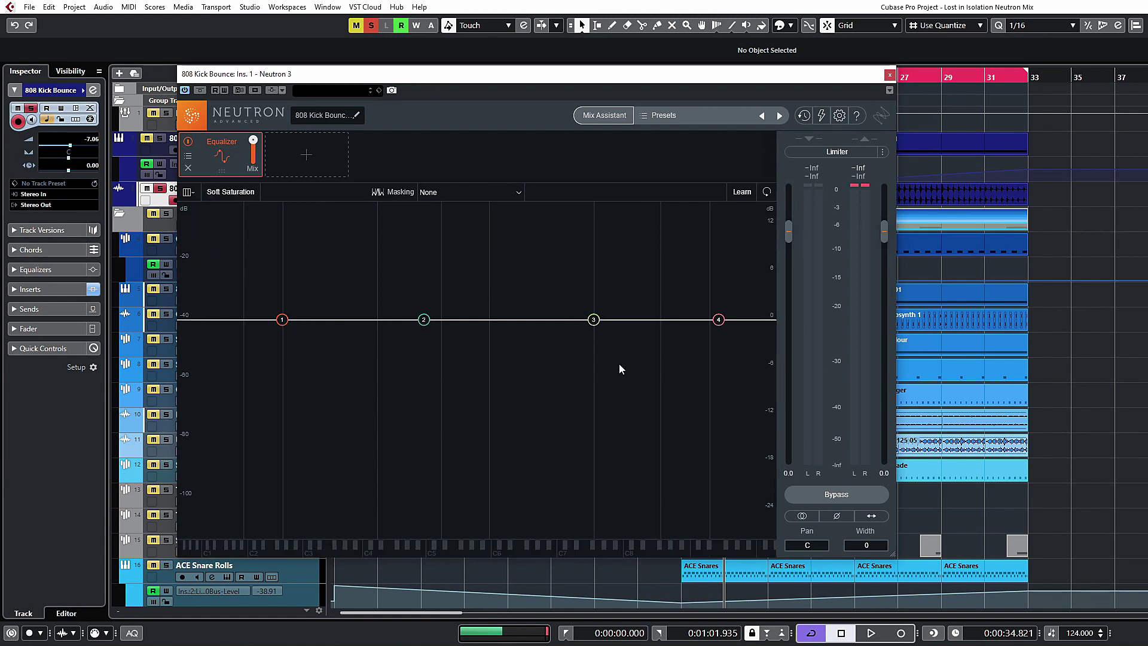
click(422, 322)
Step: Set EQ band 2 to 220 Hz (A3), keeping its gain at 0 dB and Q at 2.0
mouse_move(427, 324)
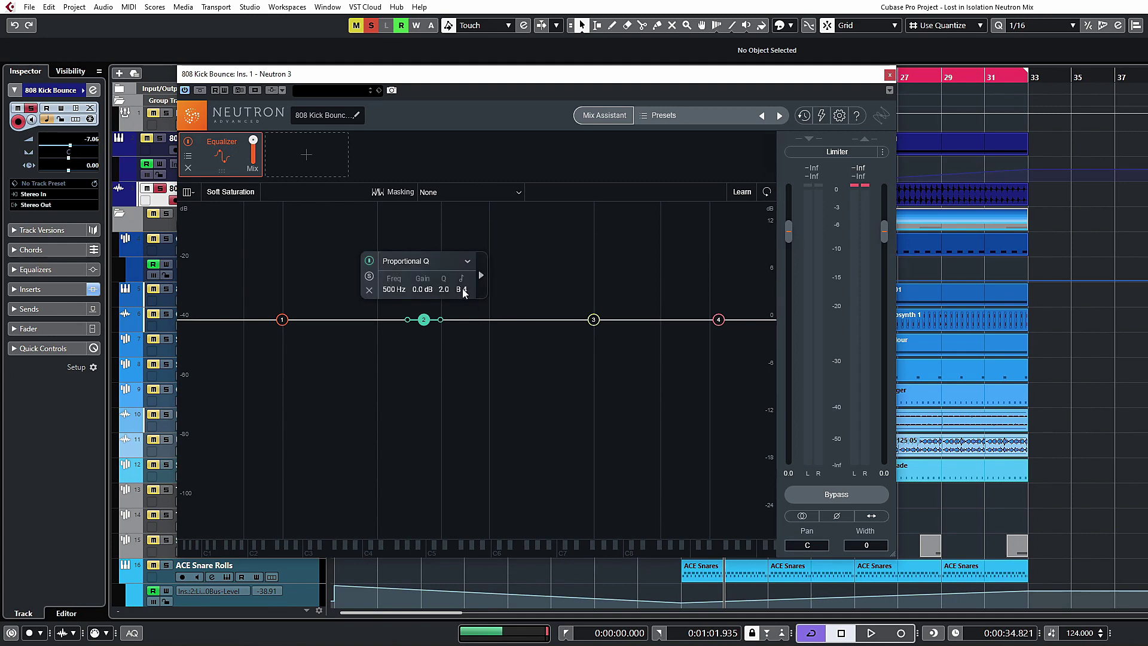
drag(425, 319, 401, 324)
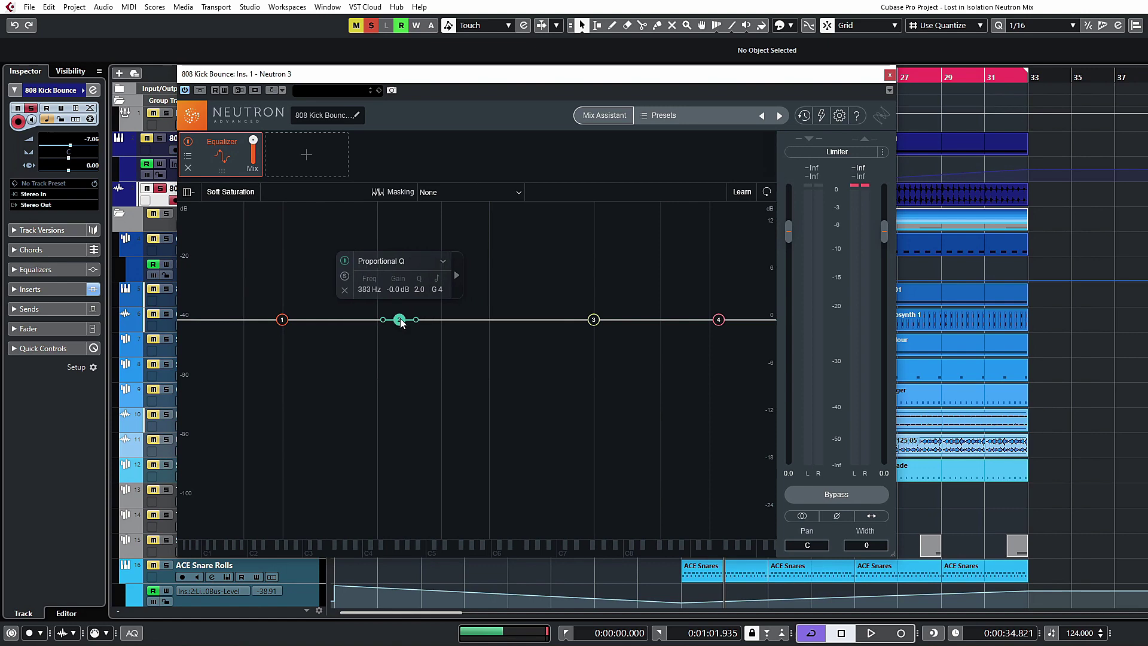
double_click(369, 289)
text(229)
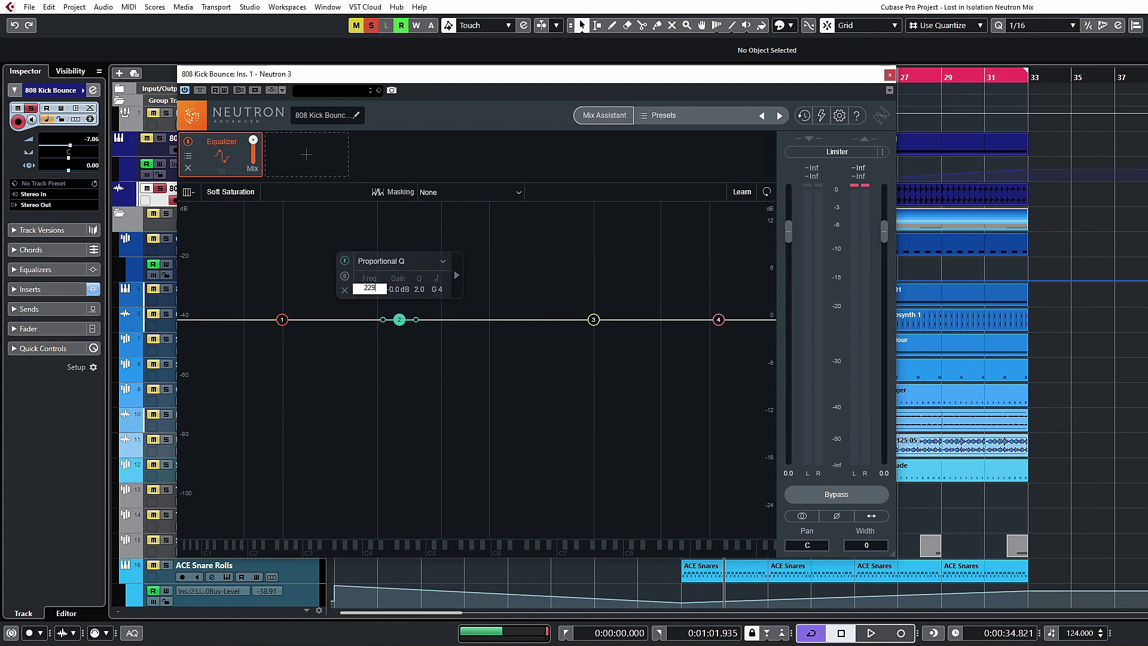
key(Return)
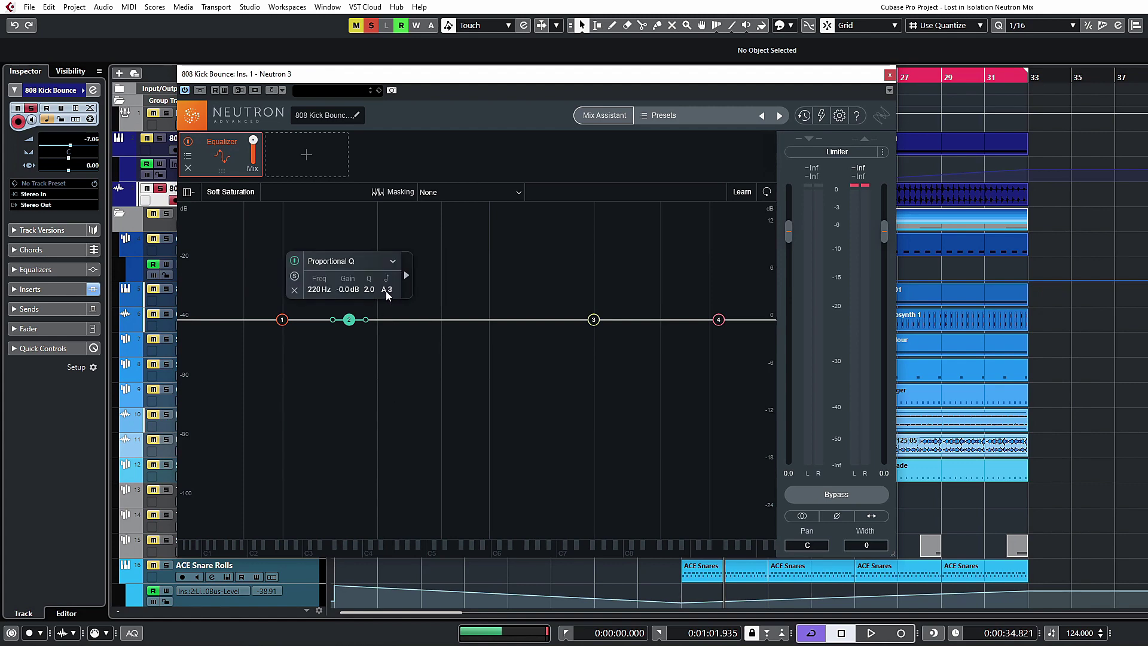
click(348, 292)
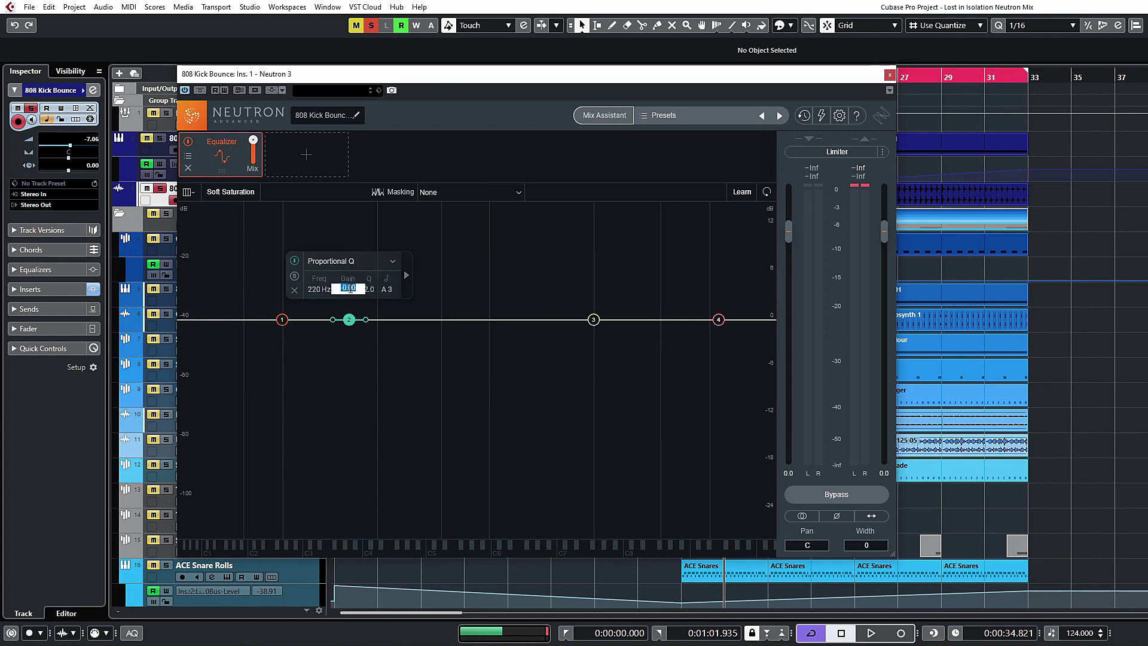
click(371, 290)
key(Return)
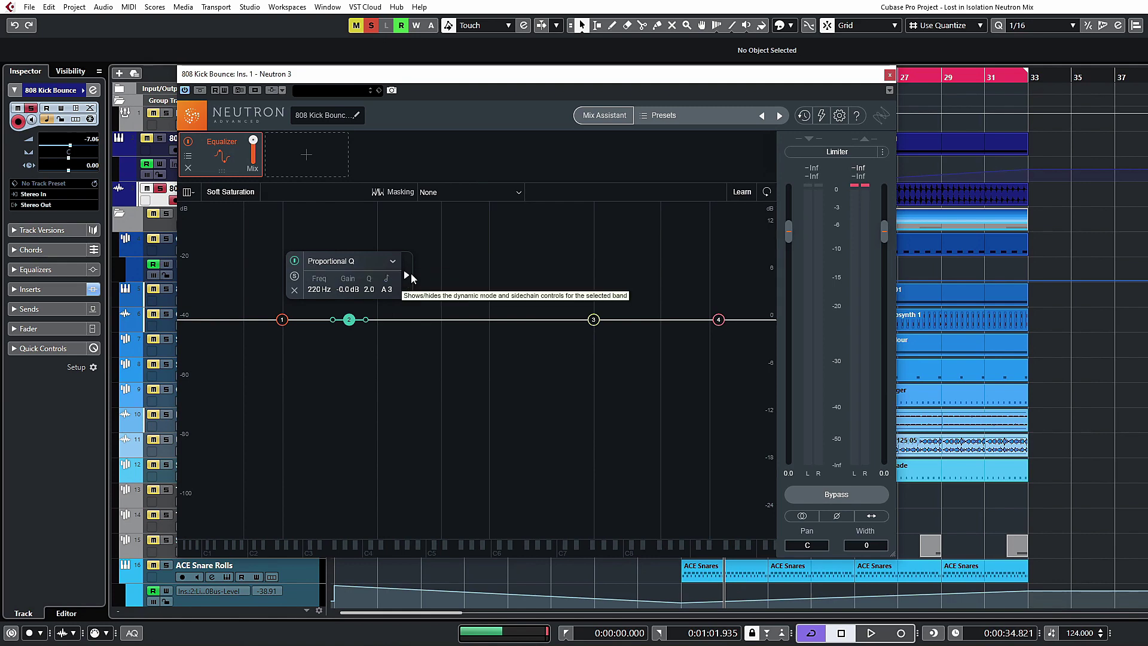
Step: Enable dynamics on band 2 and make it a downward -5.3 dB cut at 164 Hz
click(406, 276)
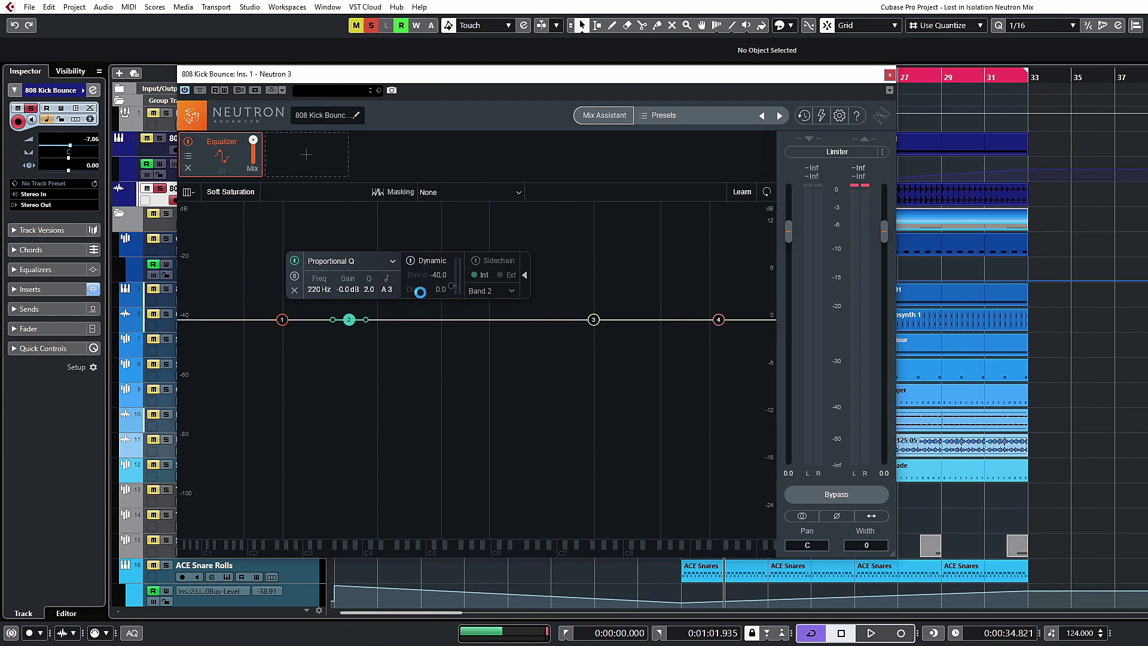
click(411, 261)
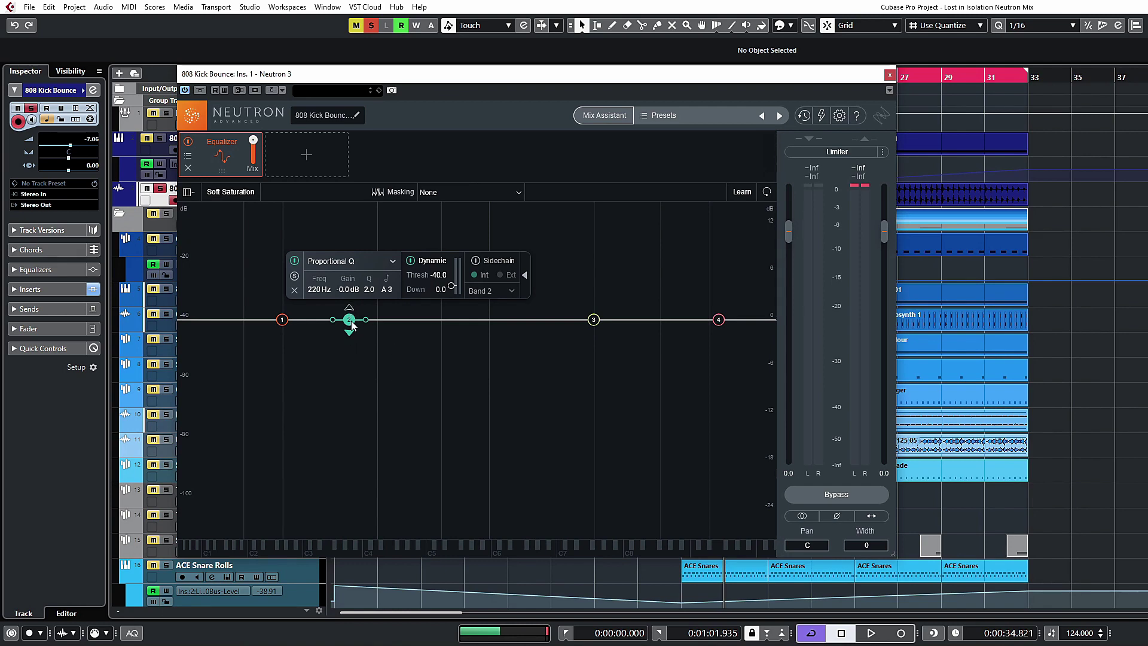
drag(350, 321, 326, 323)
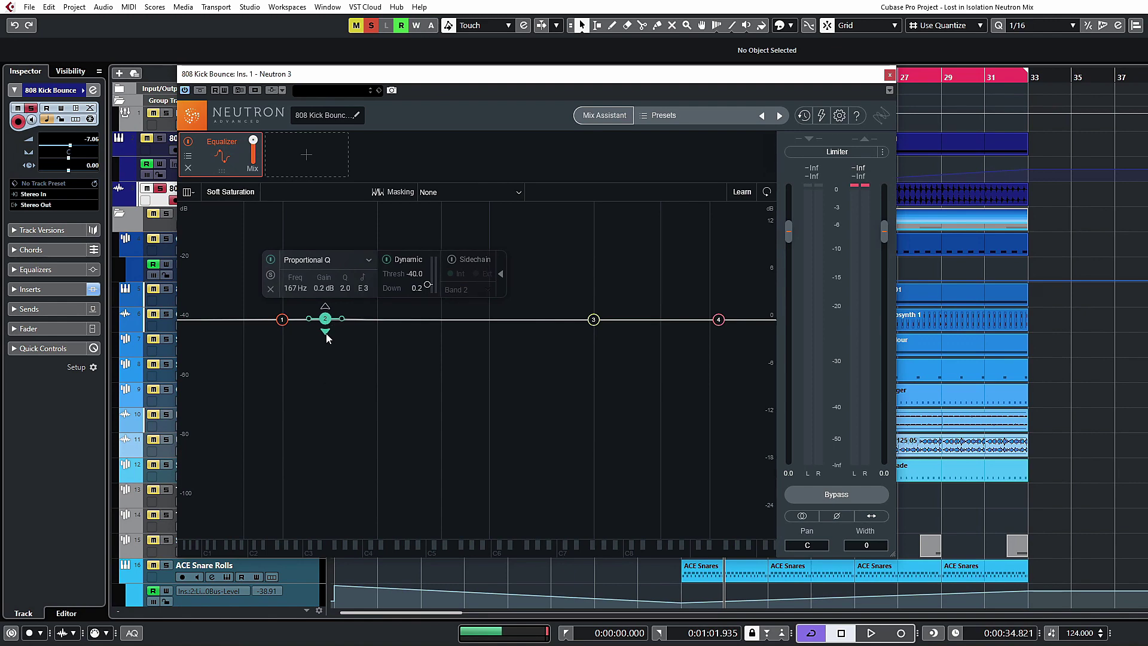
drag(326, 324, 324, 367)
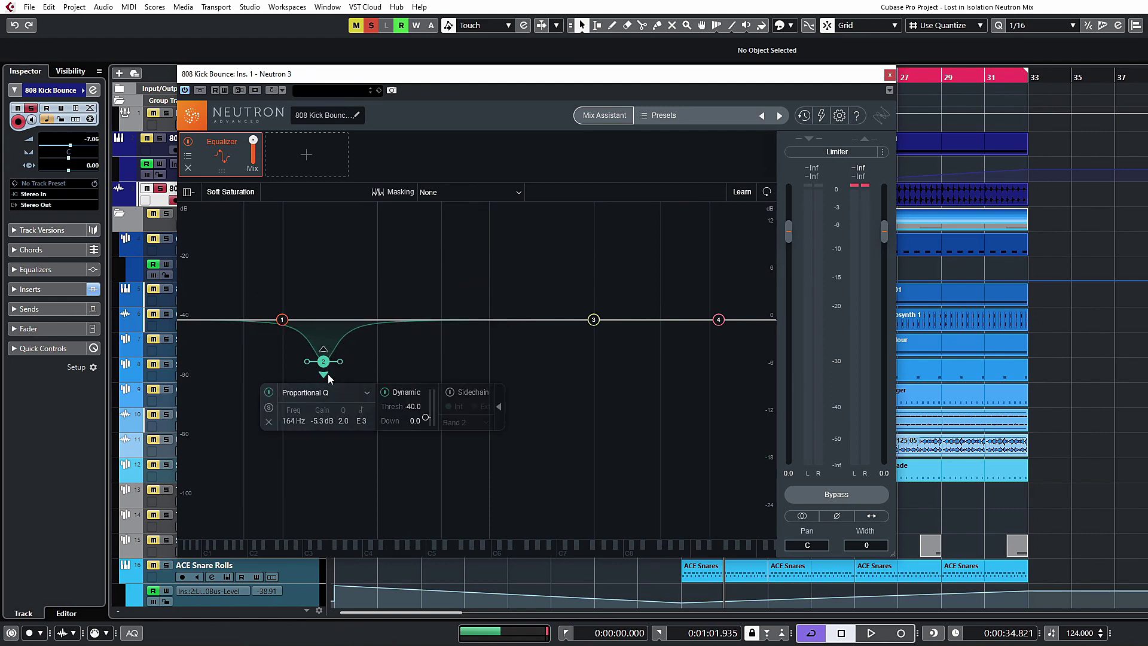
click(325, 351)
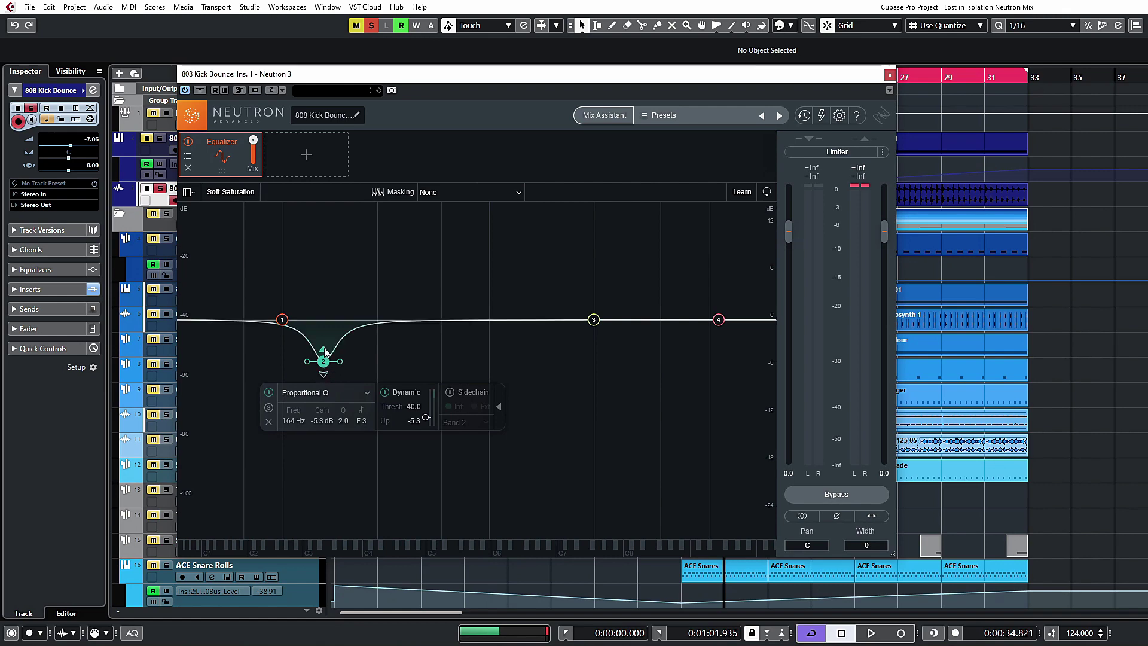
click(325, 375)
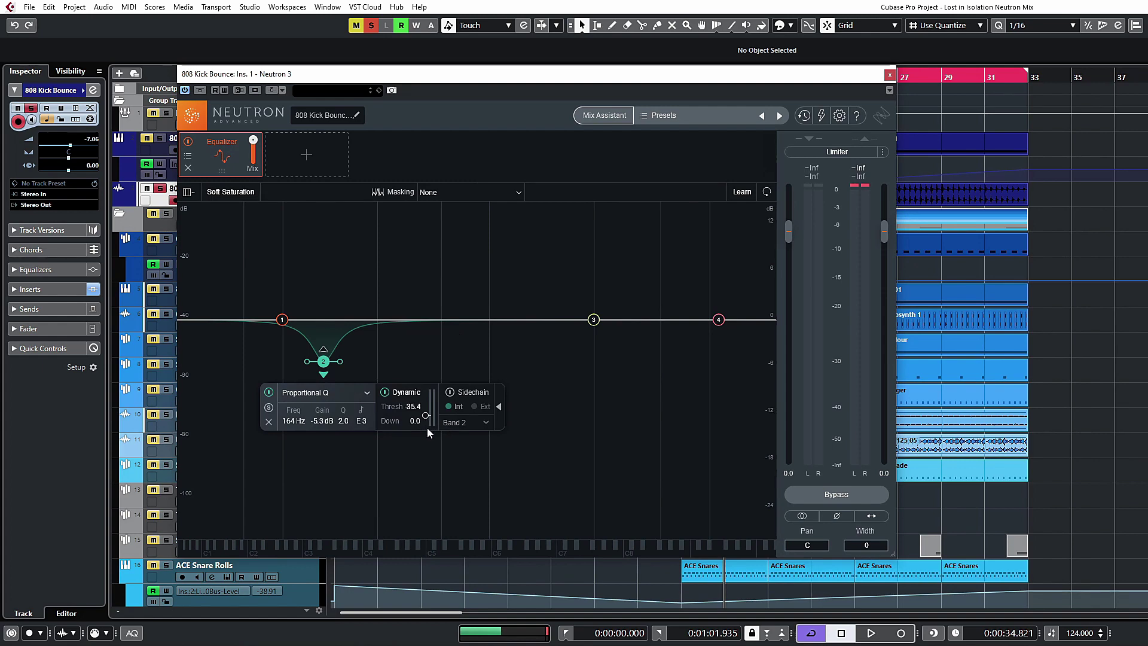
Step: While auditioning the kick, set band 2's dynamic threshold to -38.9 and compare upward versus downward modes
key(Home)
key(space)
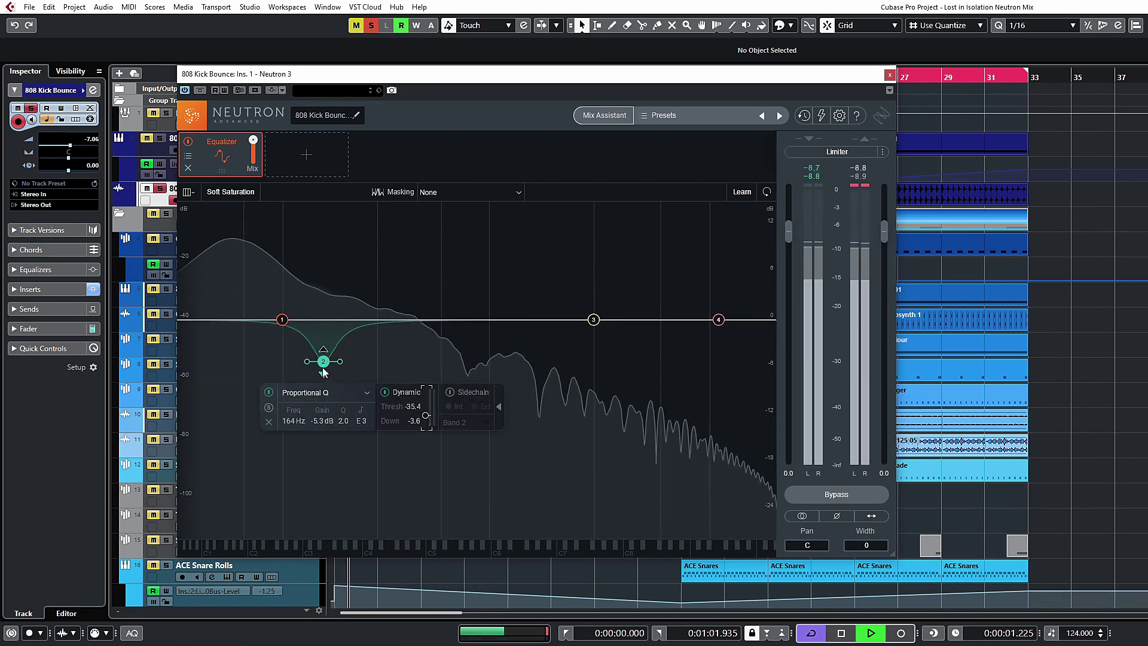
drag(425, 415, 429, 421)
key(space)
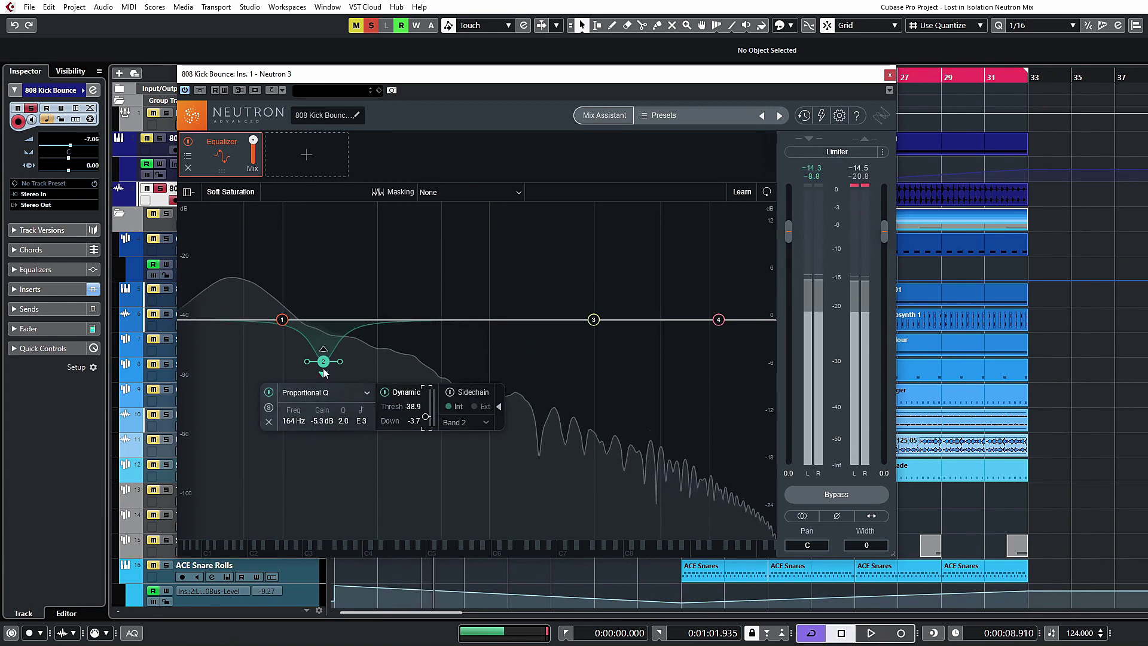
click(323, 350)
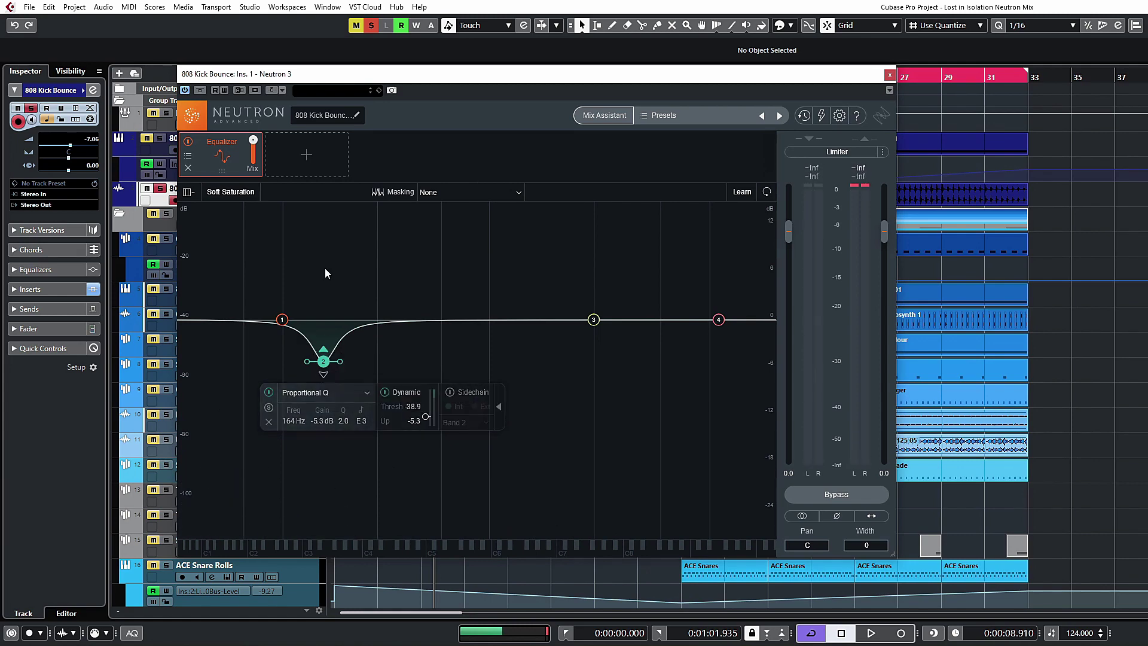
key(space)
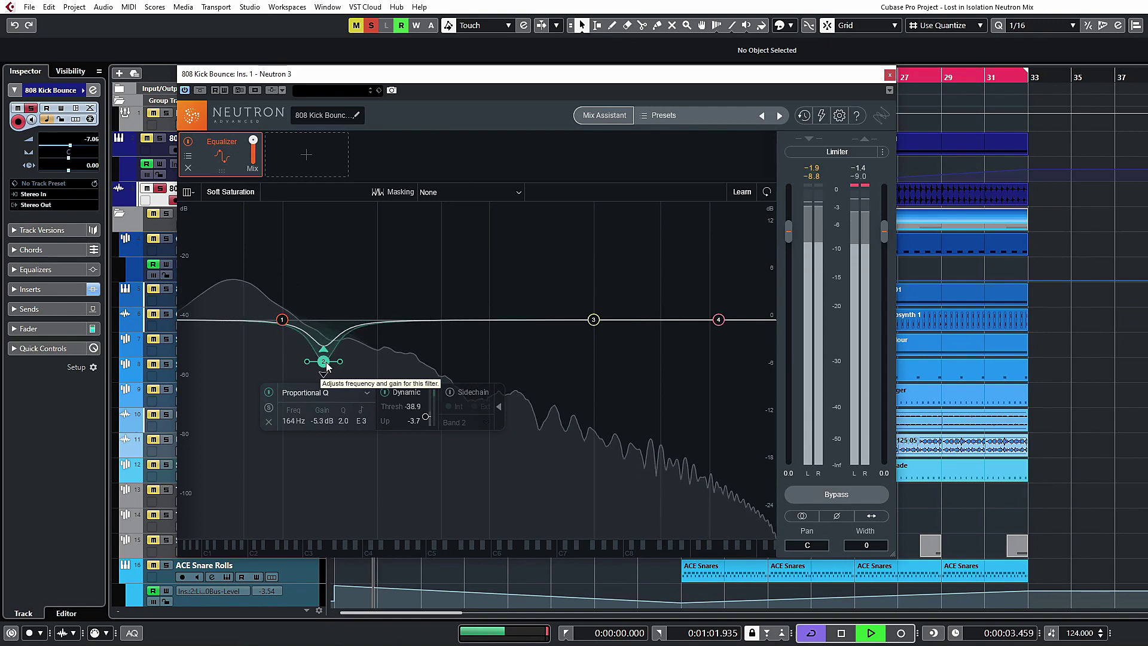
key(space)
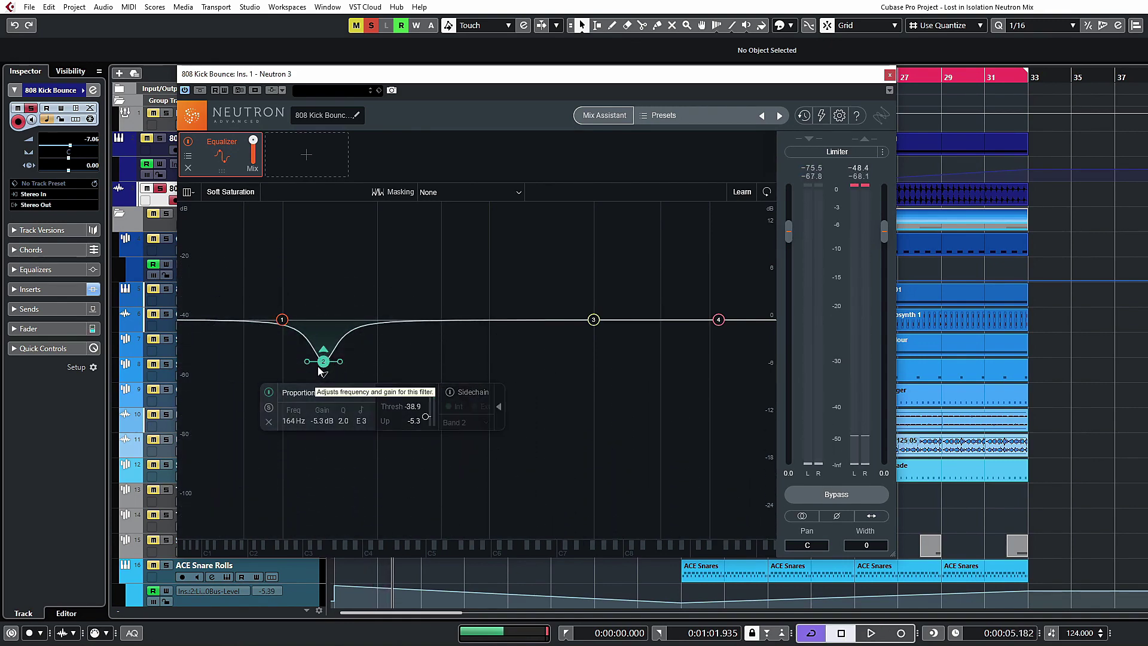
click(324, 374)
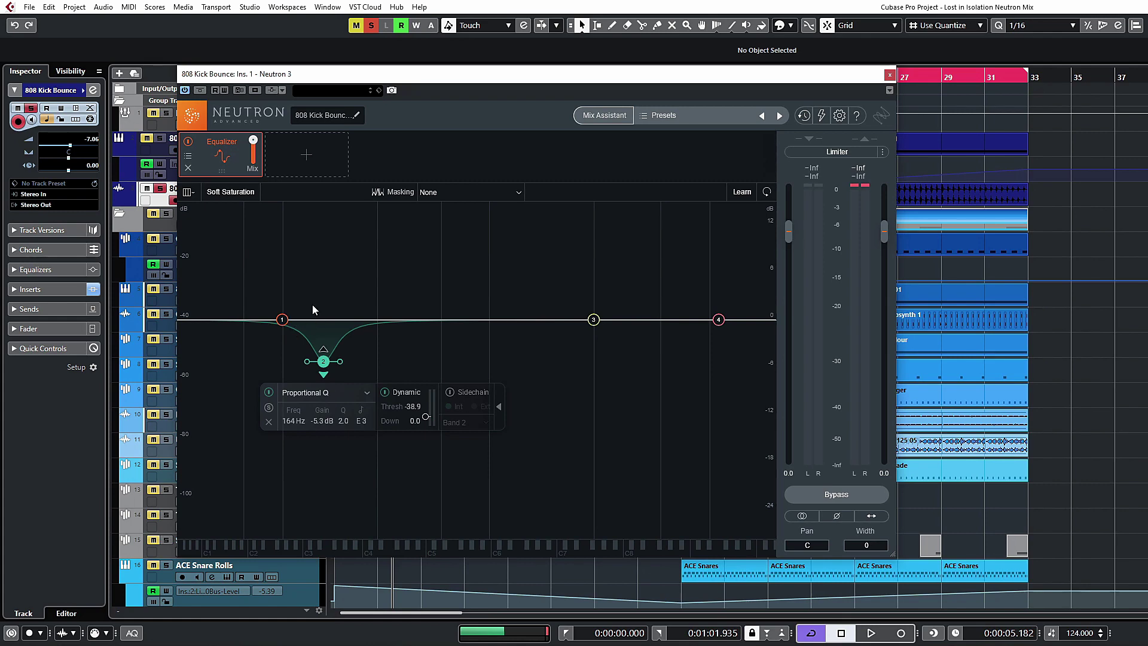
key(space)
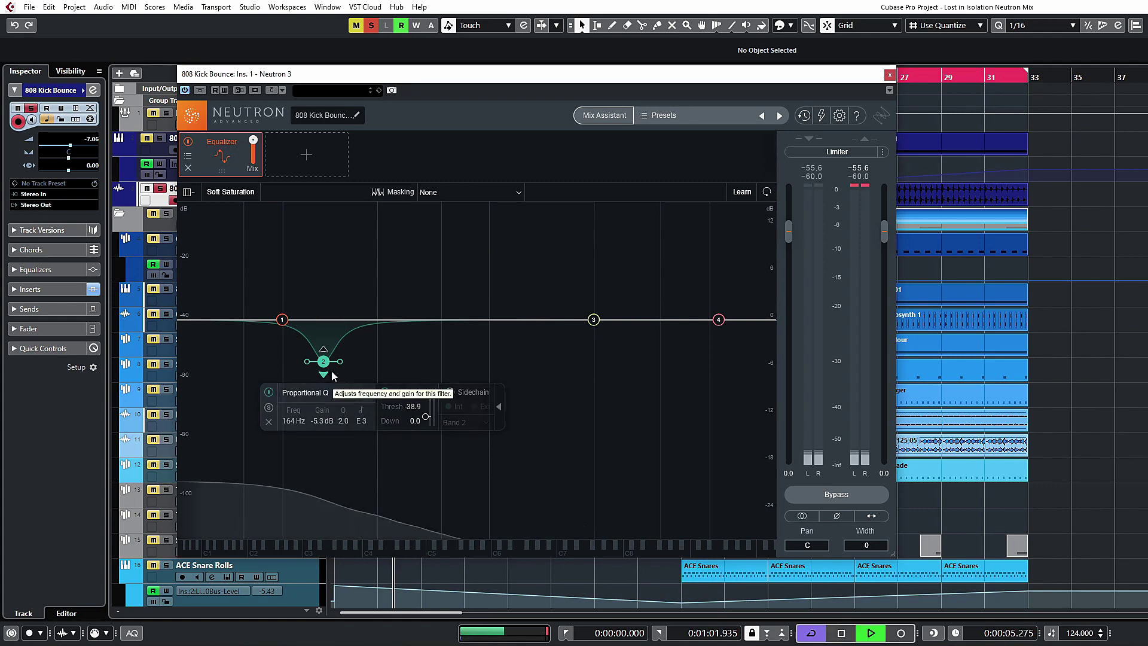
Step: Boost band 3 by about 5.9 dB near 7 kHz and play it back
click(593, 321)
drag(596, 321, 667, 275)
key(space)
key(space)
key(space)
Step: Make band 3 upward-dynamic with a -80 dB threshold and raise its 7039 Hz boost to 12.3 dB
click(643, 231)
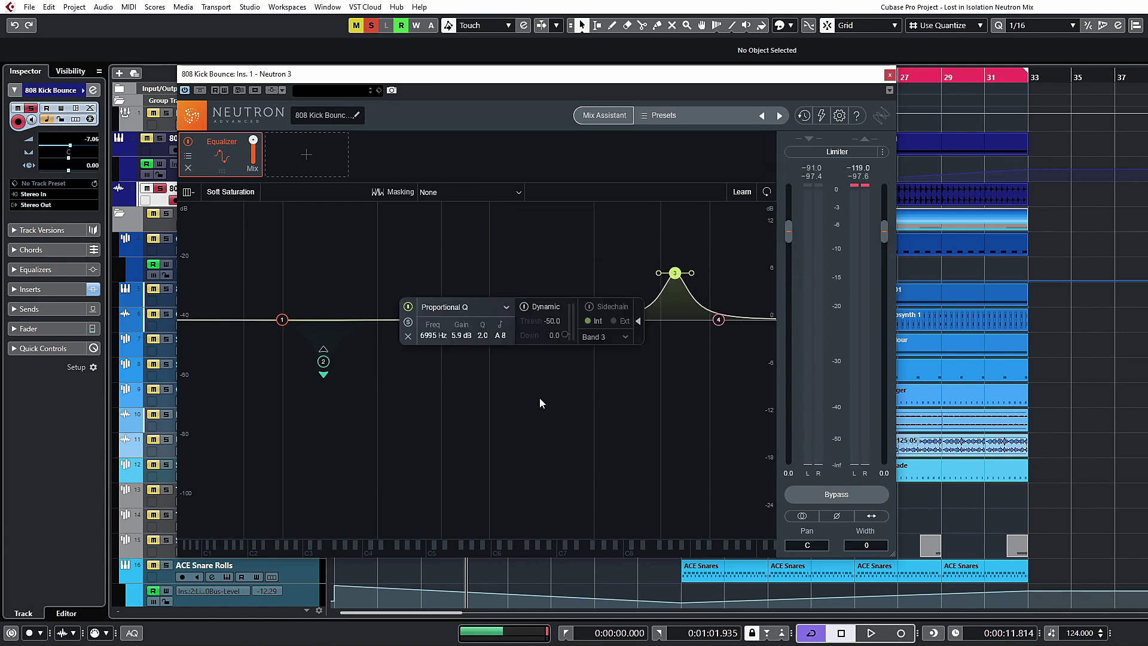
click(526, 308)
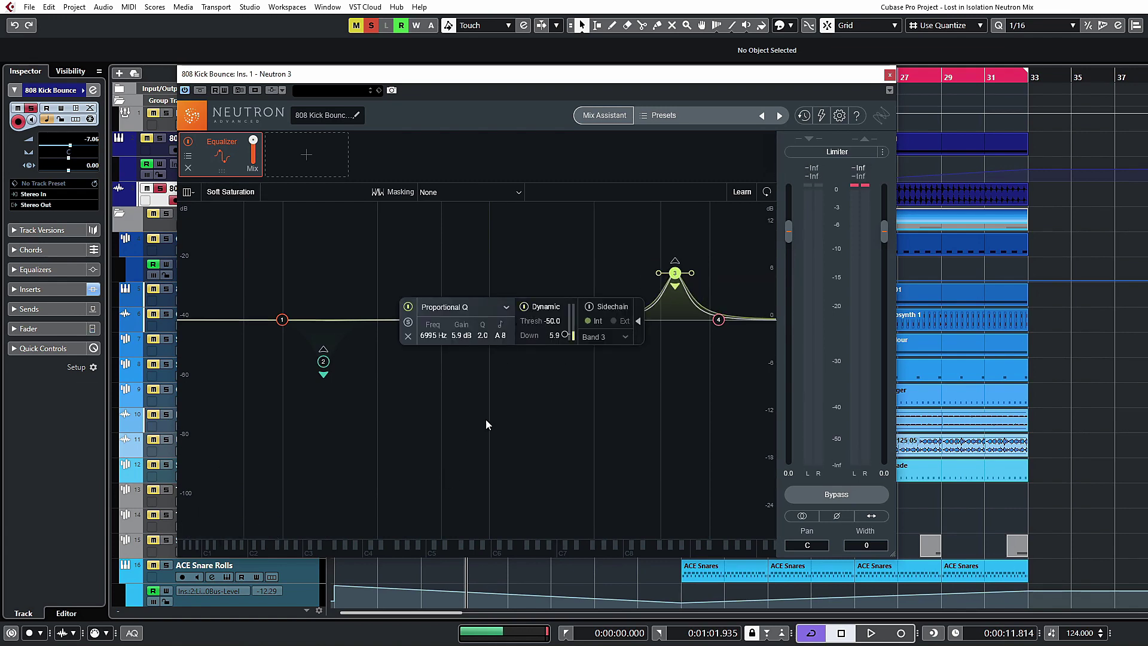
click(674, 262)
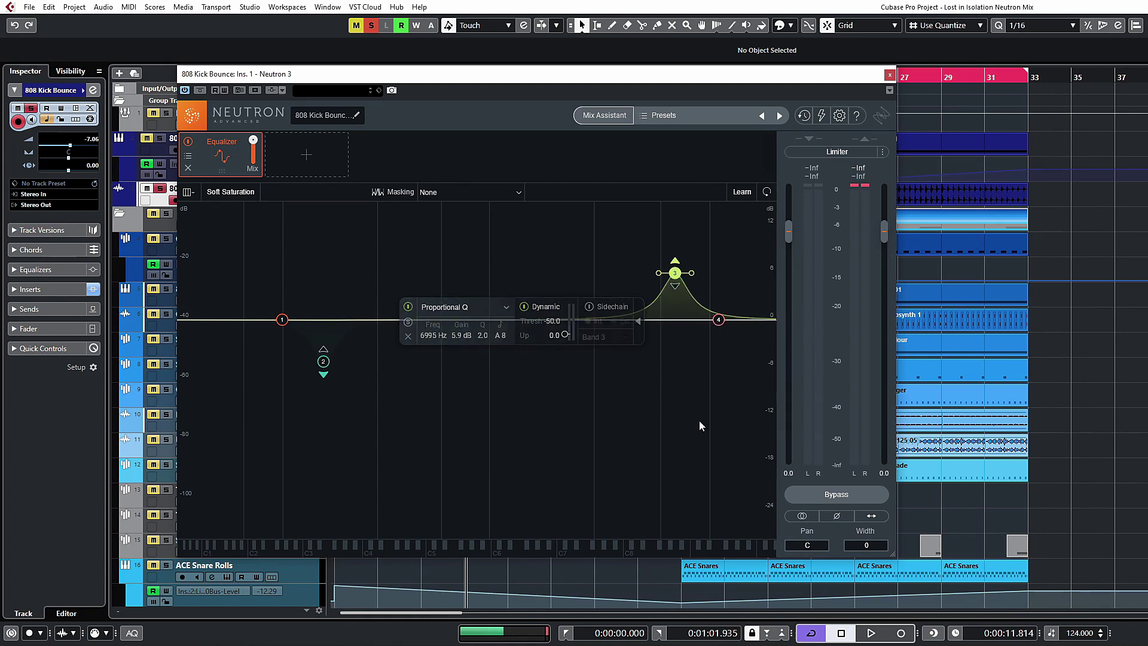
drag(569, 335, 565, 333)
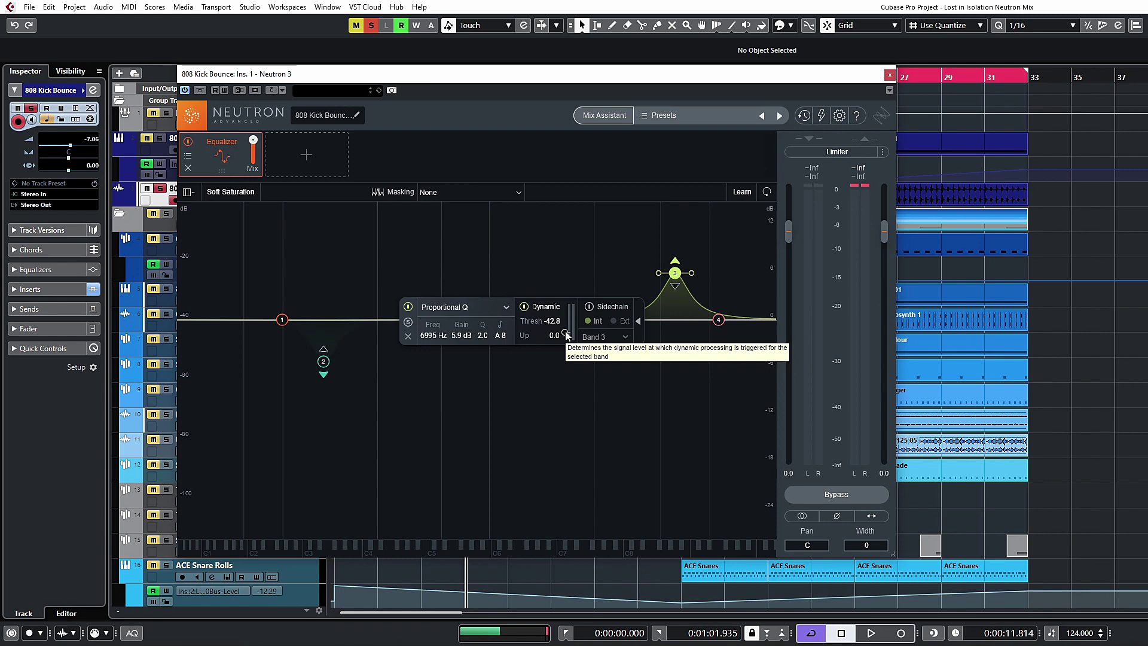
key(Home)
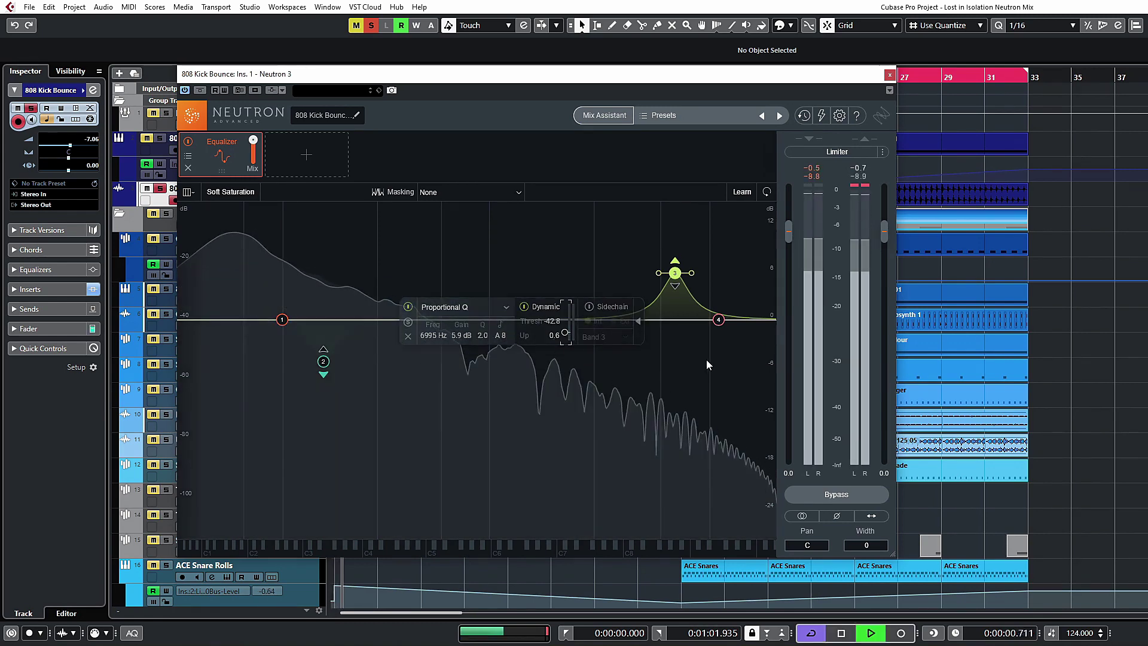
drag(565, 332, 565, 343)
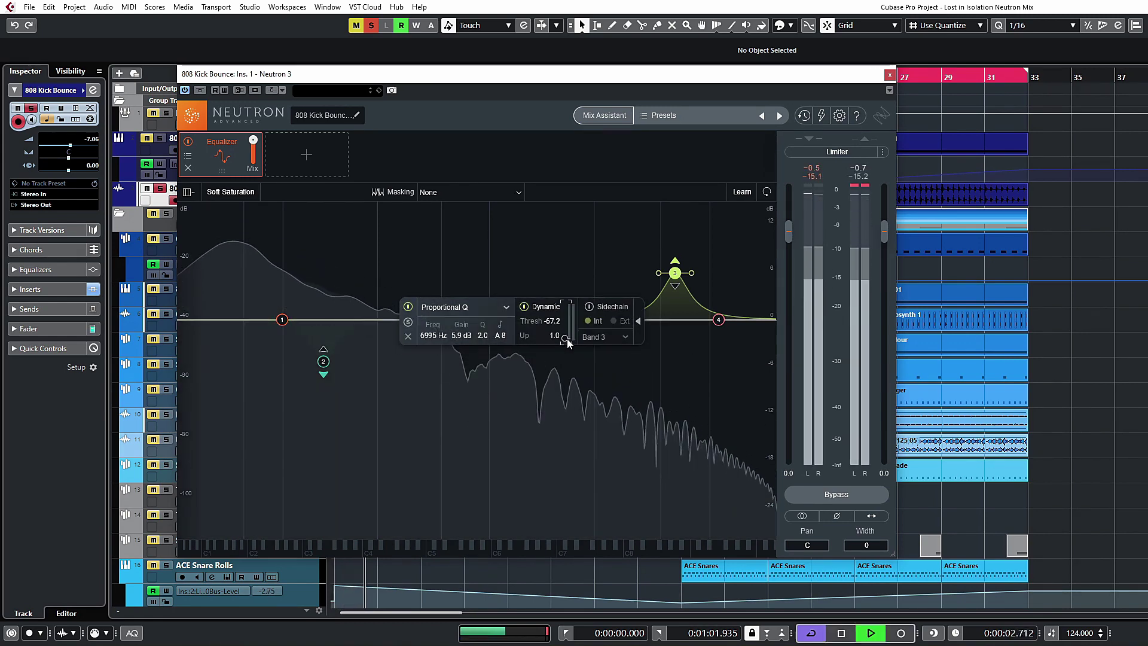
drag(677, 263, 675, 222)
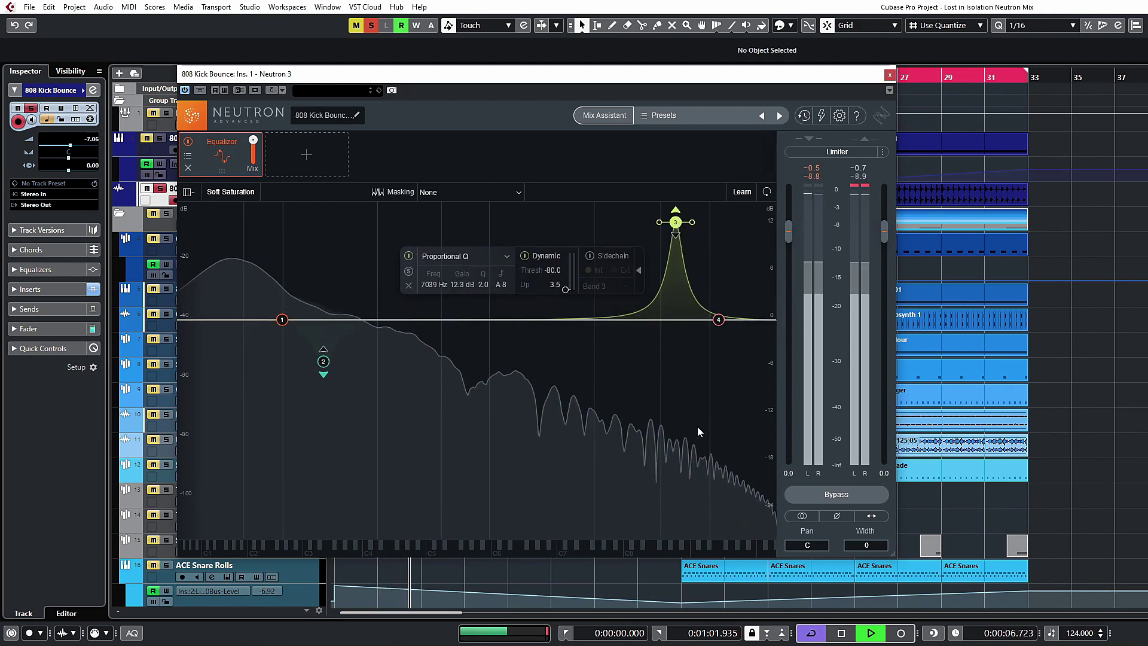
key(space)
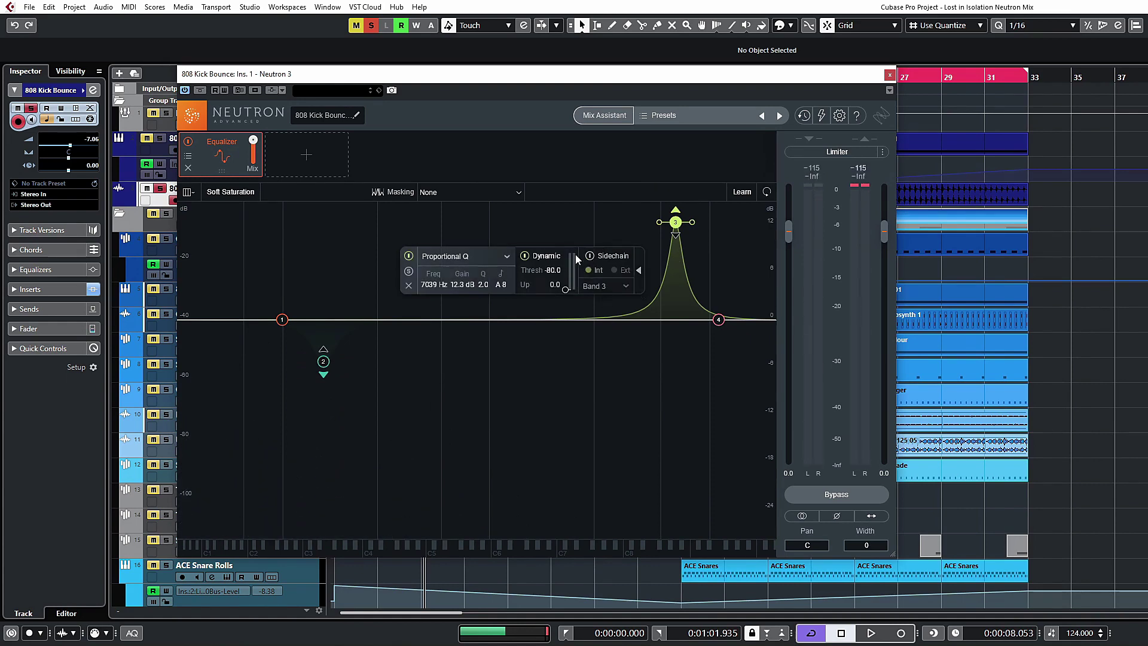
Step: Turn on internal sidechain for the 7039 Hz boost and lift band 2's cut nearly flat
click(589, 269)
click(590, 270)
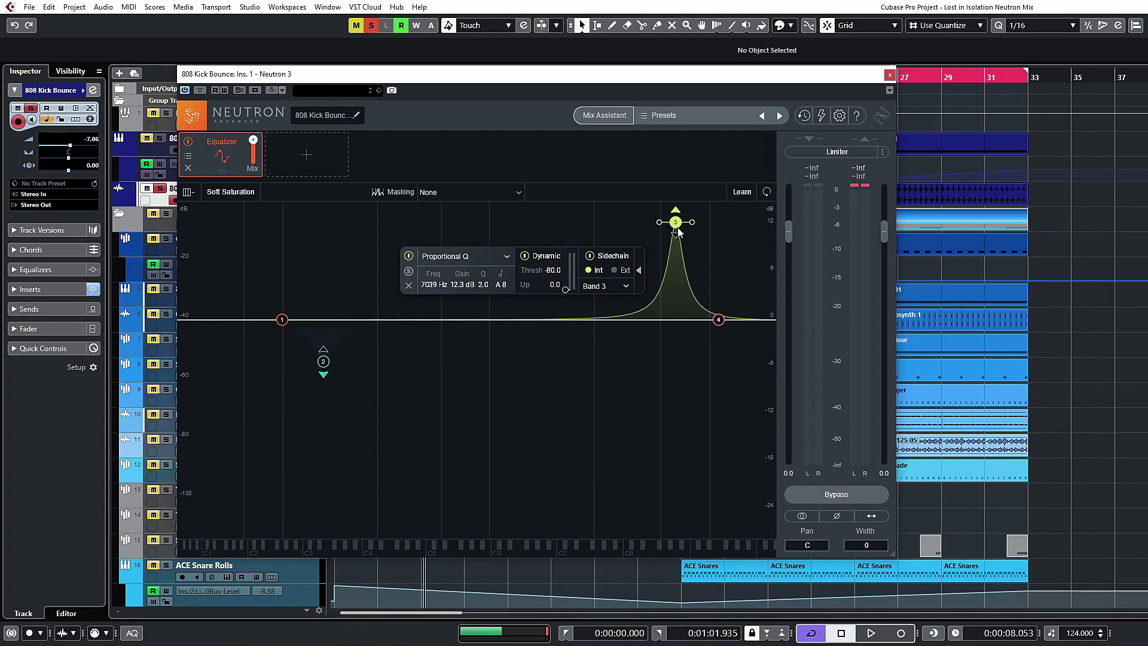
click(323, 362)
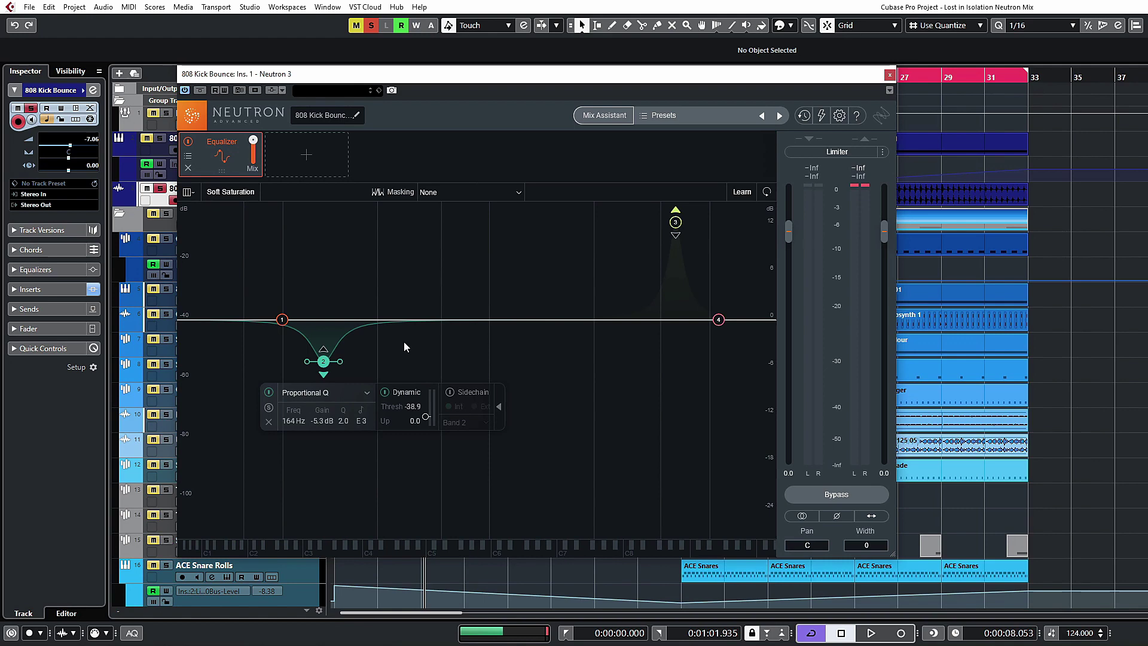
drag(323, 362, 330, 329)
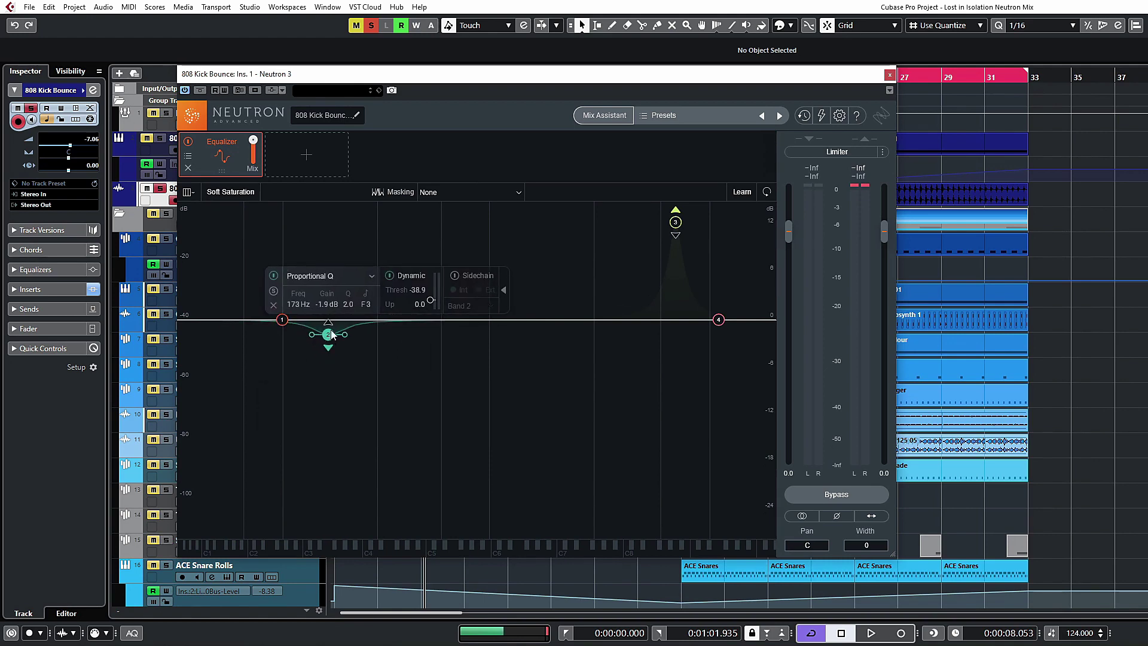
Step: Key the 7039 Hz boost's sidechain from Band 2 and audition it
click(676, 222)
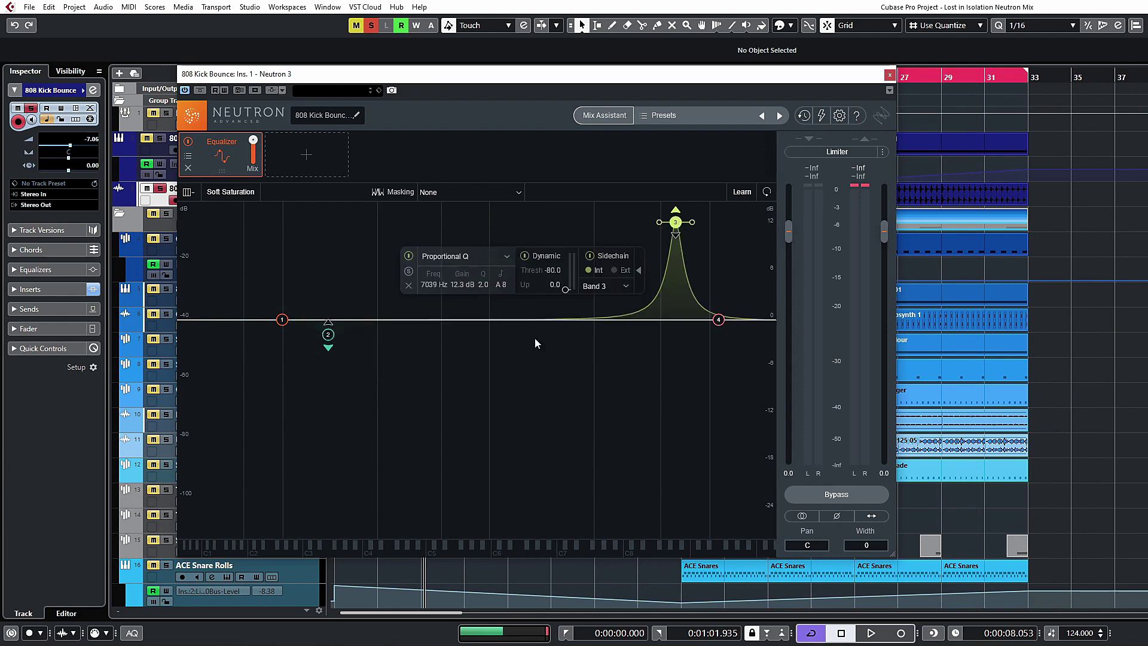
click(625, 285)
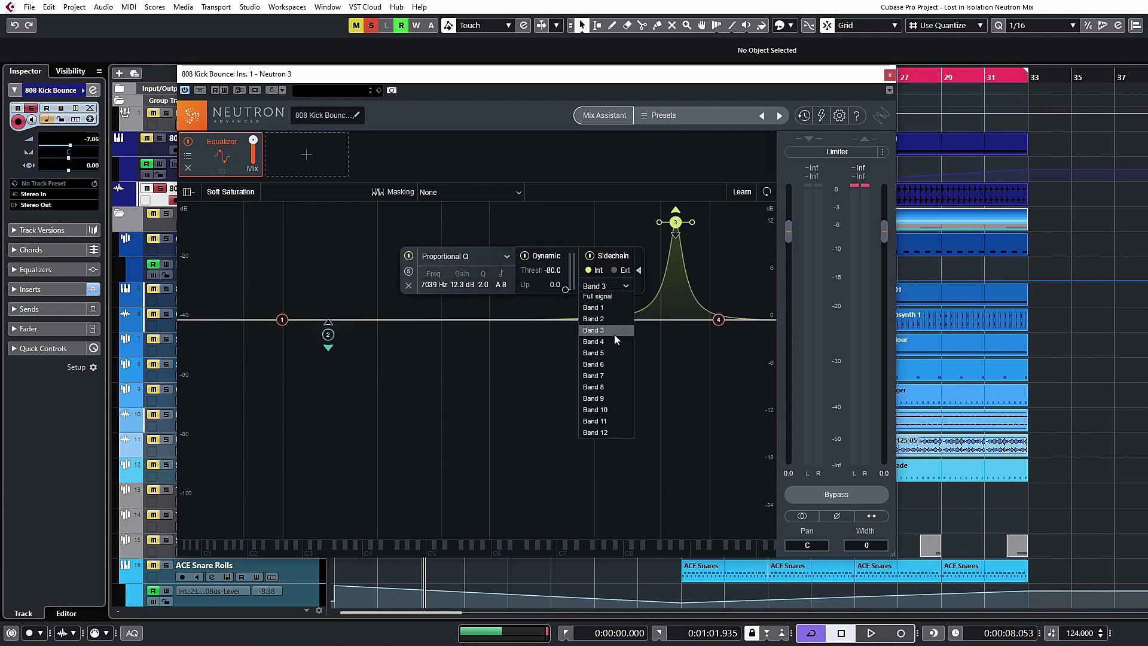
click(608, 318)
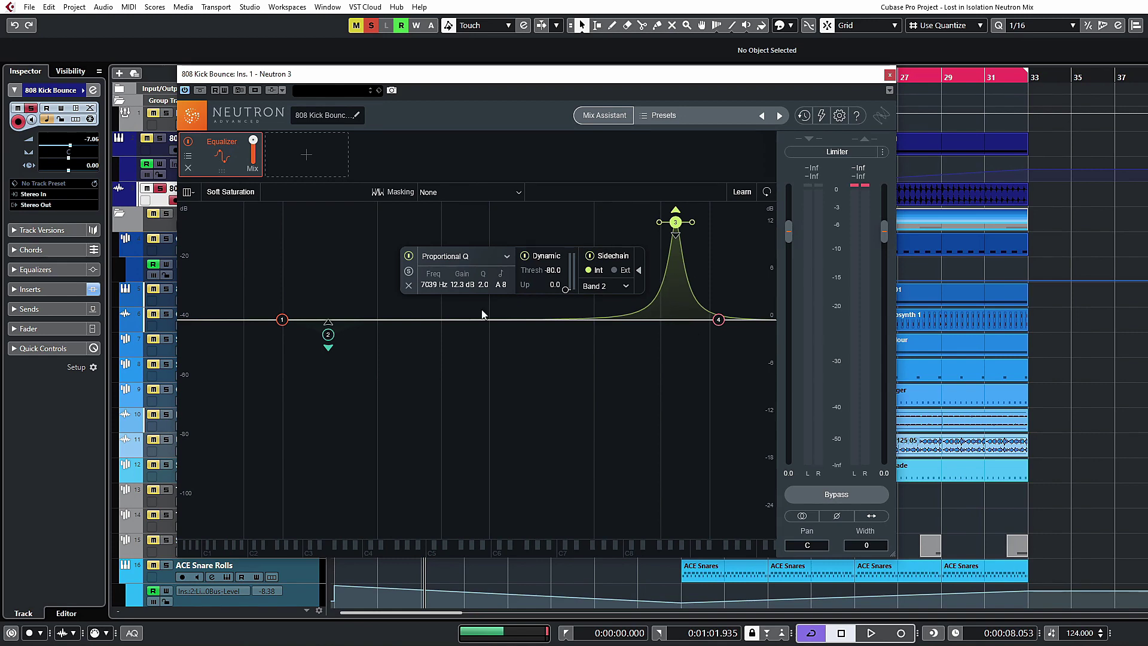
key(space)
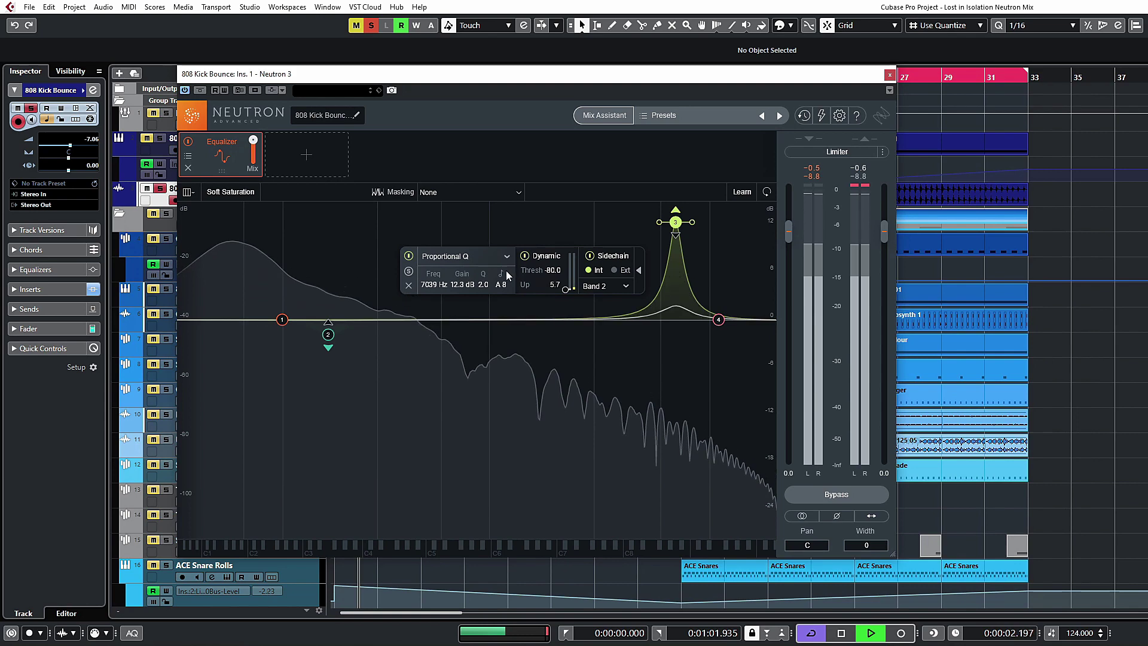
key(space)
key(space)
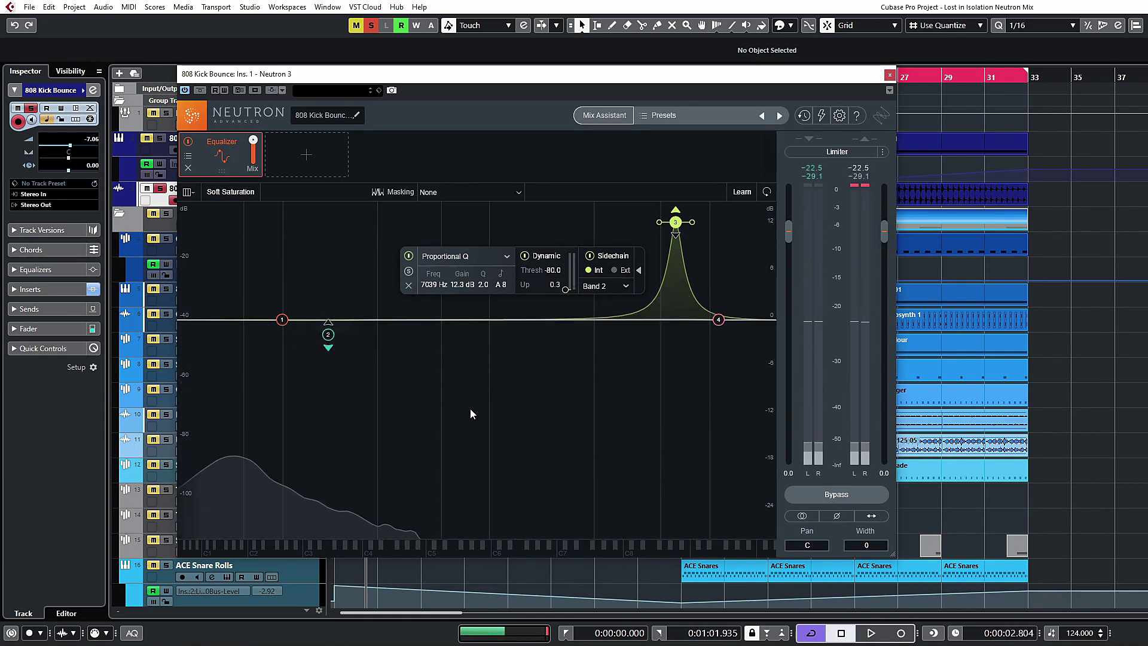
key(space)
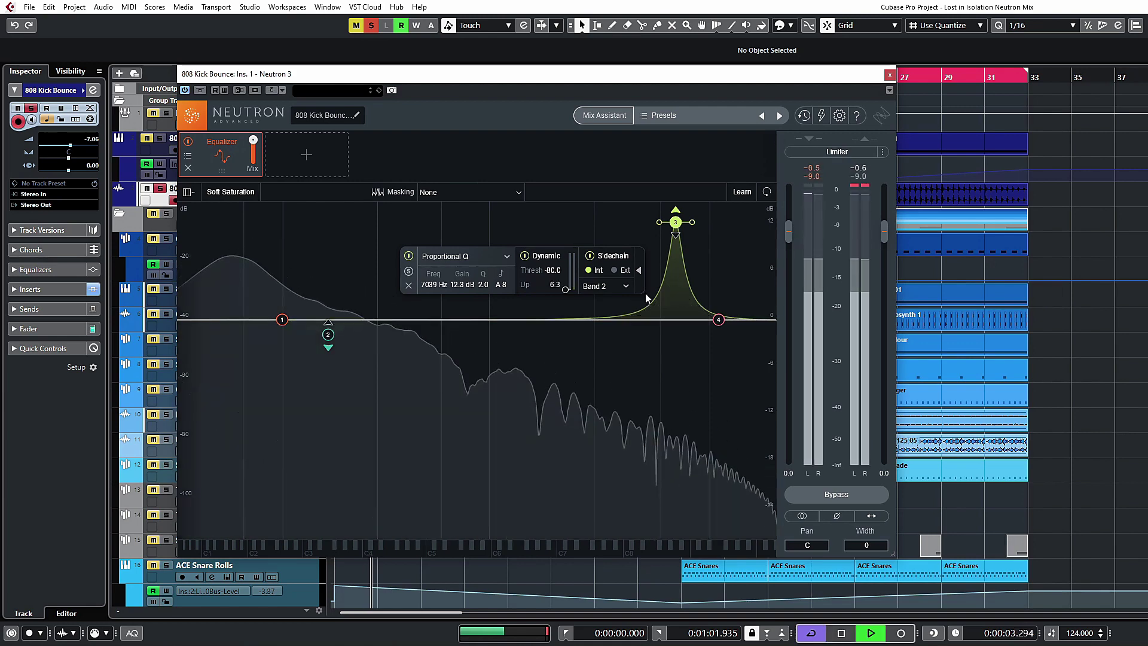
key(space)
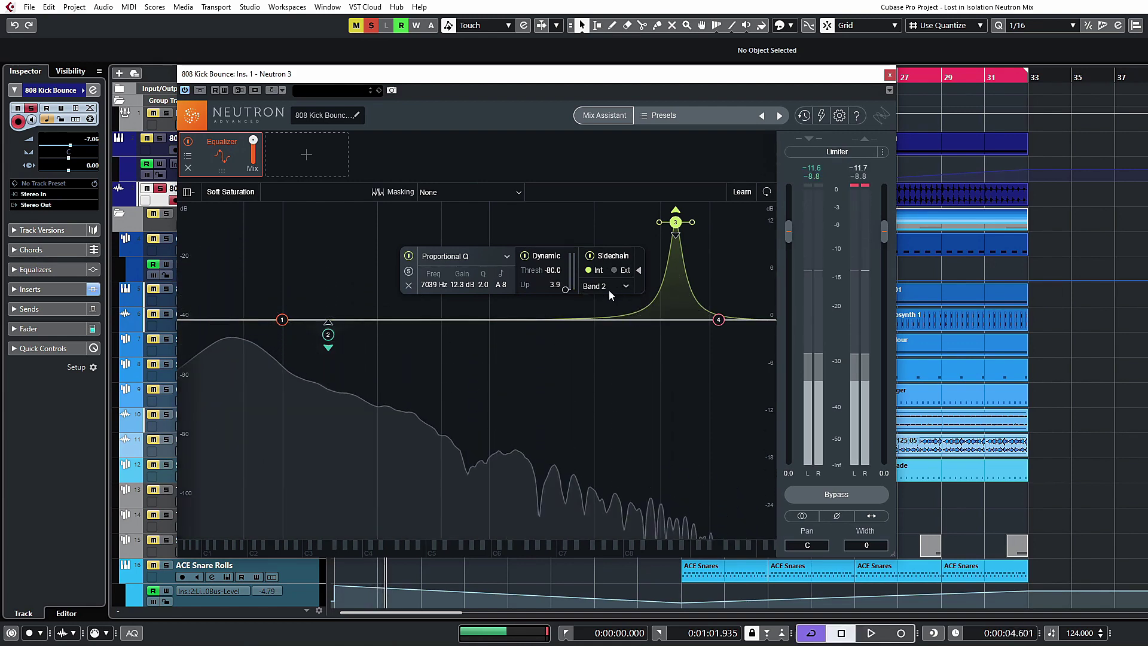
Step: Switch the sidechain key to Band 3 and audition the result
click(609, 289)
click(606, 330)
key(space)
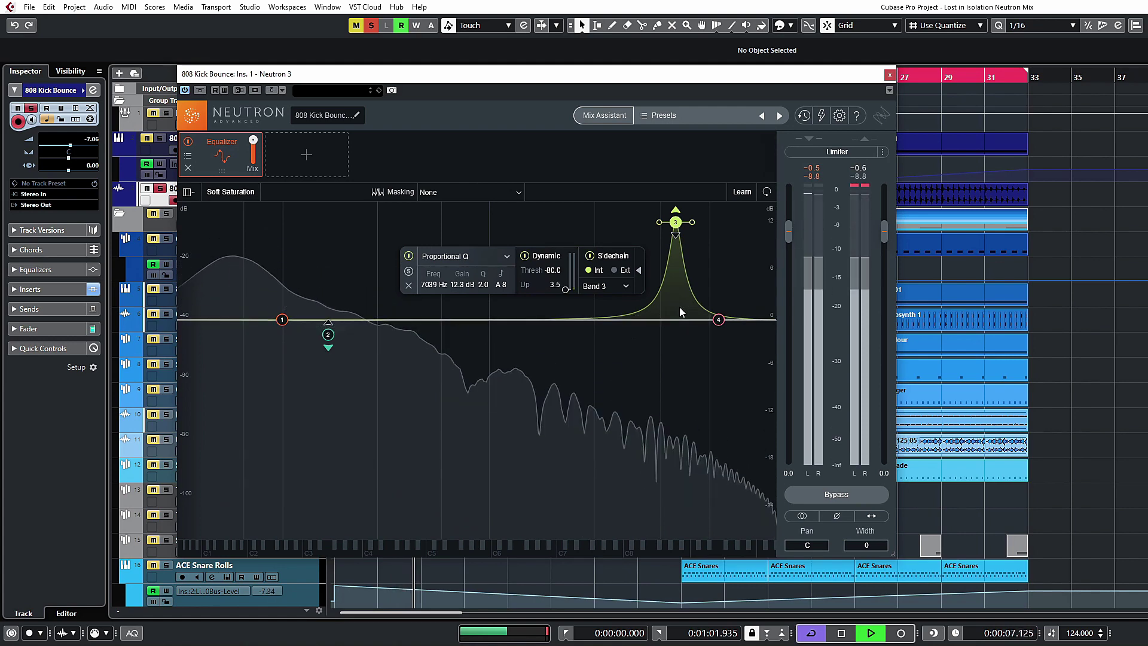
key(space)
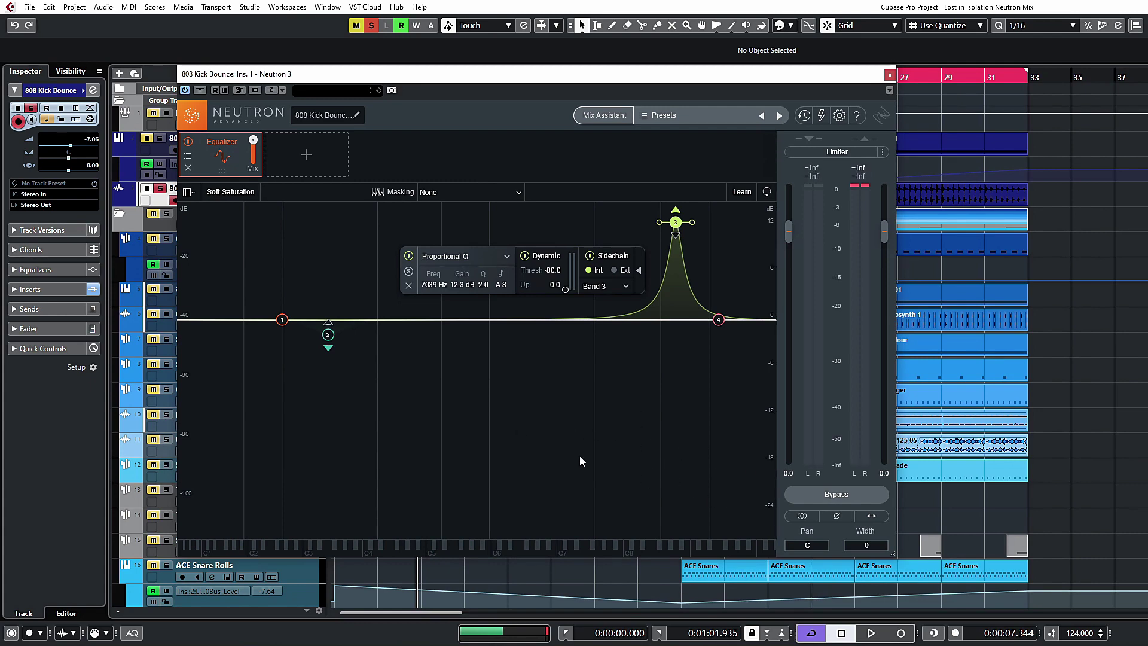
Step: Set the sidechain to Ext, activate the host side-chain input, and reset the Equalizer flat
click(615, 270)
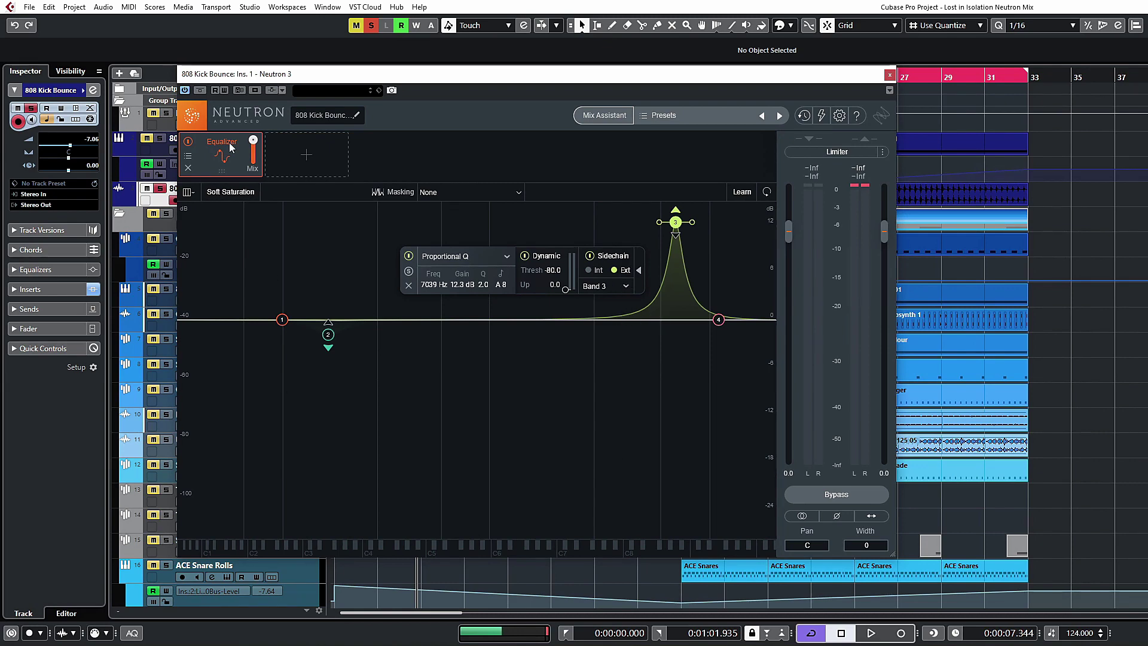
click(272, 91)
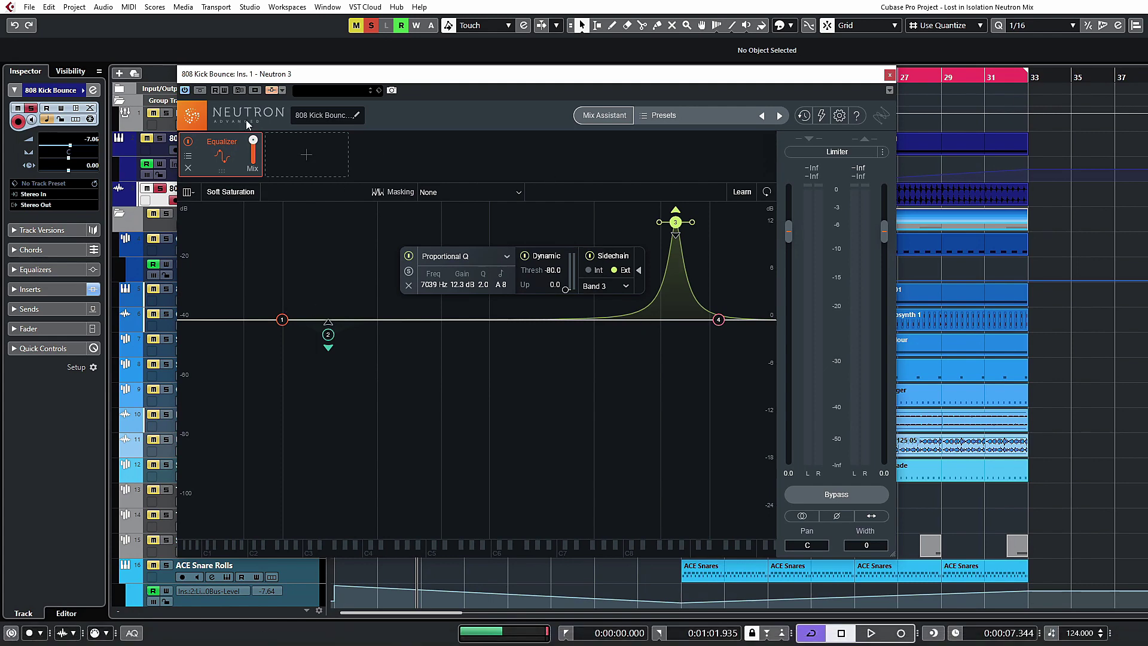
click(767, 192)
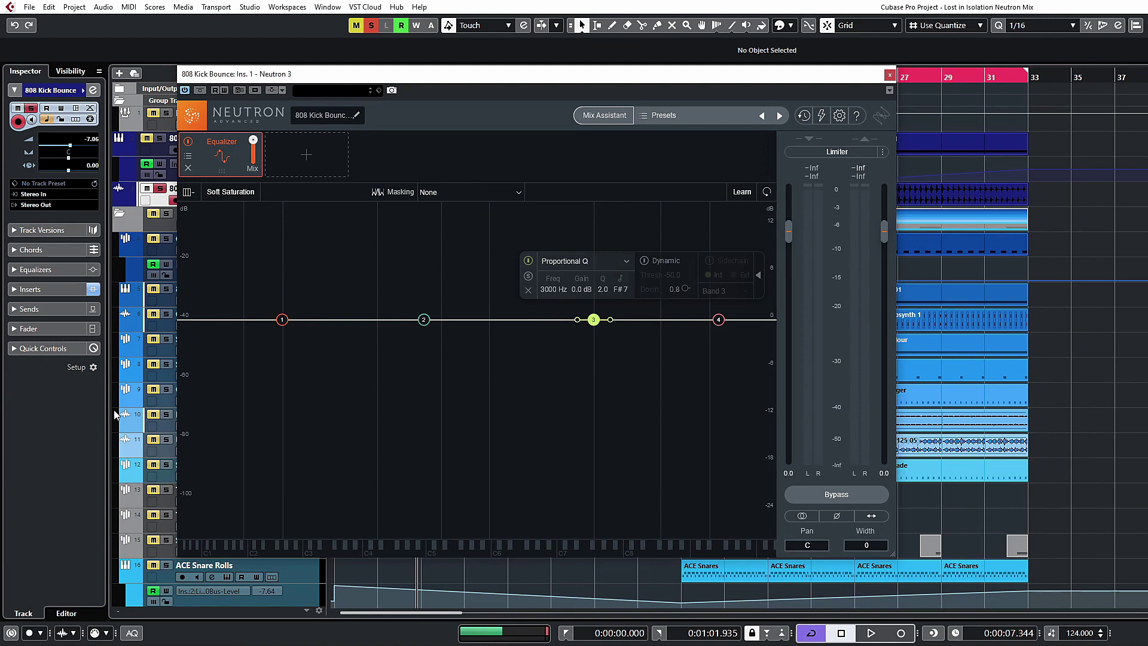
Step: Deselect band 3 by clicking empty space in the EQ display
click(486, 238)
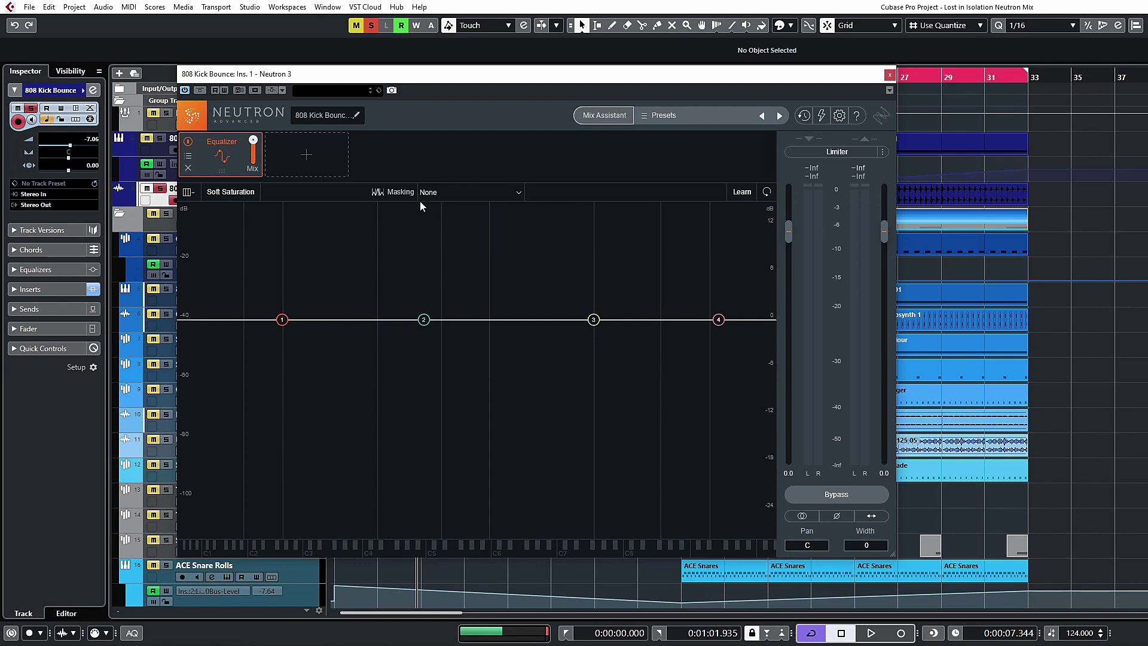
Step: Leave the Masking source at None and select the Xpander Sub track in Cubase
click(438, 192)
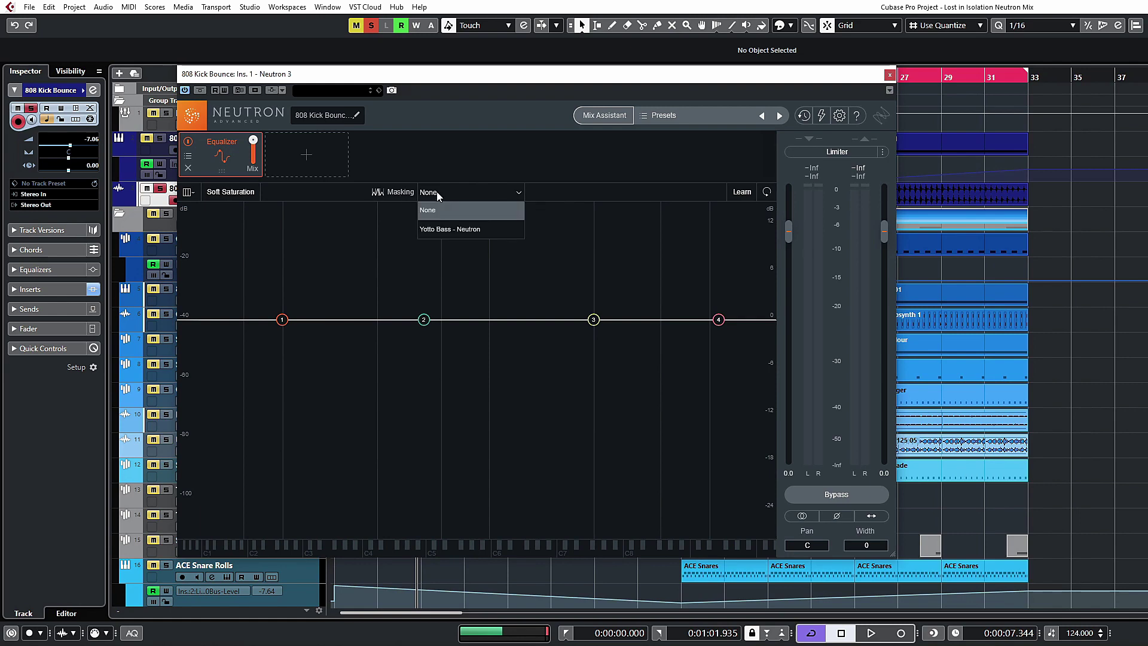
click(449, 230)
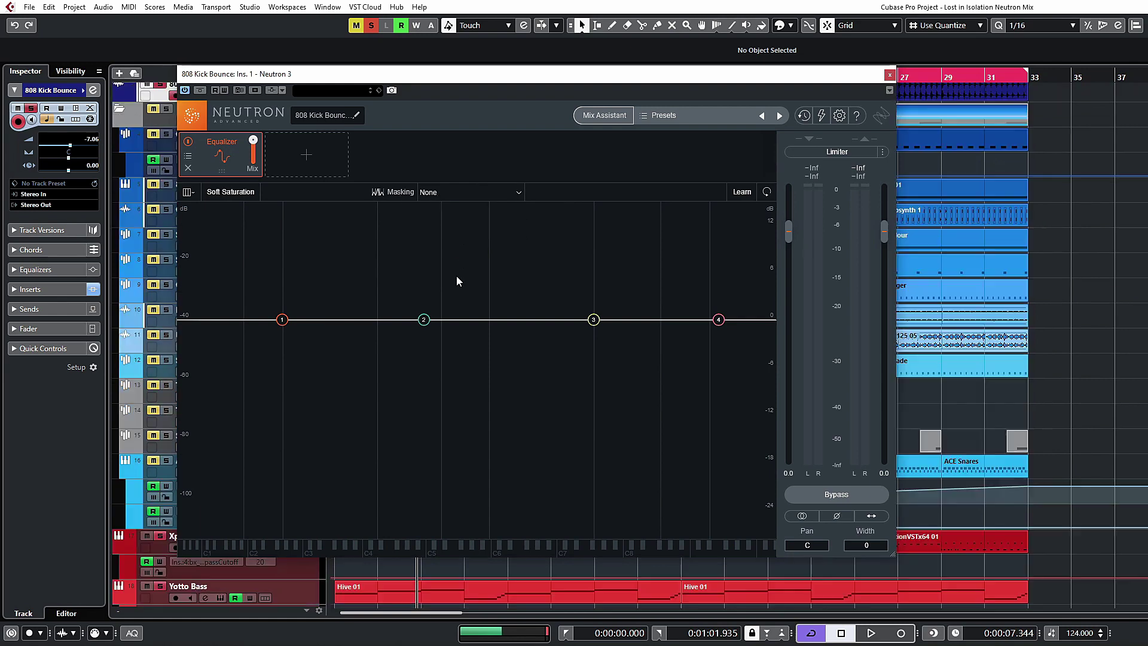
click(308, 595)
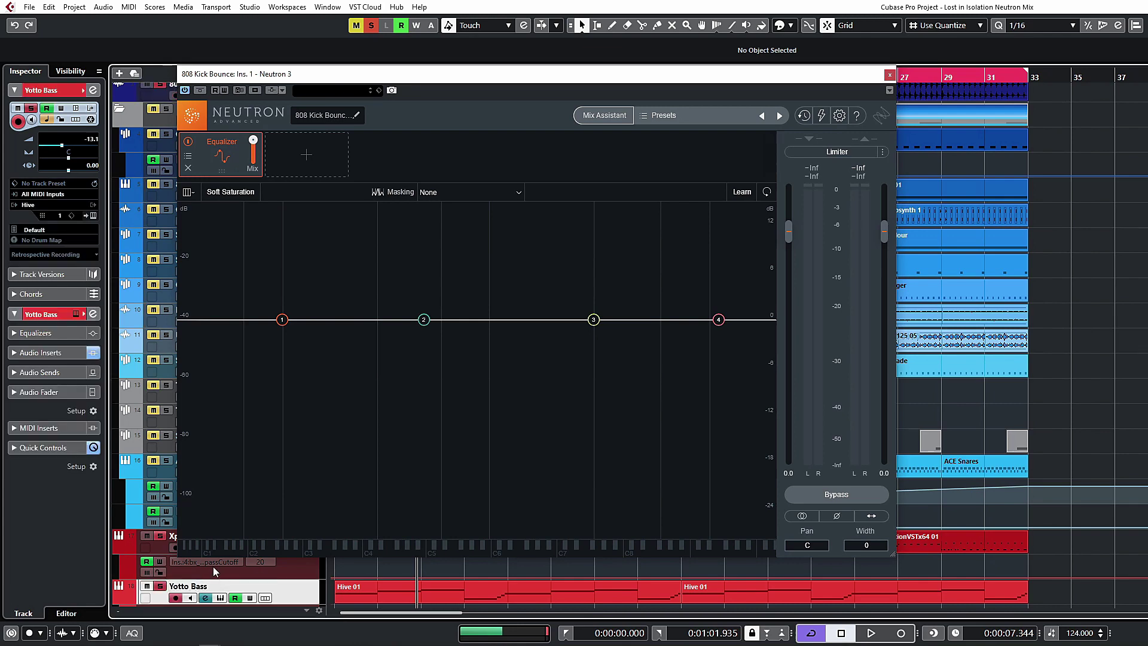
click(161, 546)
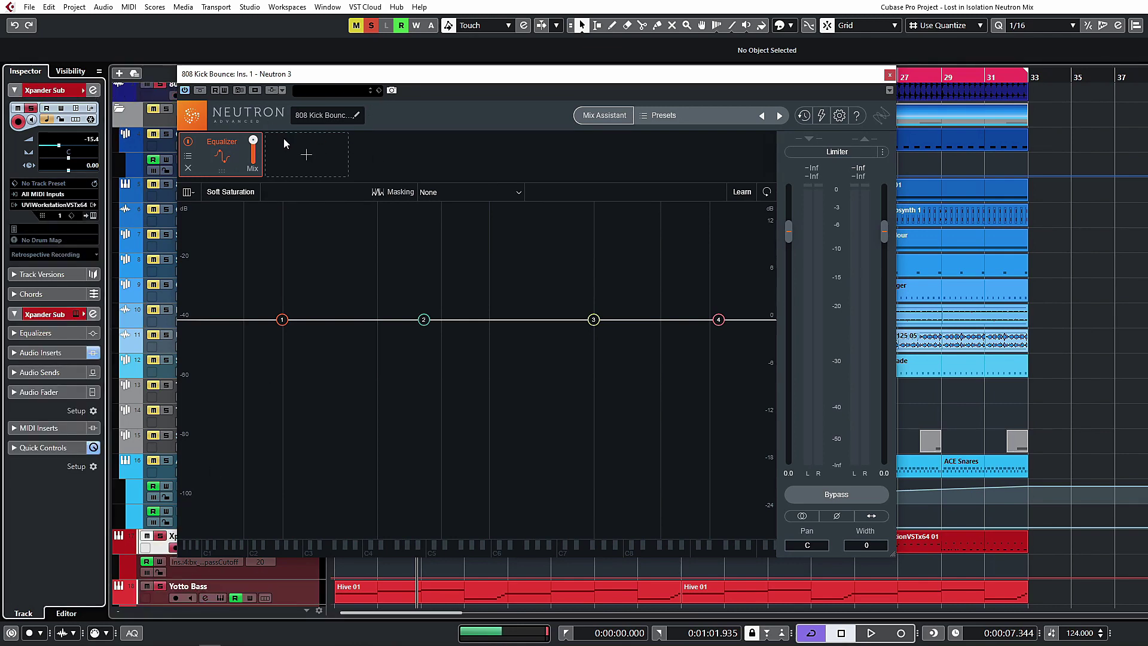
Step: Insert Neutron 3 in an empty insert slot of the Xpander Sub channel, then close its window
click(94, 91)
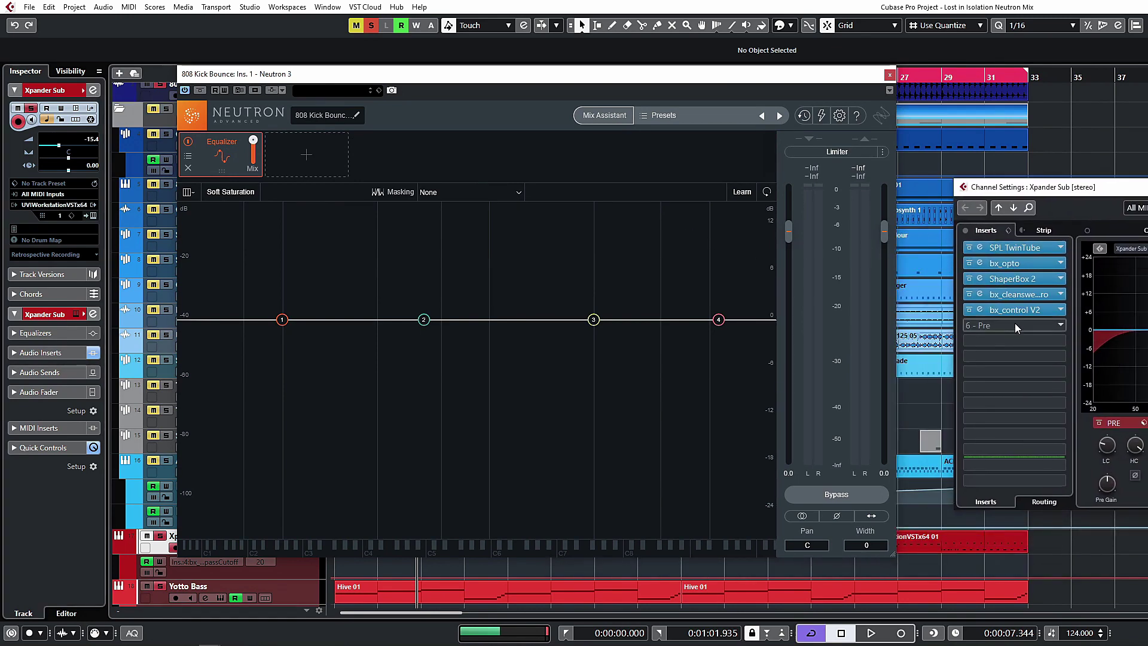
click(1014, 323)
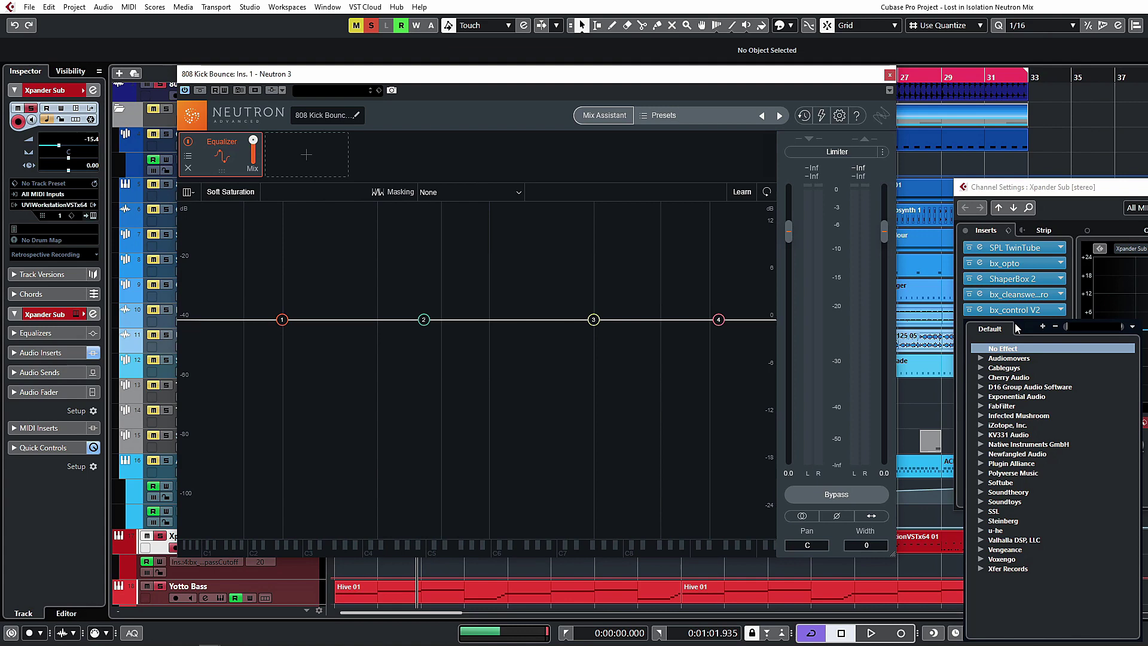
text(n Ne)
text(utron)
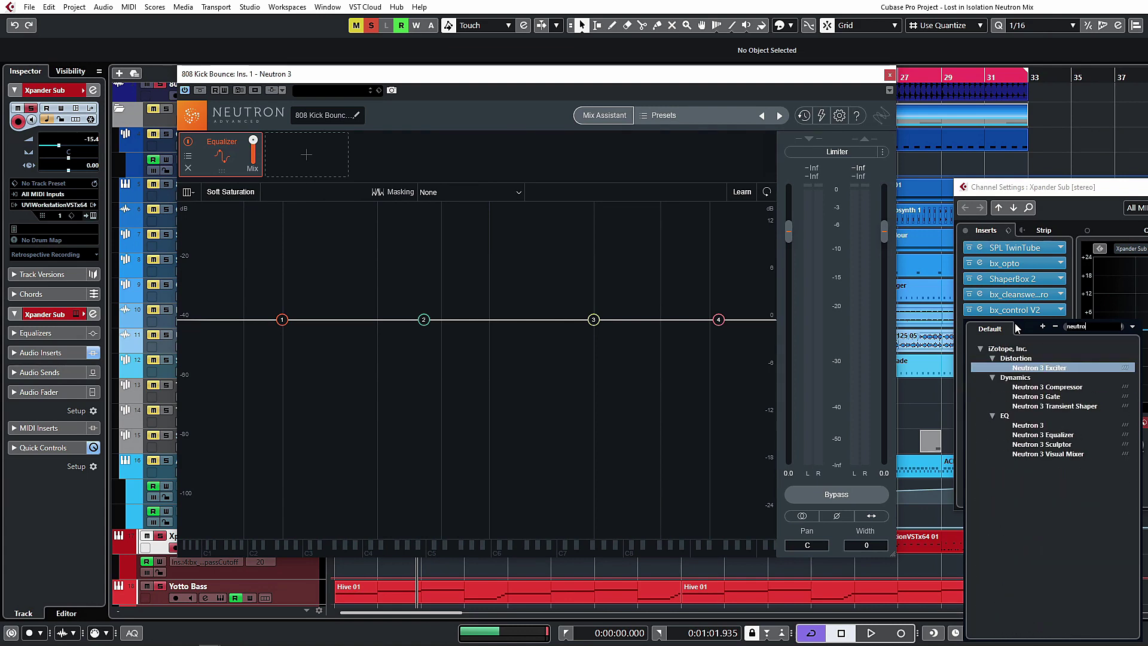
double_click(1027, 425)
drag(1128, 135, 766, 165)
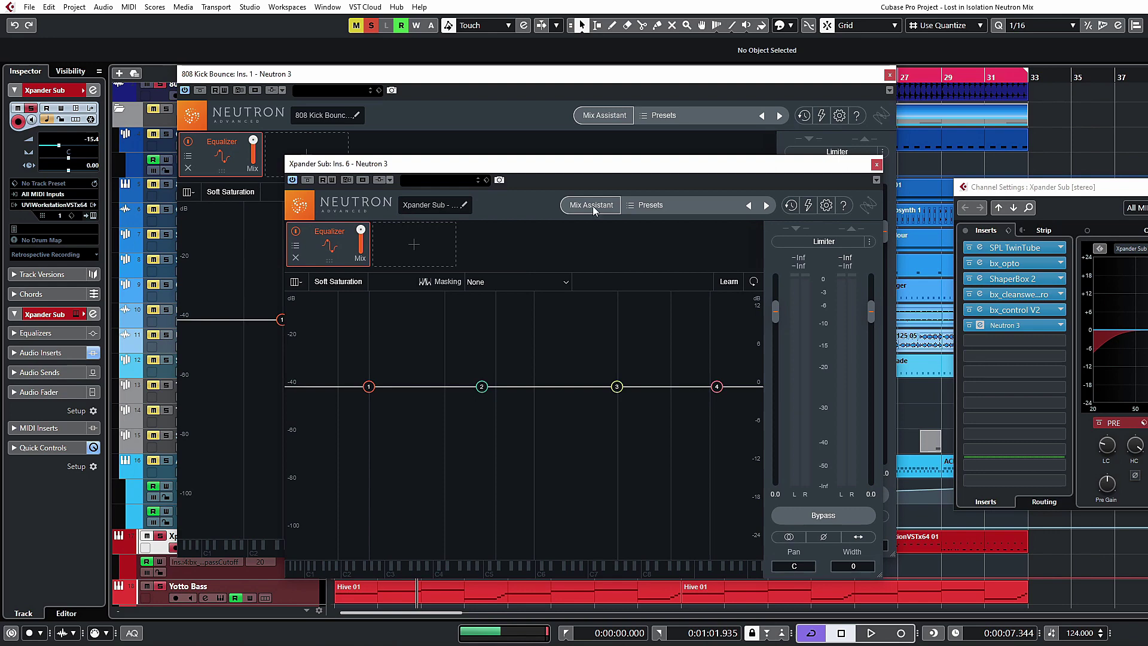
click(877, 164)
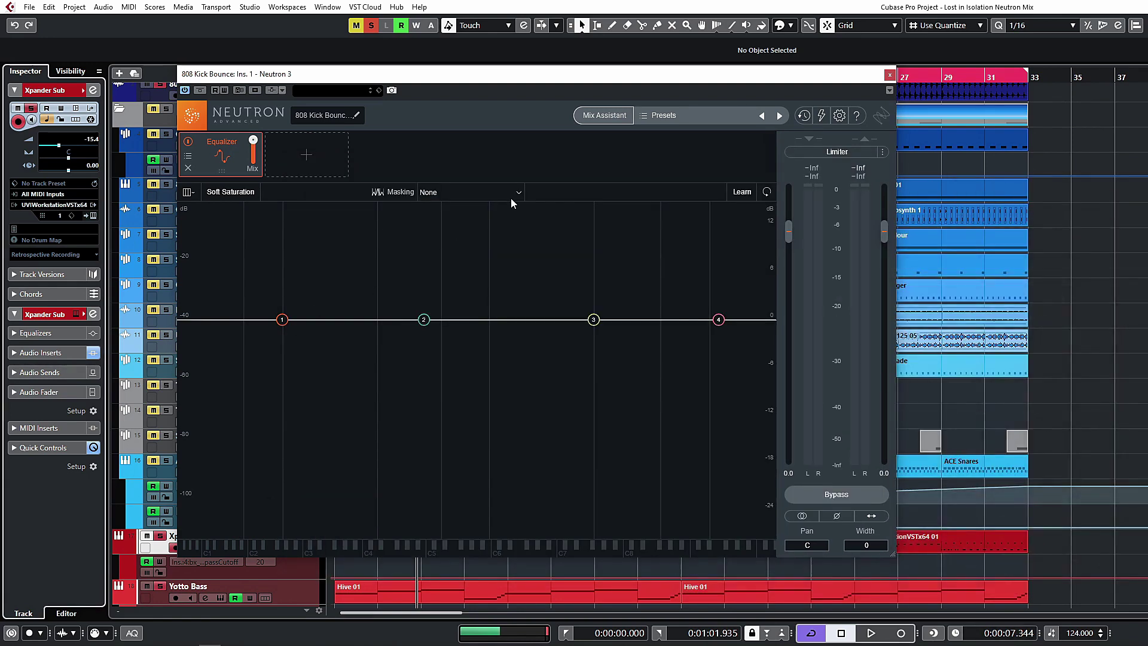
Step: Set Masking to 'Xpander Sub - Neutron' and play the song repeatedly to flag masking zones
click(511, 193)
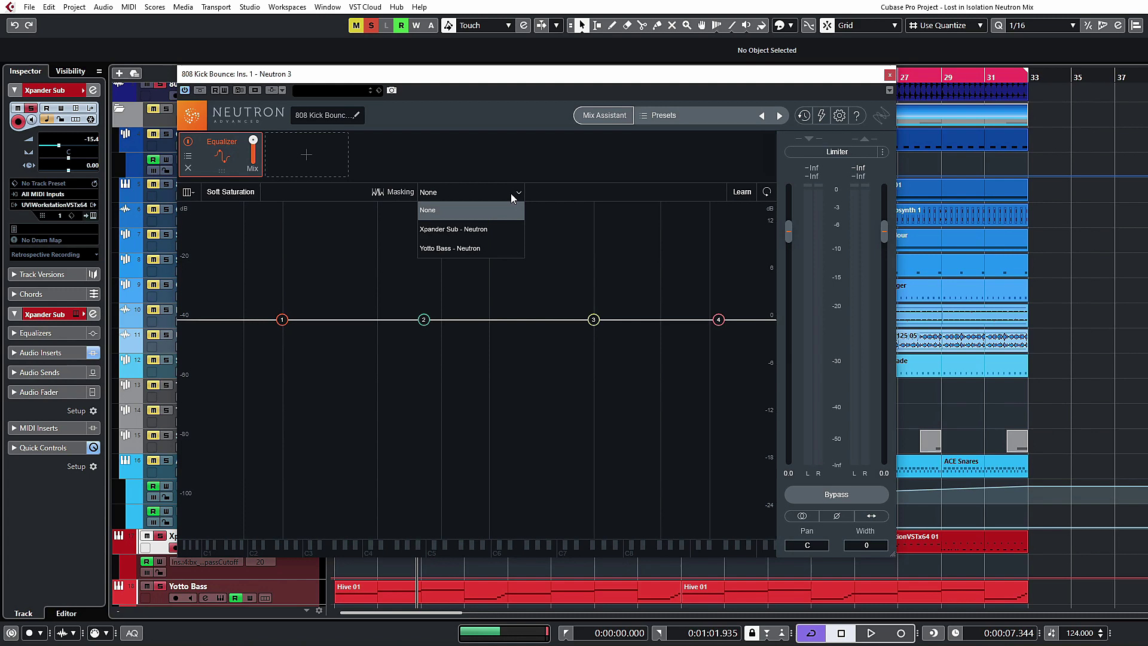
click(494, 238)
key(space)
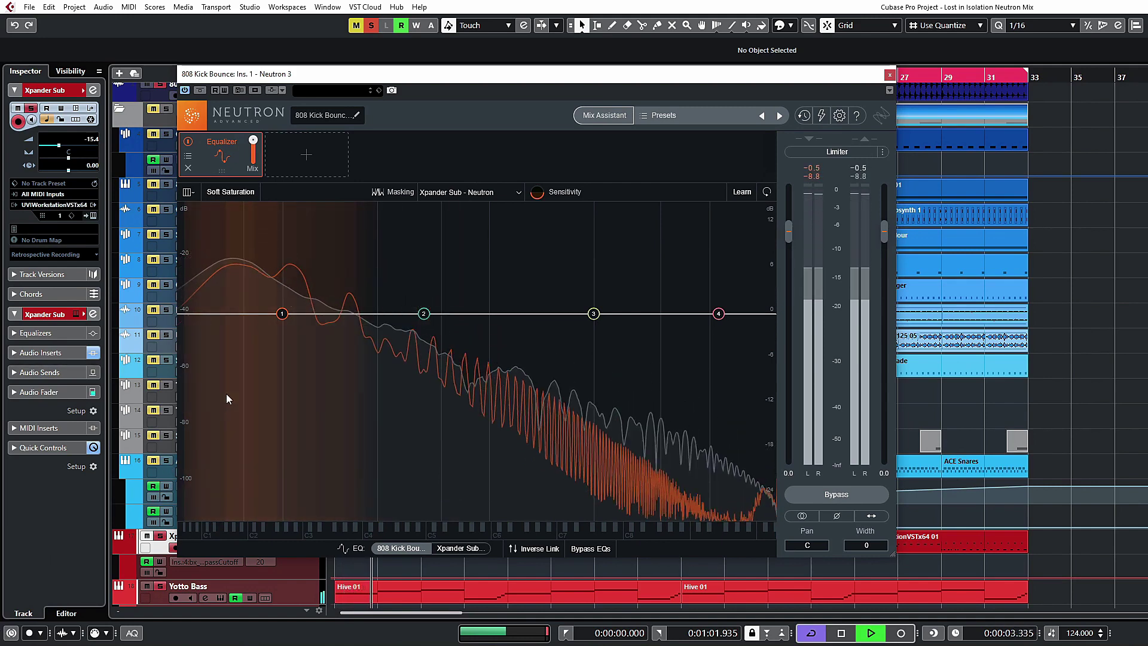
key(space)
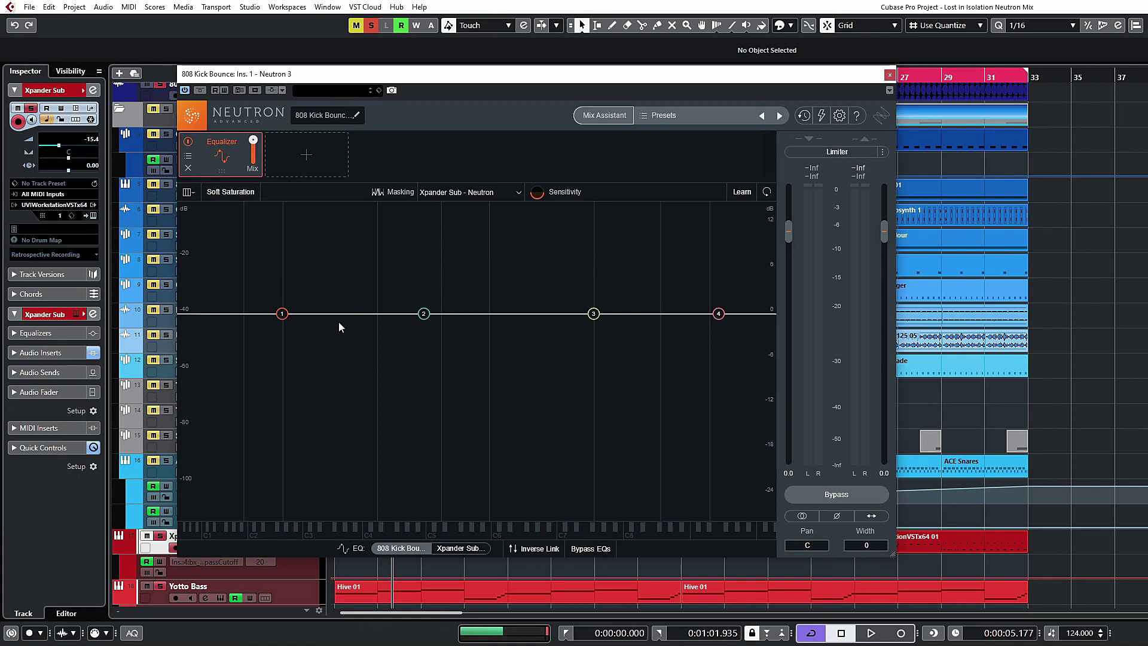
key(Home)
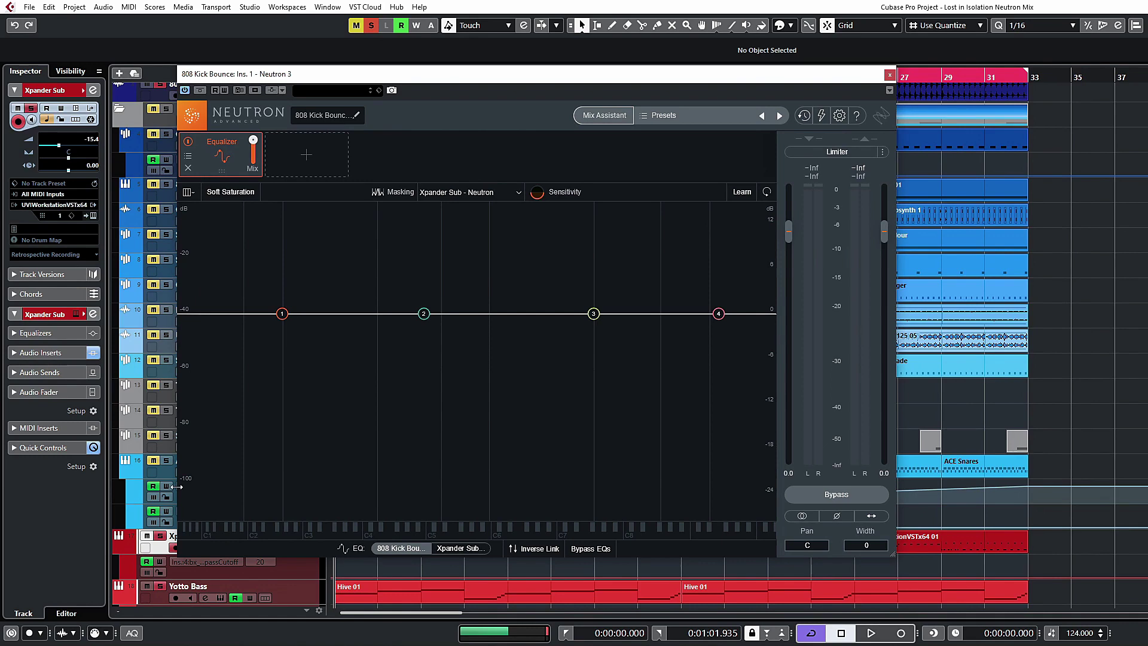
key(space)
key(Home)
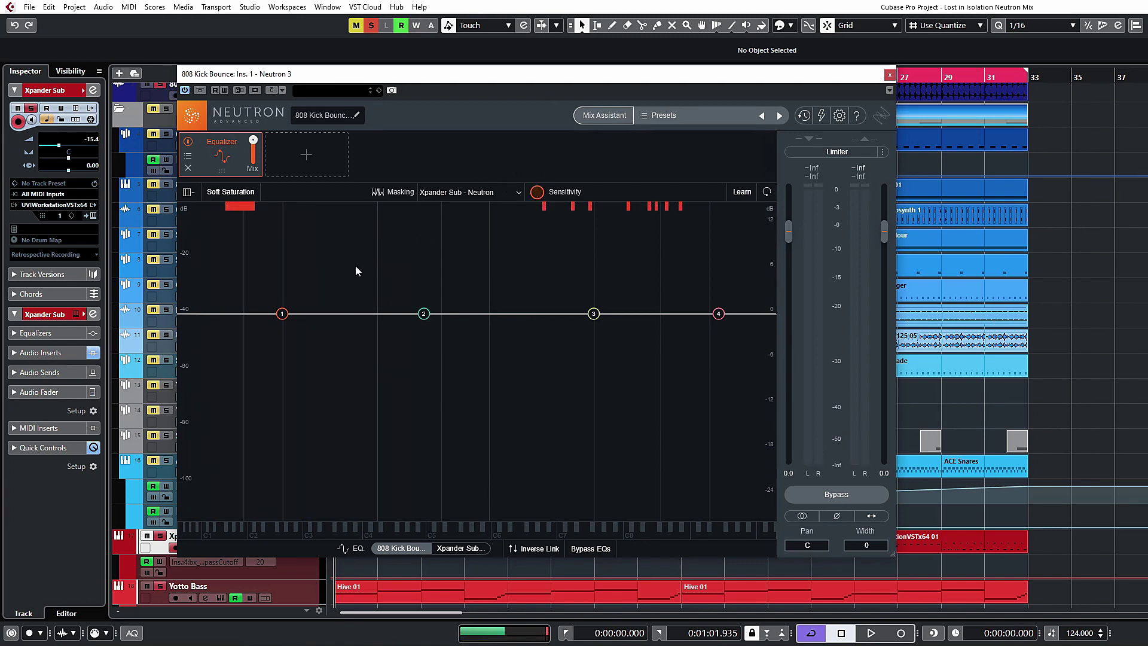
key(space)
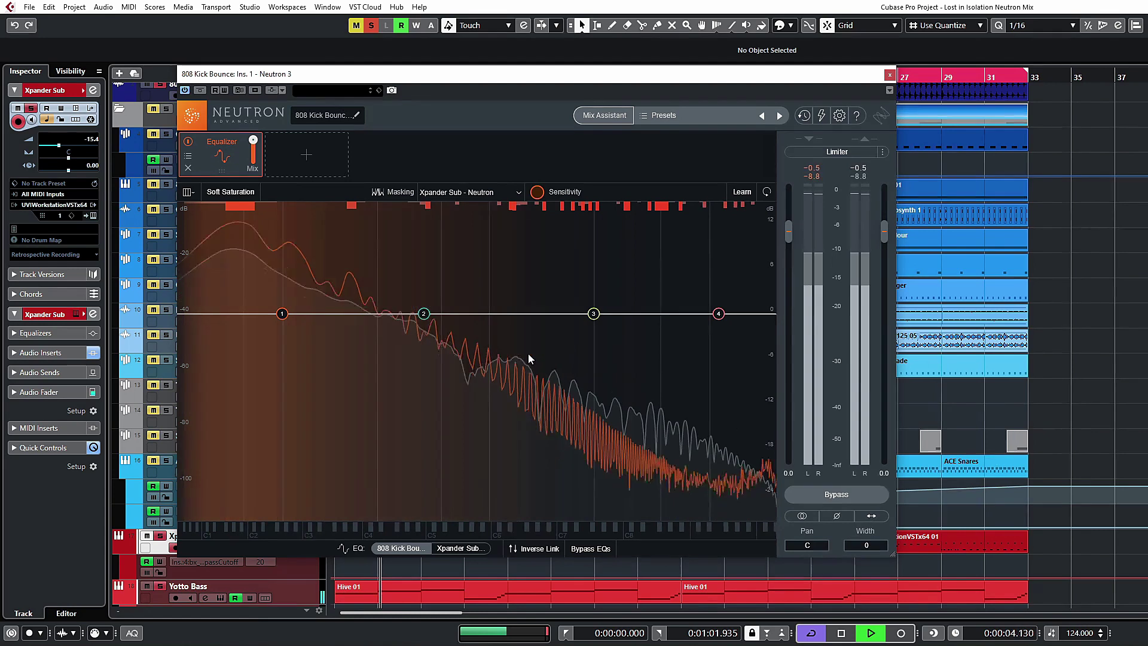
key(space)
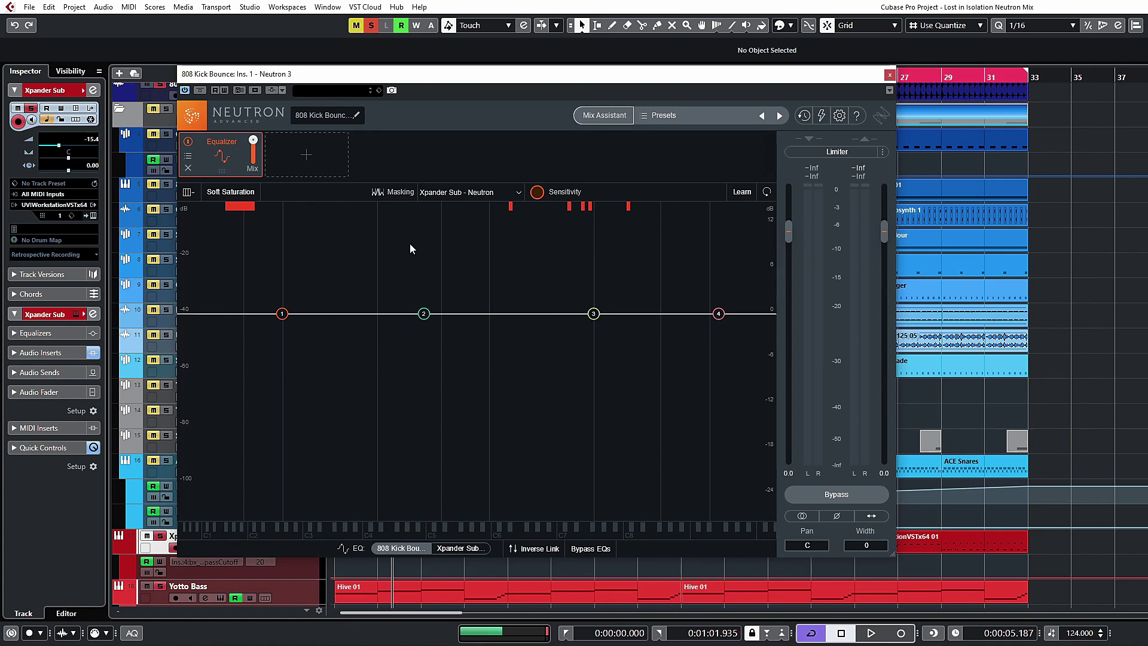
key(space)
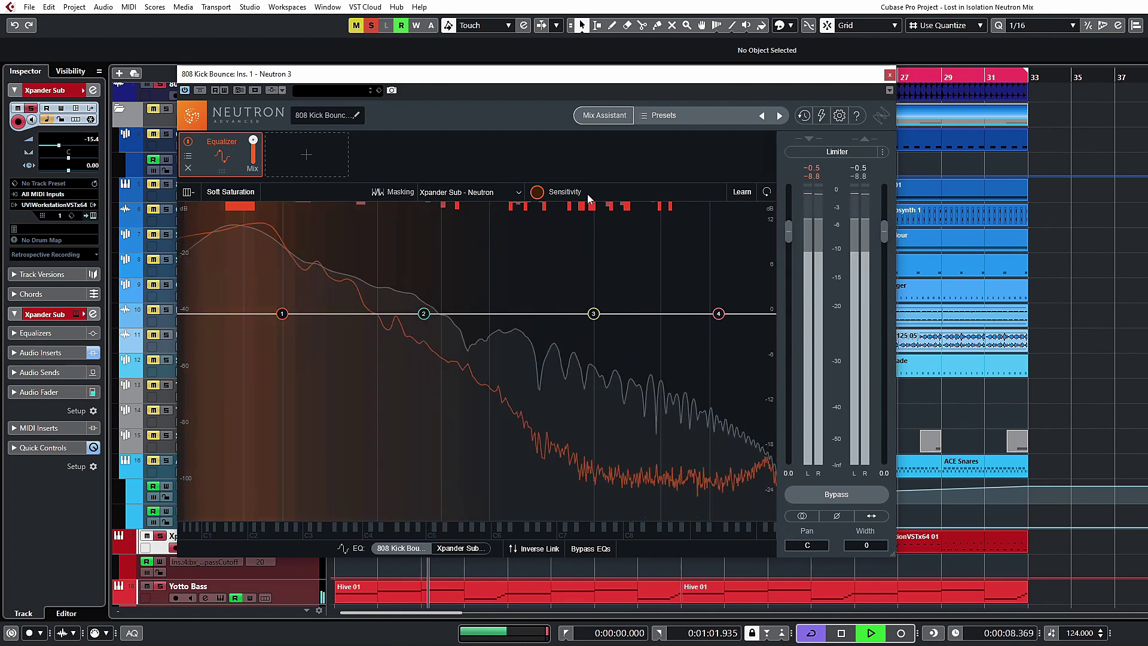
key(space)
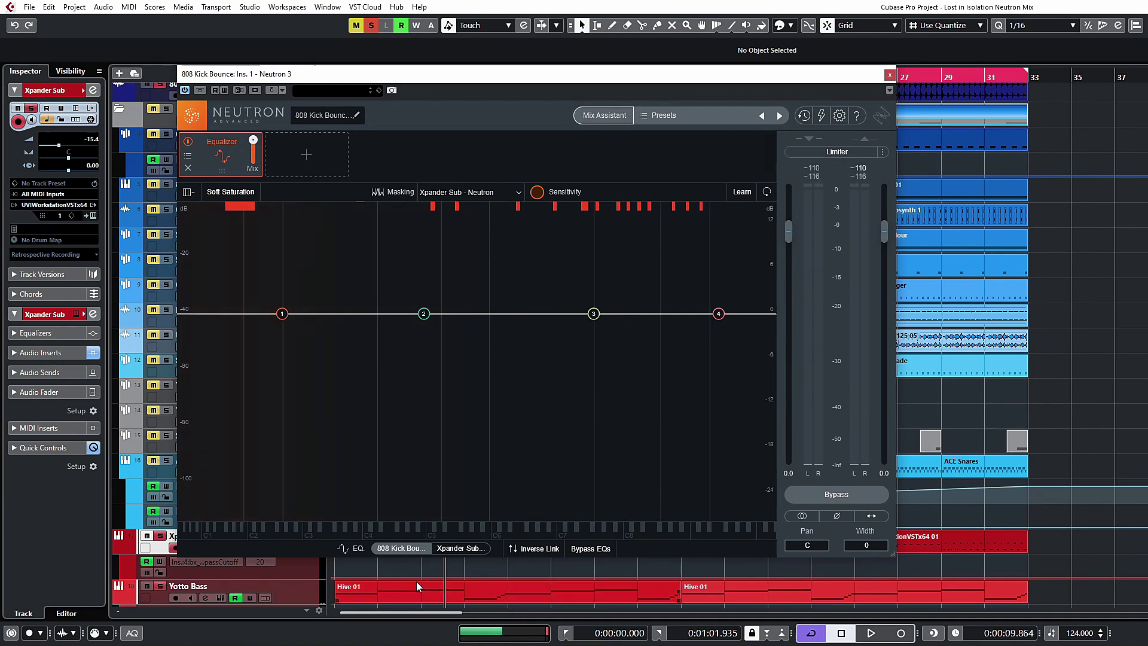
Step: On the Xpander Sub's EQ, pull band 3 into a wide cut and band 4 into a high cut
click(458, 553)
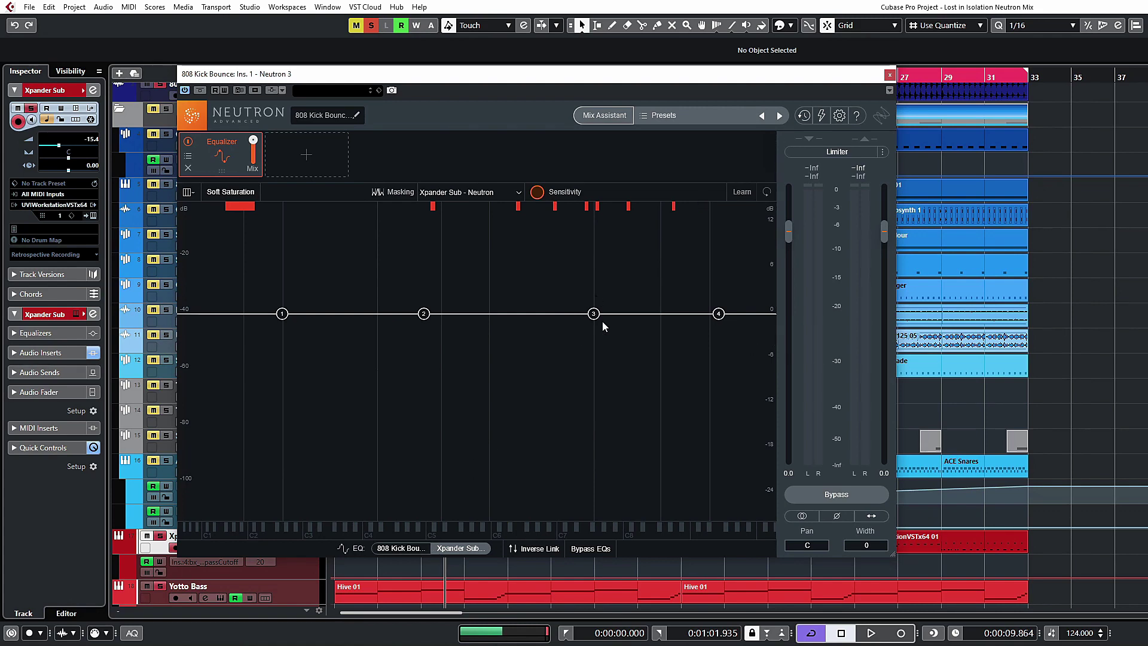
mouse_move(593, 313)
mouse_down()
mouse_move(584, 352)
mouse_move(605, 355)
mouse_move(588, 367)
mouse_move(592, 380)
mouse_move(592, 320)
mouse_up()
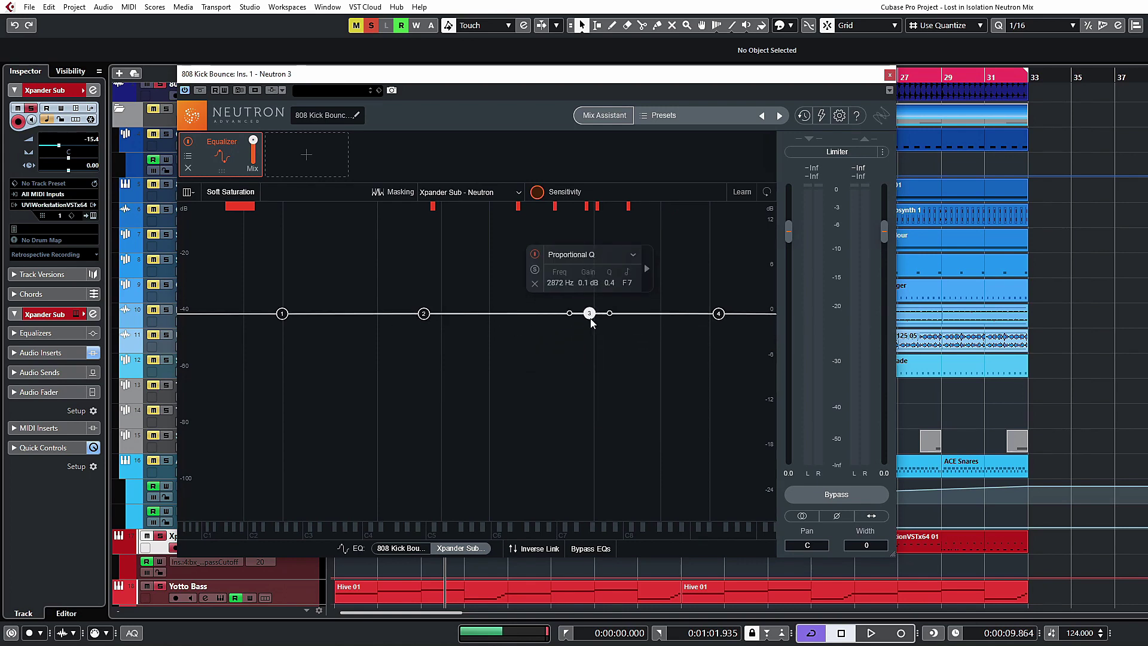
drag(718, 313, 692, 351)
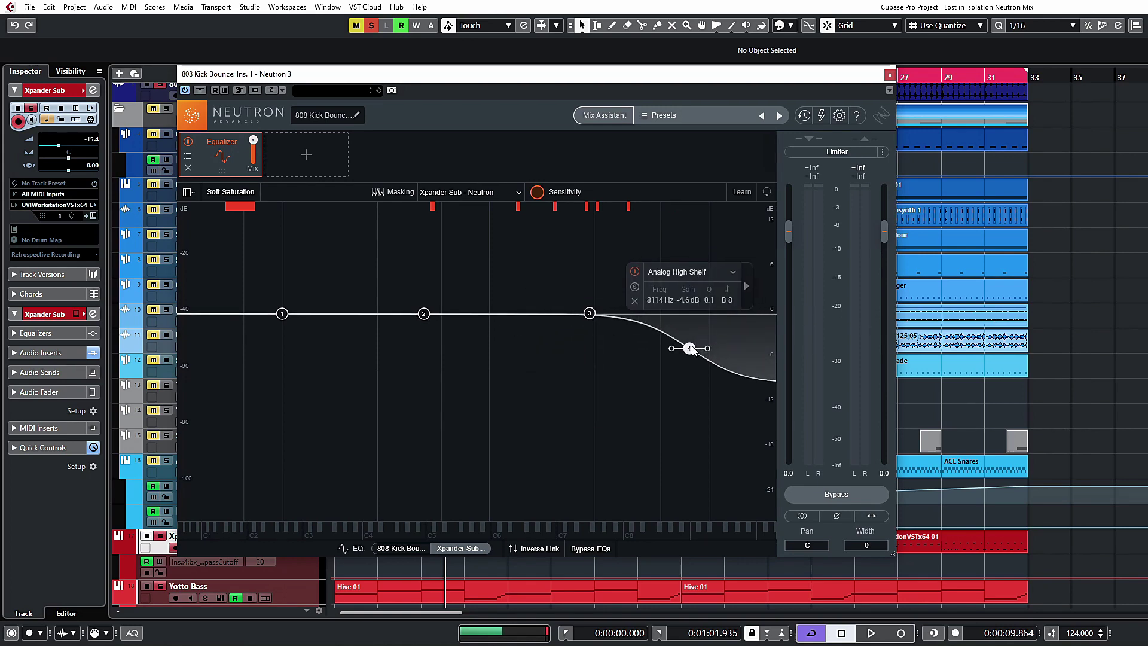
Step: Make band 4 a Flat Lowpass at about 1107 Hz with a 12 dB/oct slope and audition it
click(733, 272)
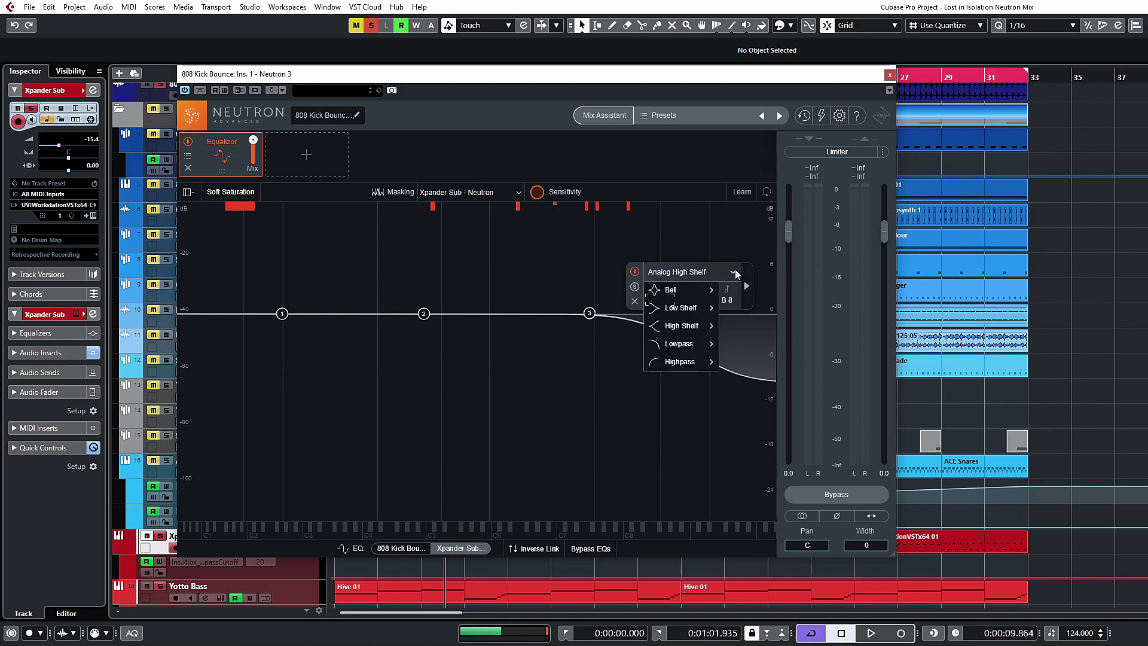
click(672, 346)
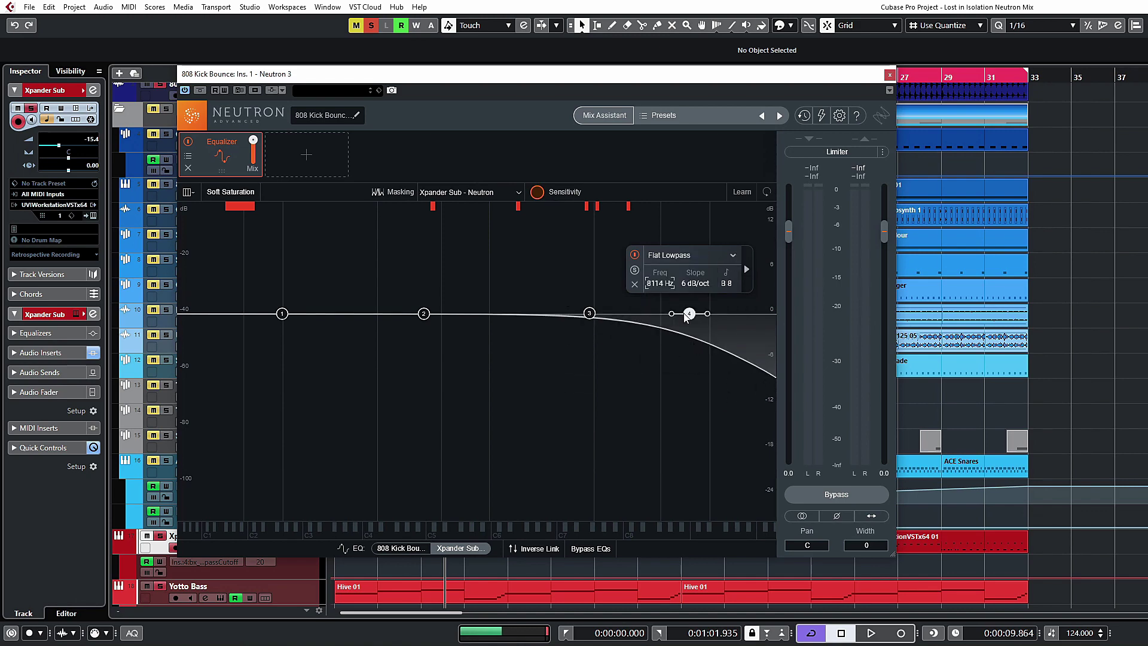
drag(686, 340, 590, 364)
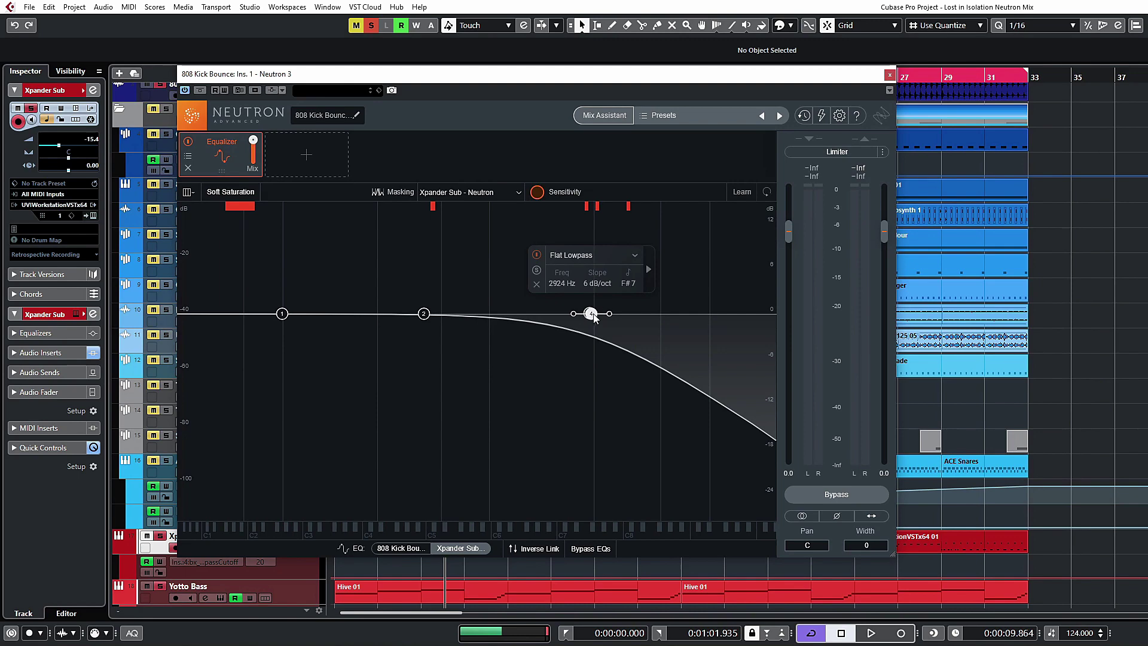
drag(609, 314, 499, 319)
key(space)
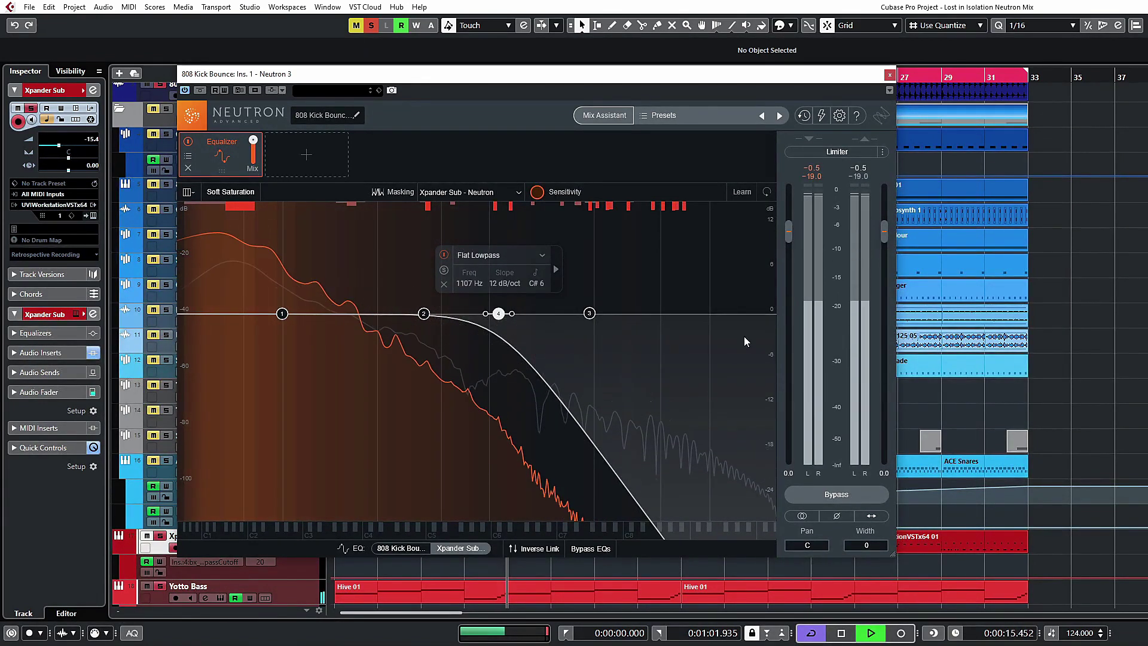
click(414, 548)
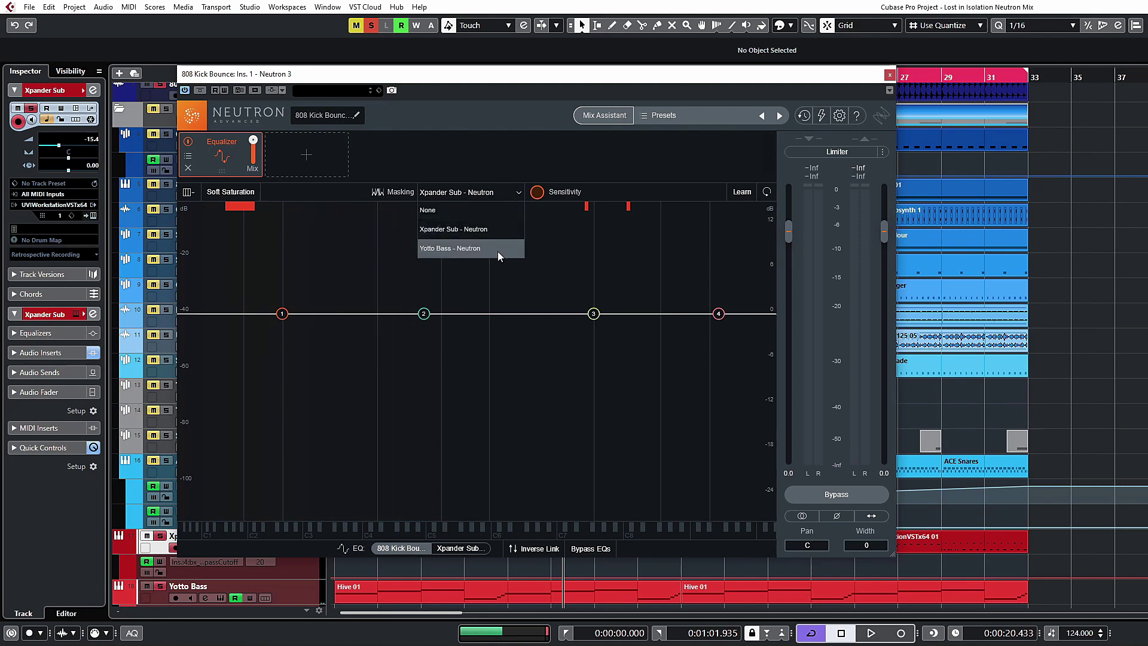
Step: Set the Masking target to Yotto Bass - Neutron and audition the kick against the bass, inspecting band 2
click(498, 251)
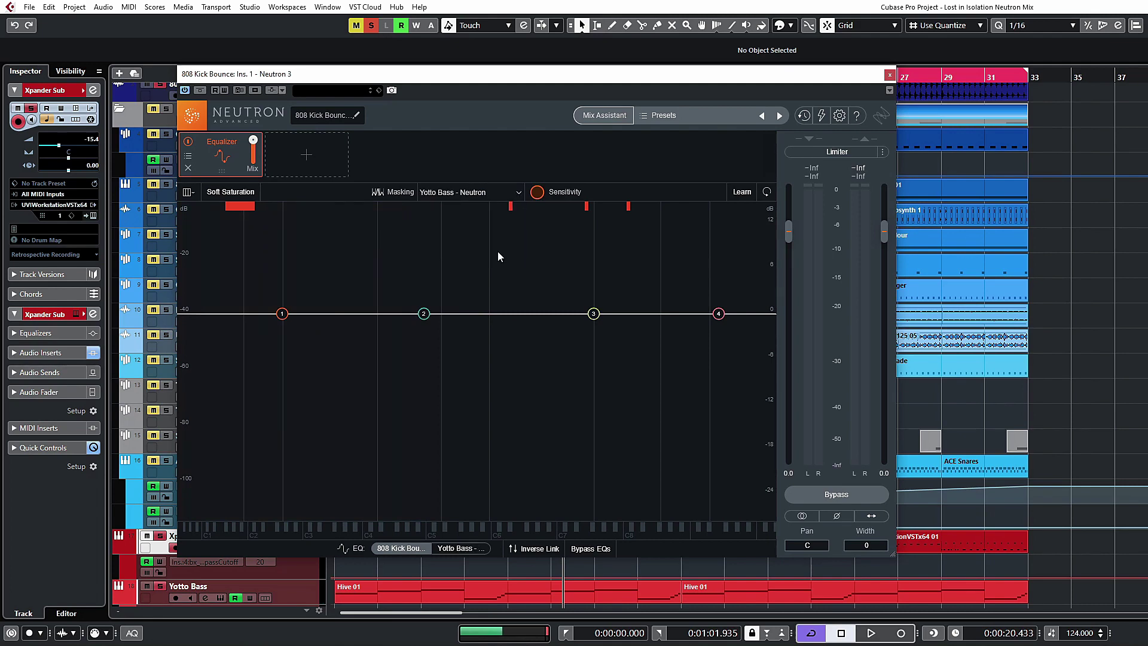
key(space)
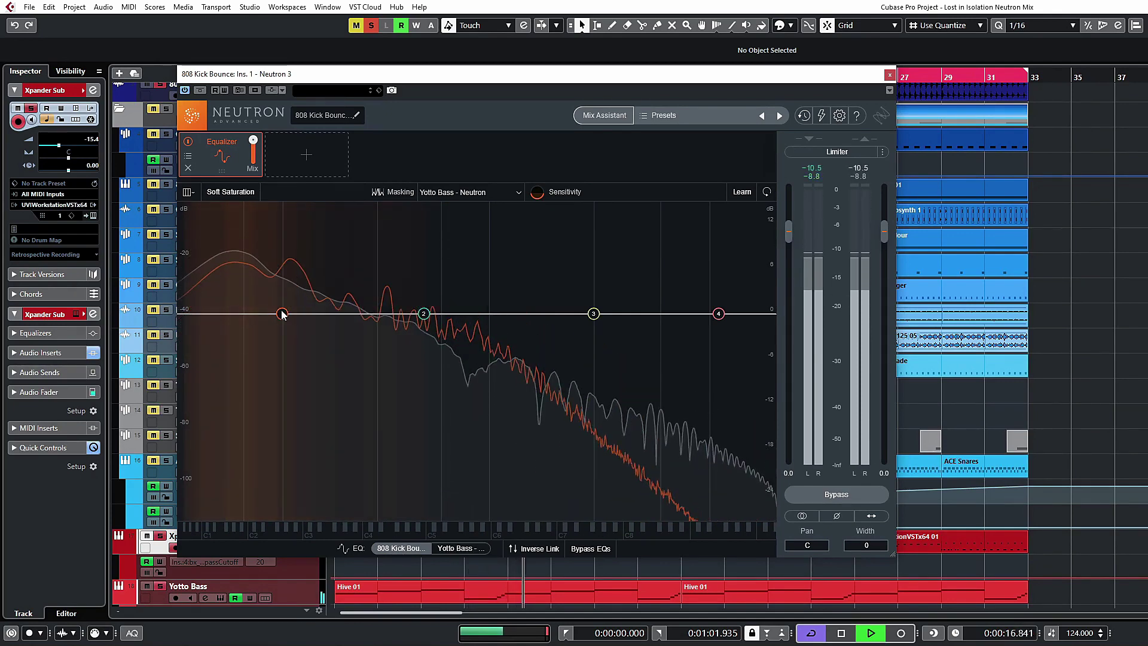
key(space)
key(space)
key(space)
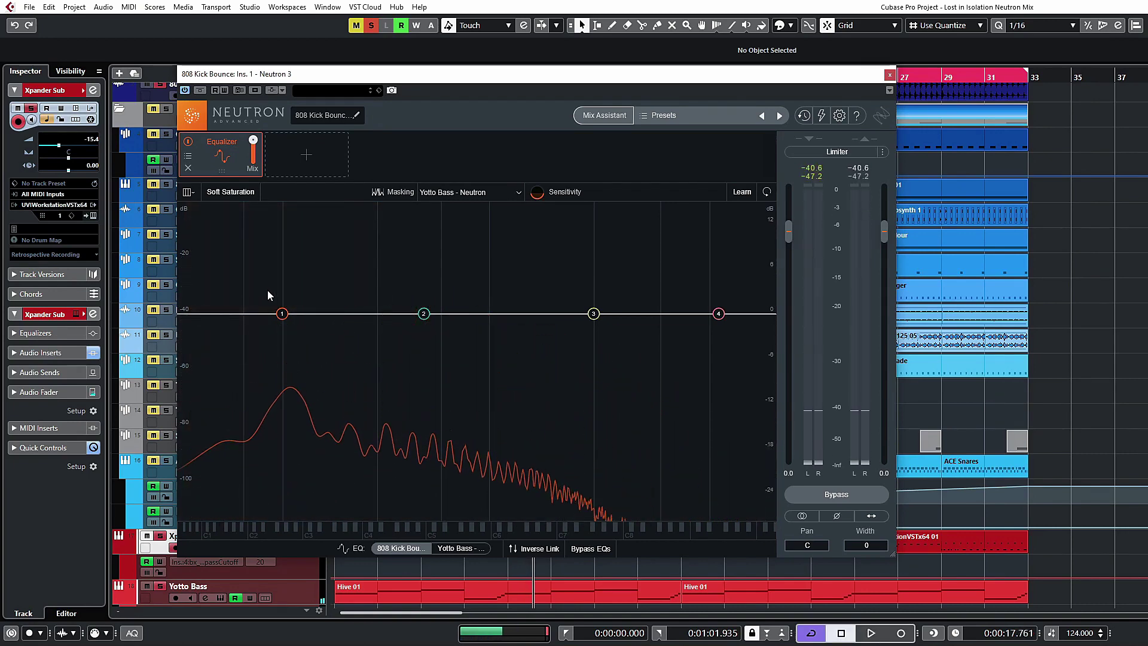
key(space)
key(space)
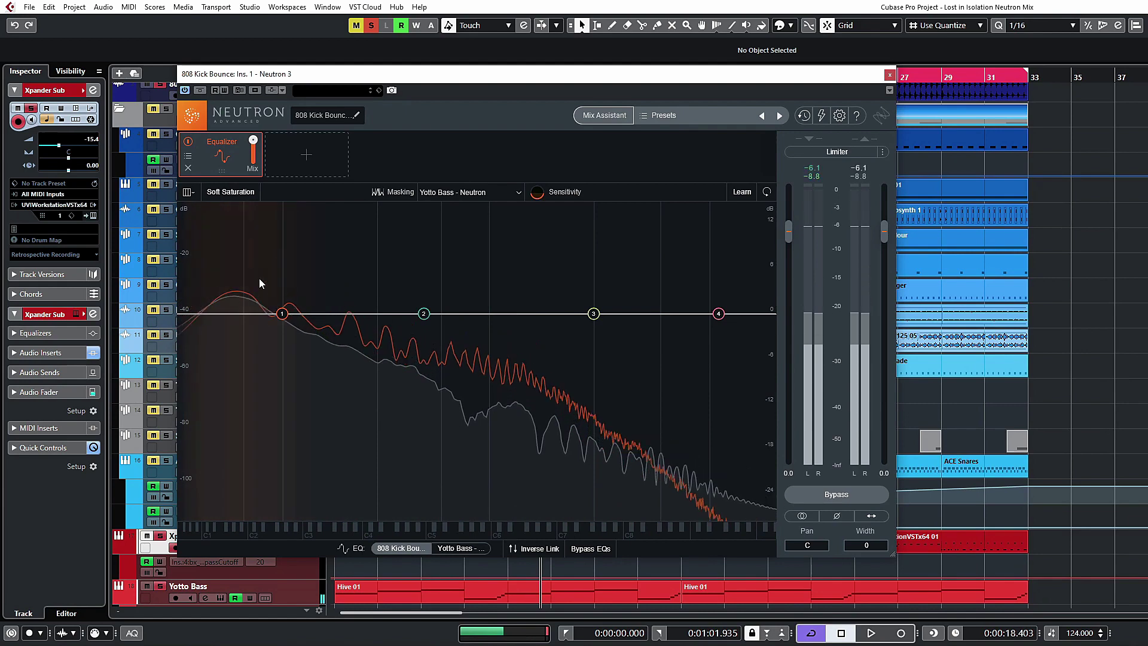
click(424, 314)
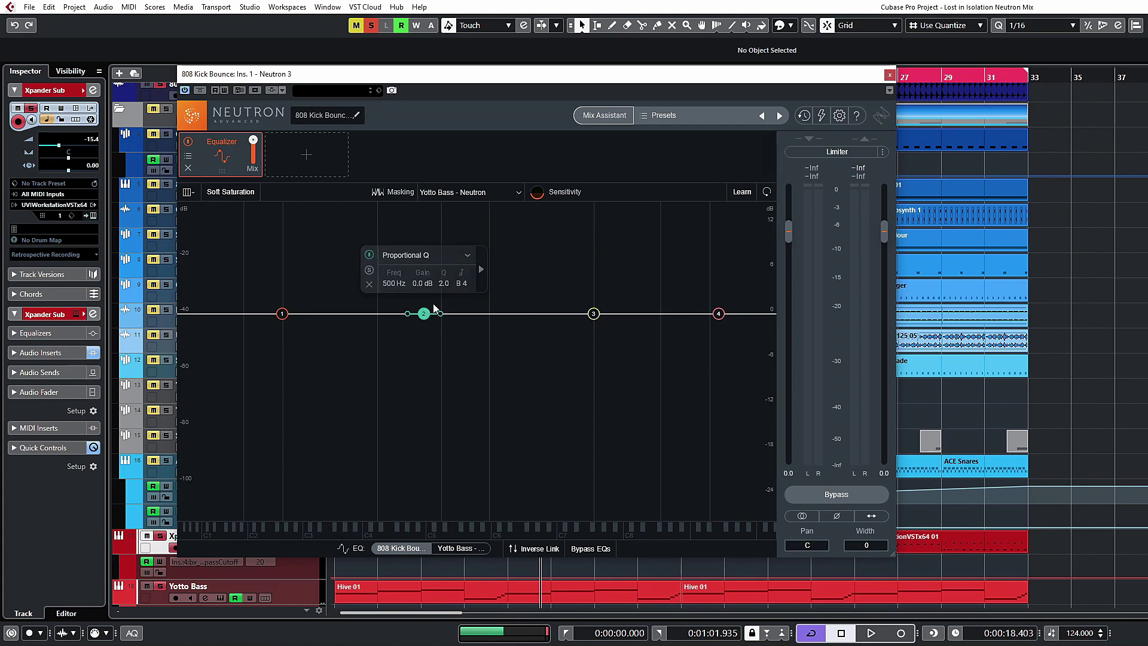
click(574, 225)
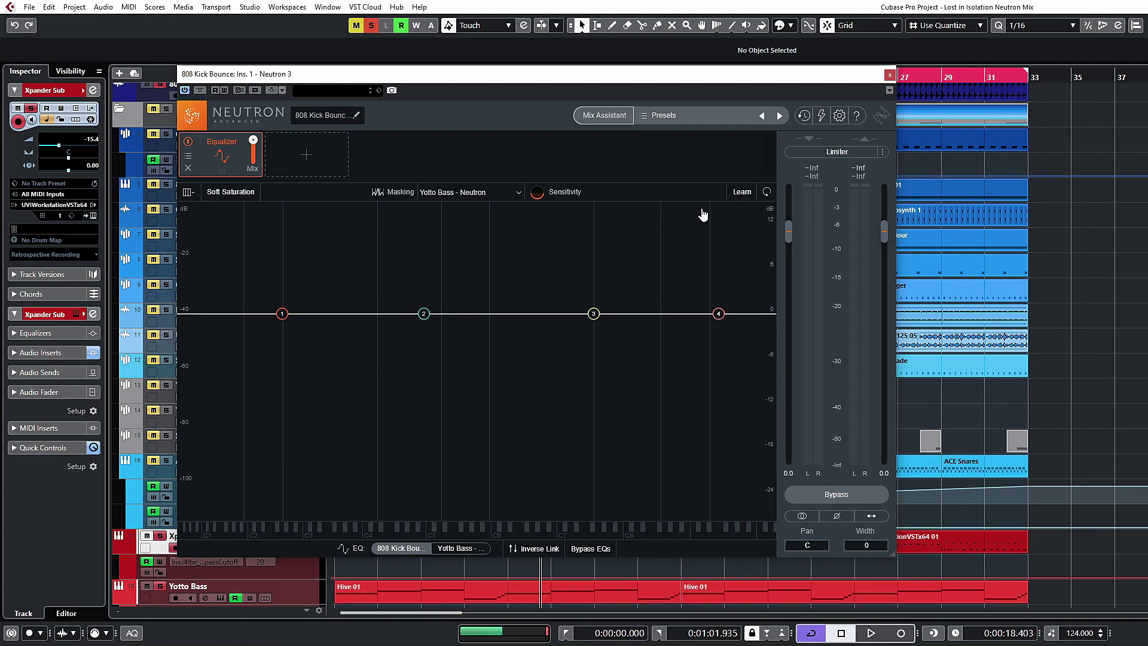
Step: Run the EQ Learn function over a short stretch of playback, then stop
click(742, 192)
key(space)
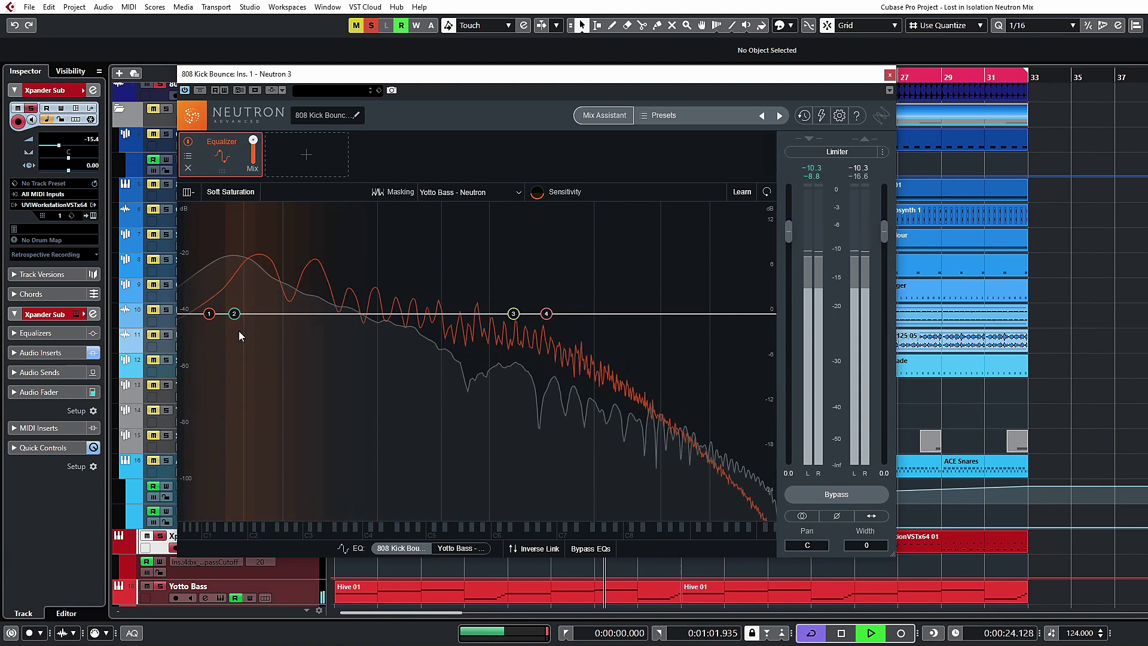
key(space)
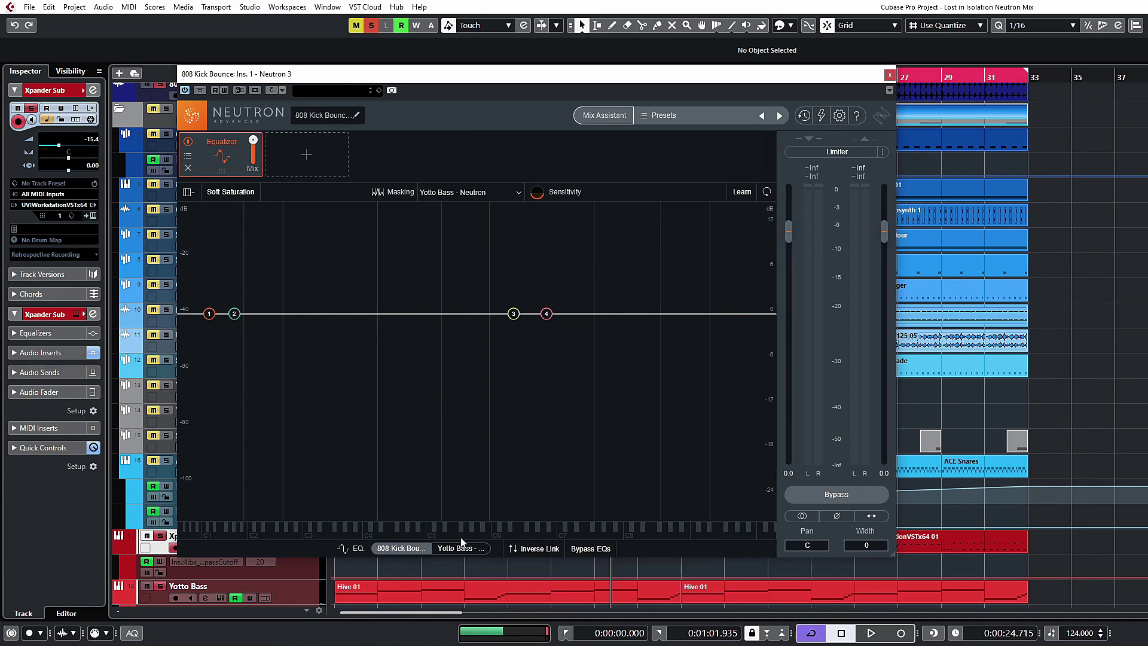
Step: With Inverse Link on, raise kick band 2 by 4.3 dB at 53 Hz and check Yotto Bass's matching cut
click(546, 551)
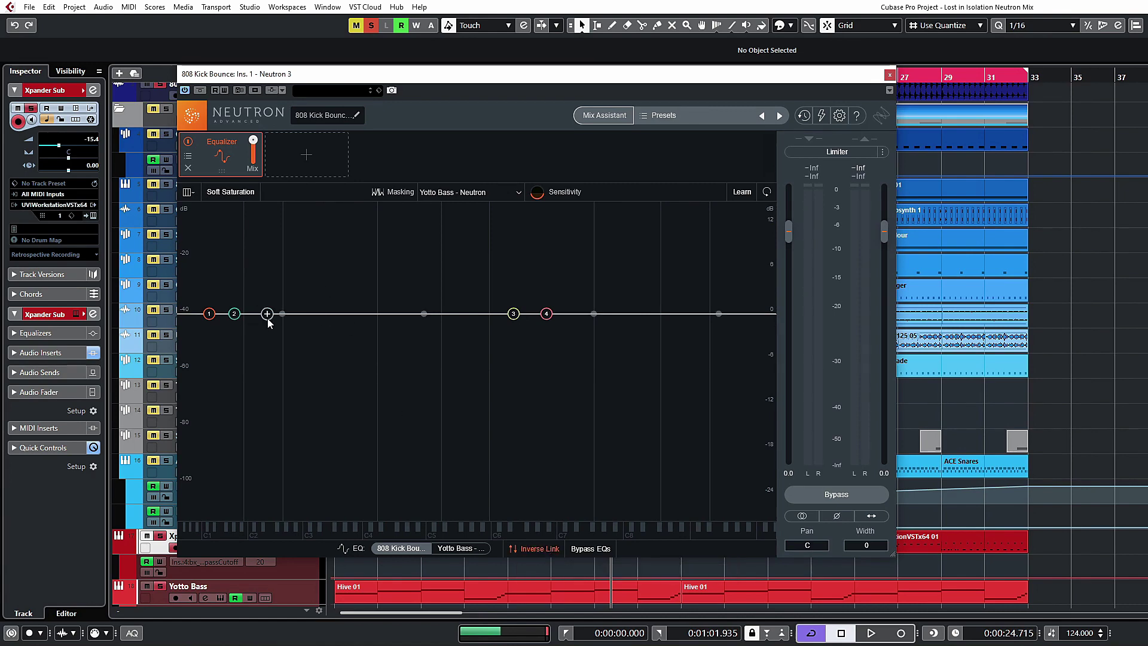
click(458, 549)
click(234, 314)
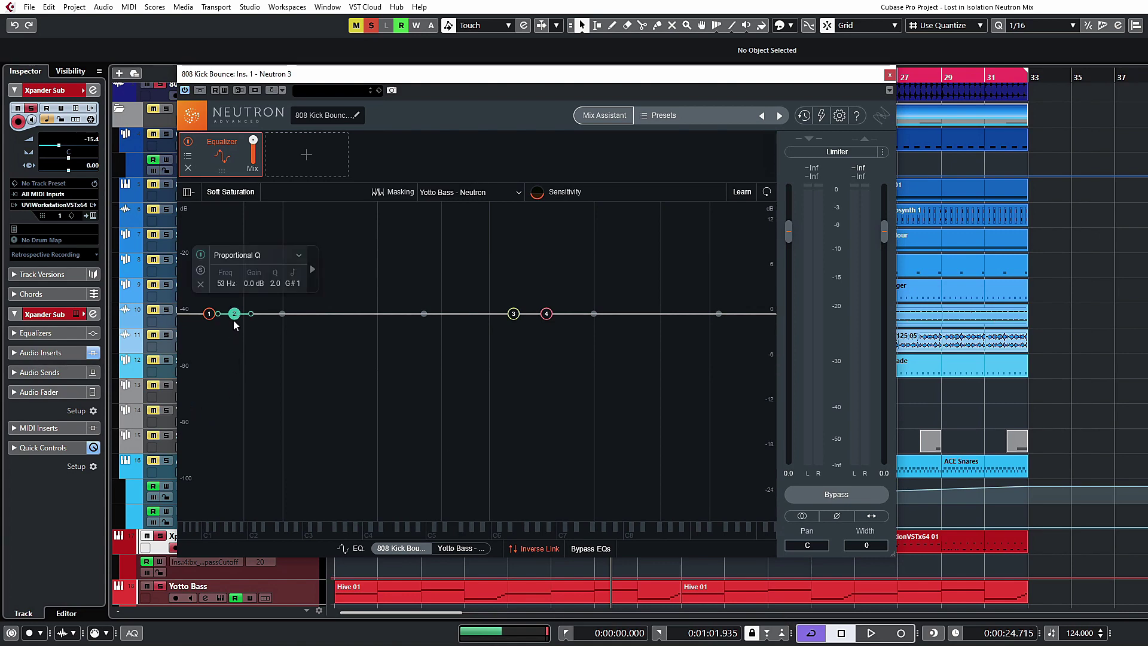
drag(235, 313, 234, 298)
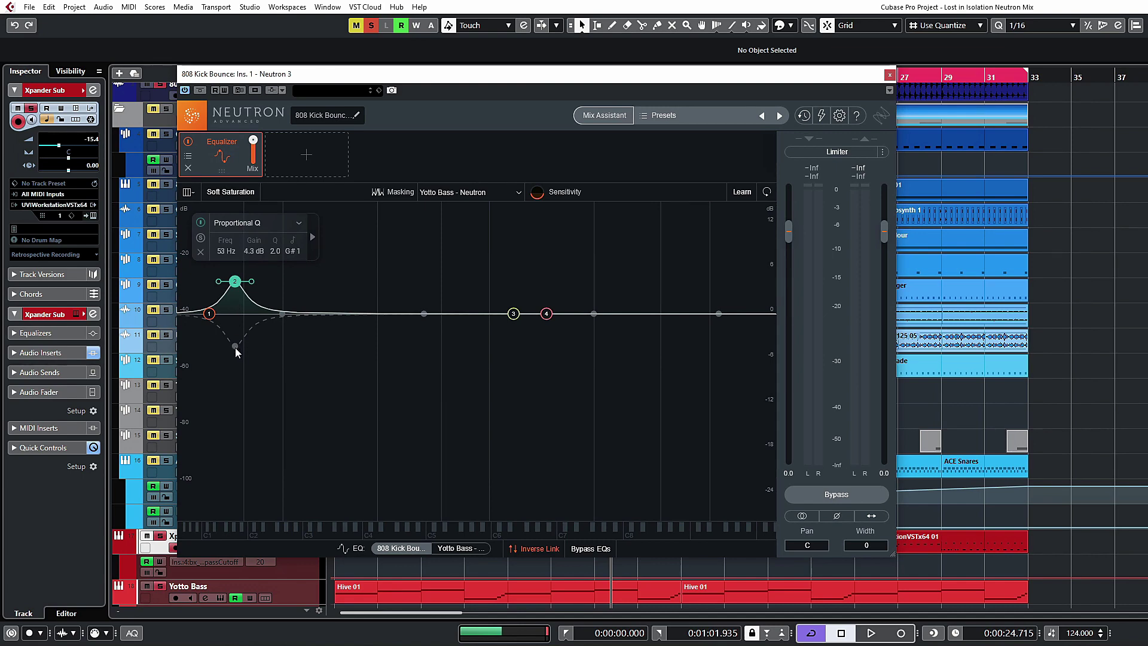
click(460, 549)
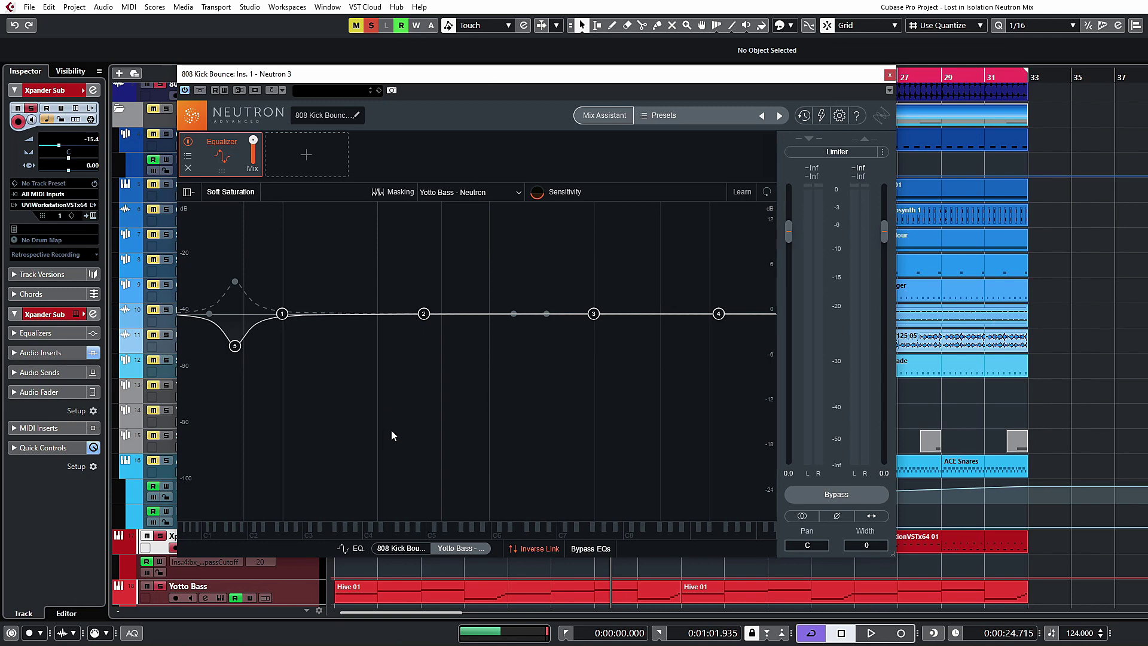
Step: Widen the kick's 54 Hz band 2 boost to a Q of 0.8 while listening to playback
click(401, 548)
key(space)
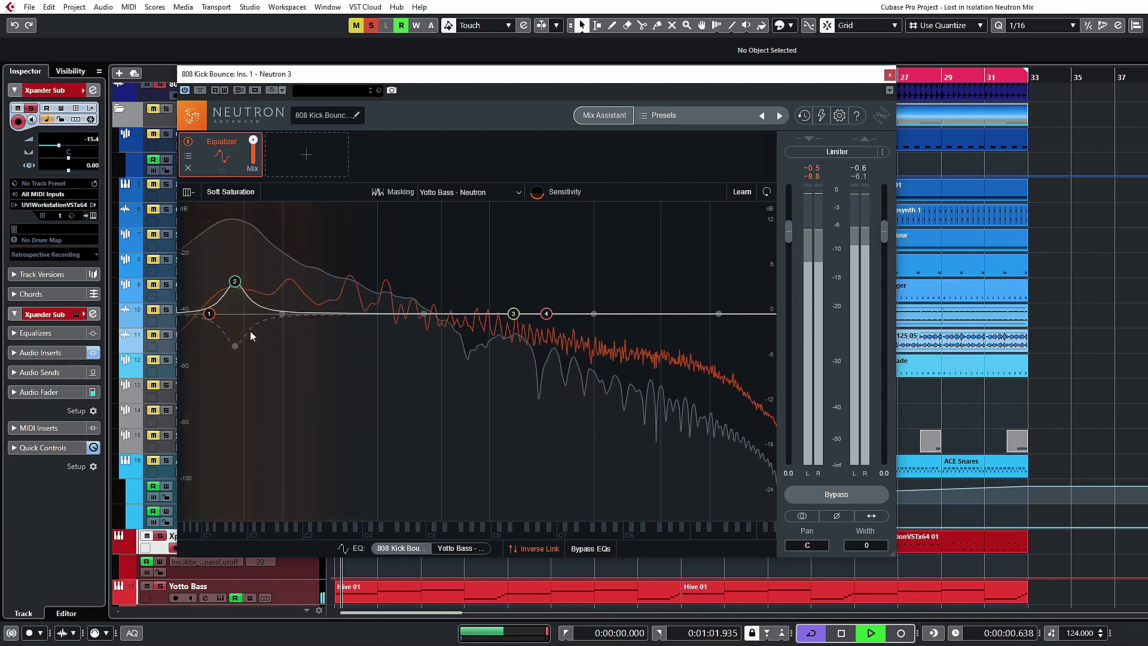
key(space)
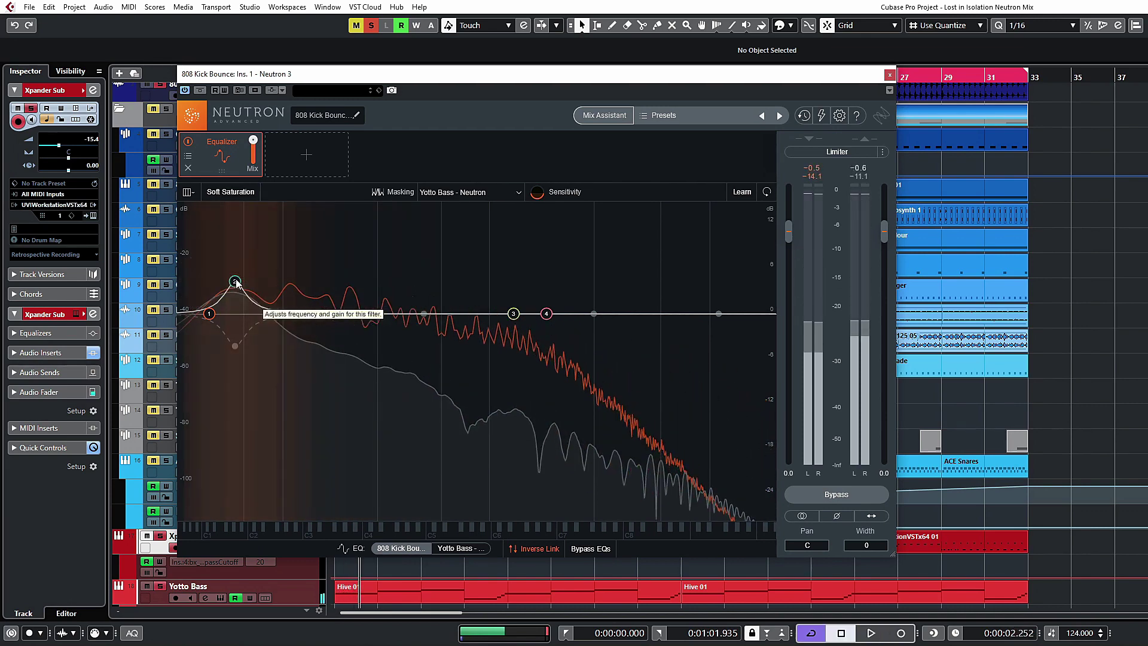
click(235, 282)
key(space)
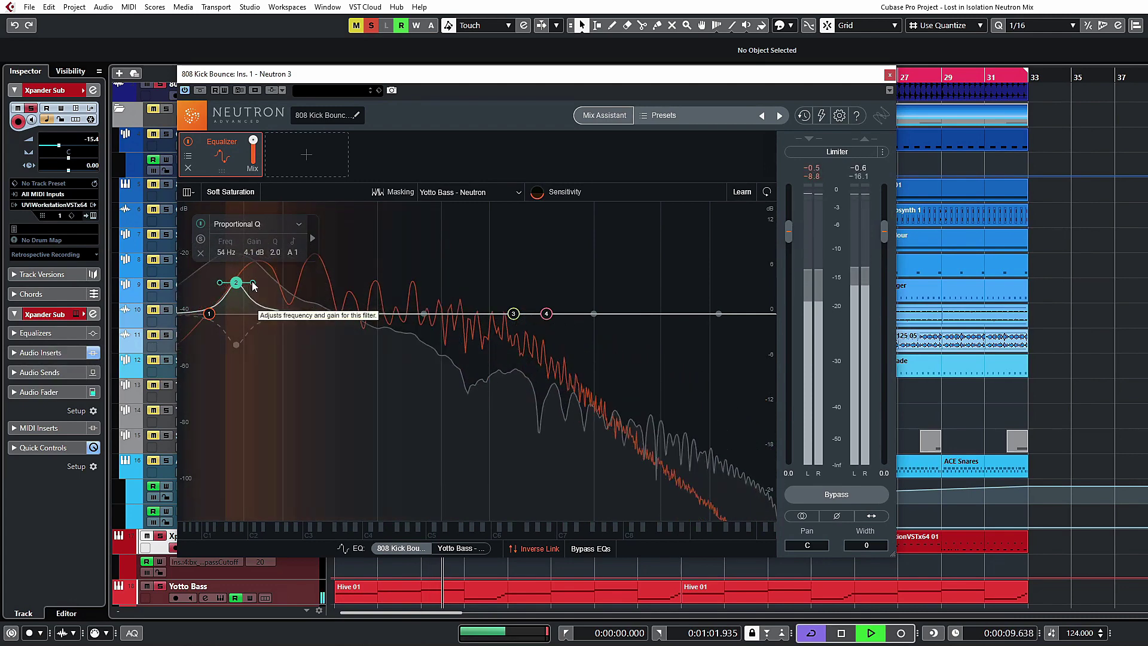
drag(253, 283, 255, 286)
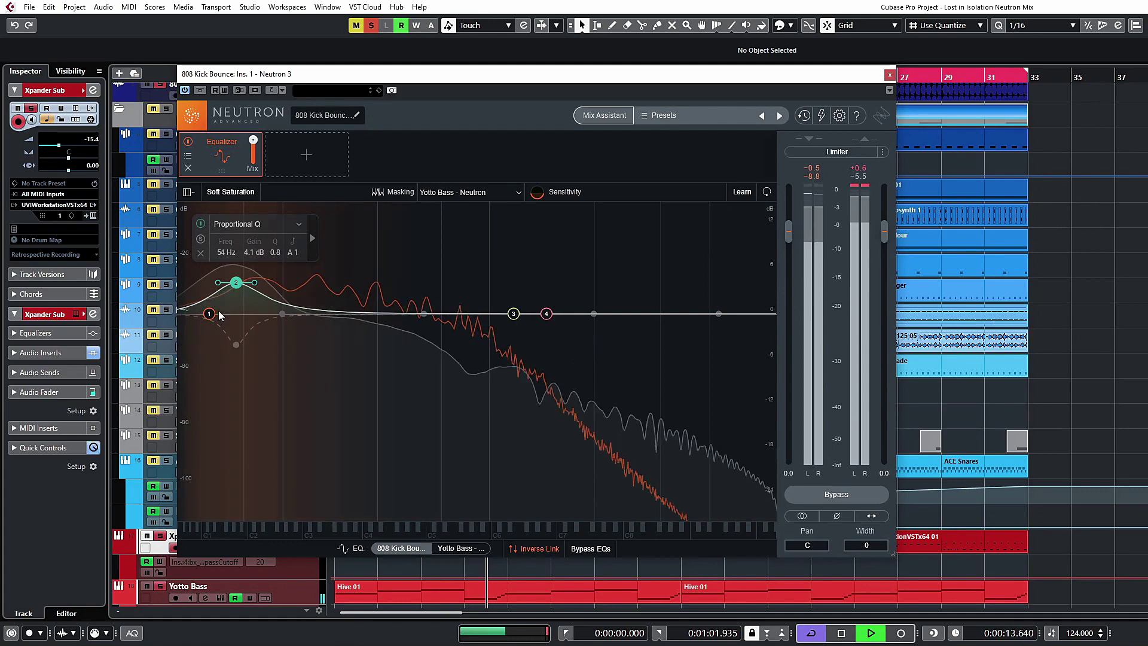
key(space)
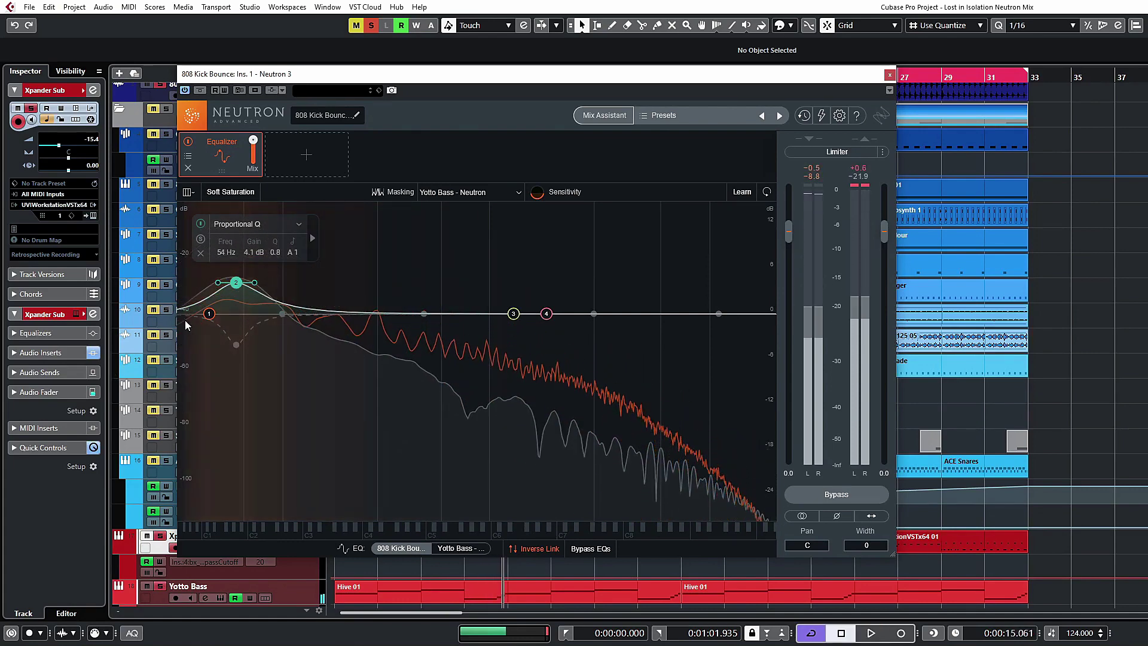
click(209, 313)
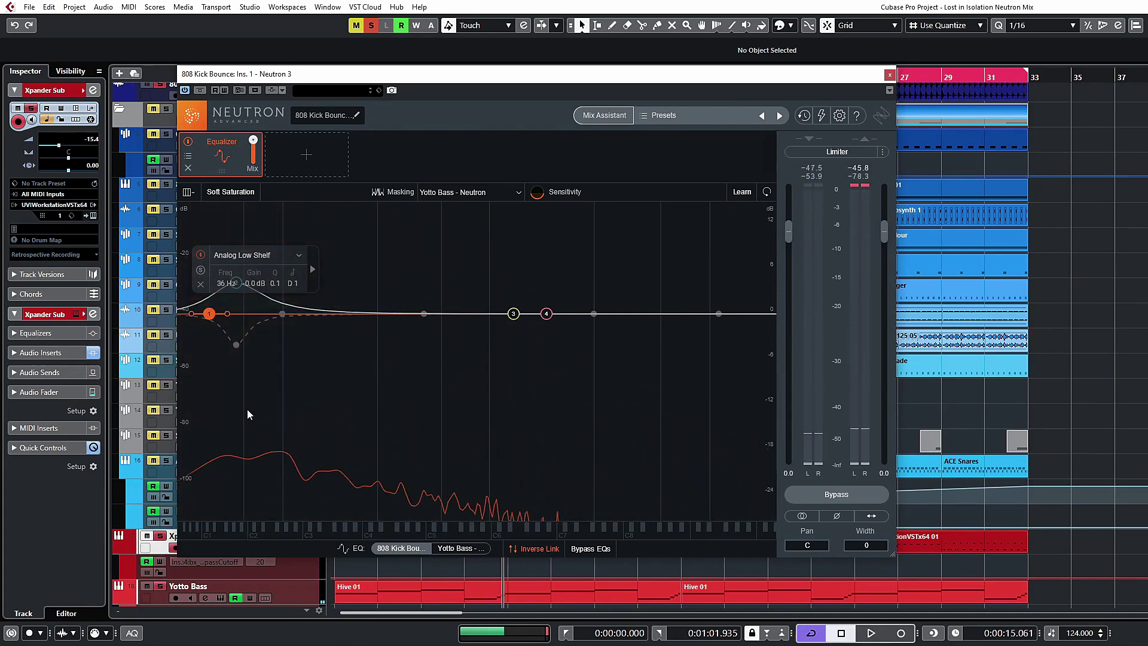
Step: Make the lowest band a Flat Highpass at 36 Hz with a 12 dB/oct slope, then audition it
click(458, 548)
click(209, 314)
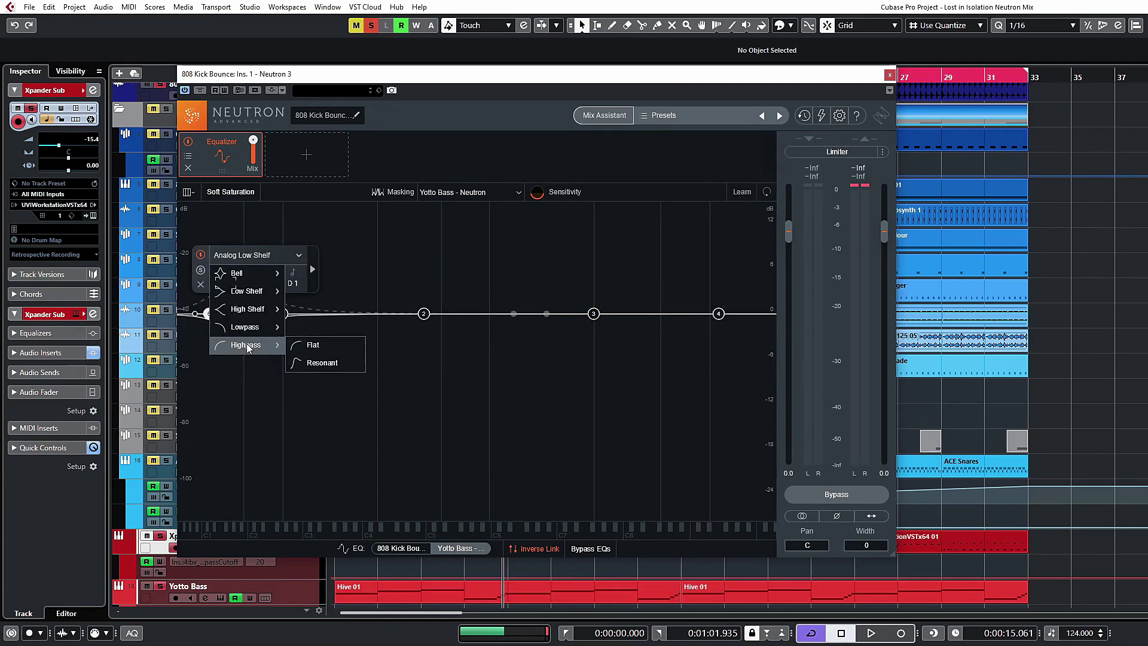
click(314, 341)
scroll(220, 318, up, 1)
key(space)
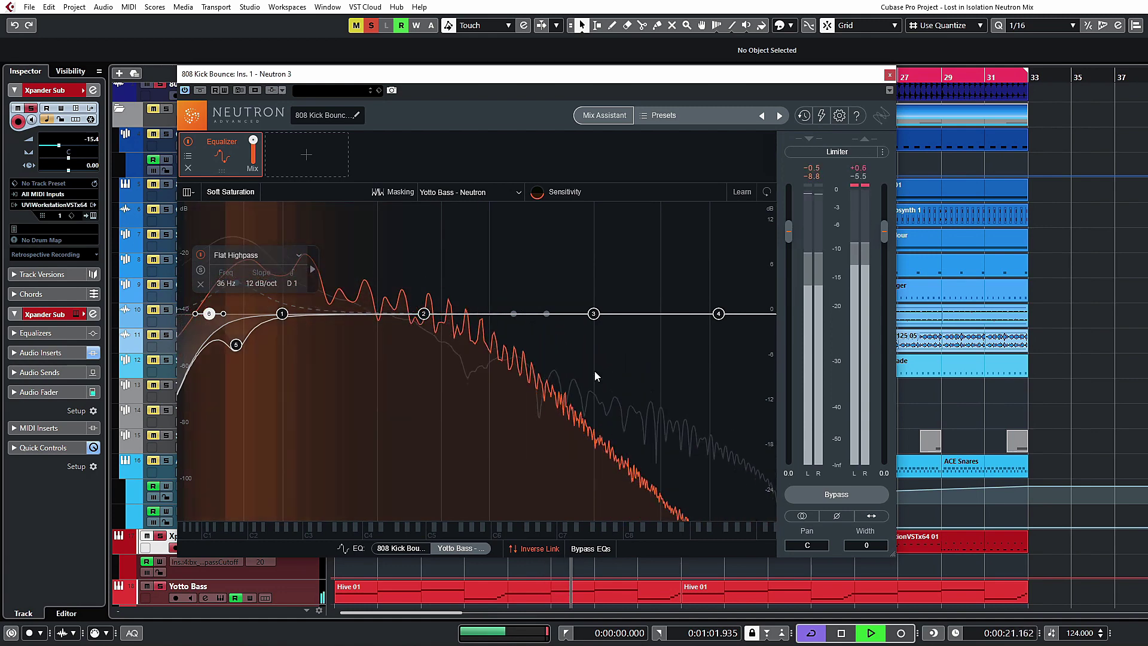
key(space)
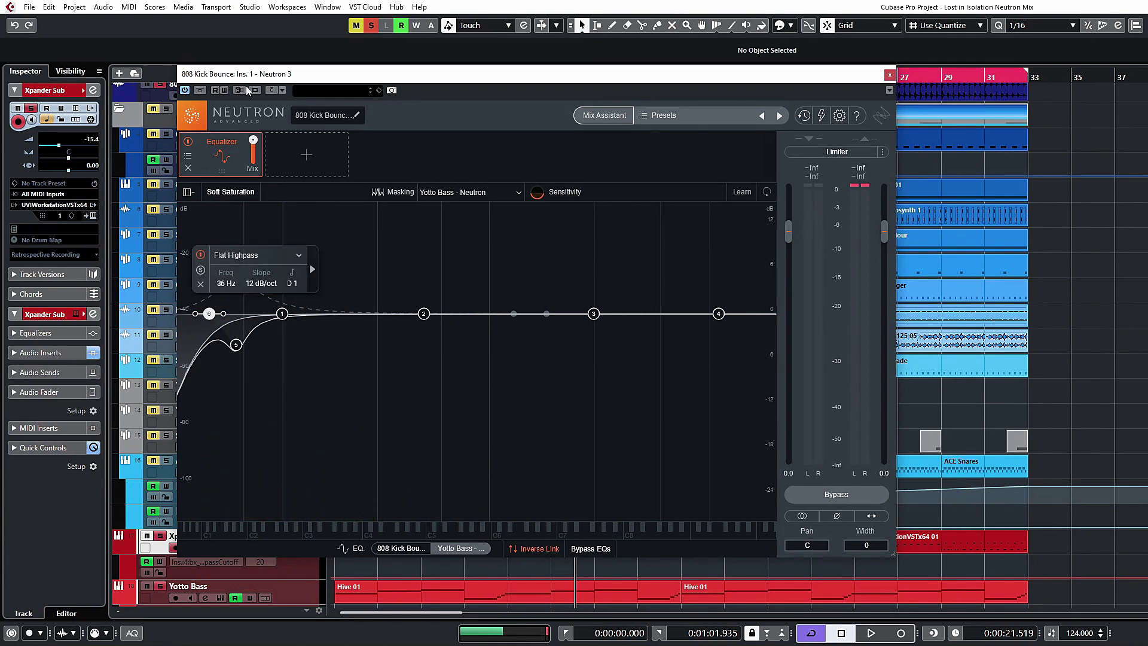
Step: Deselect the highpass band and bring the 808 Kick Bounce EQ back into view
click(403, 309)
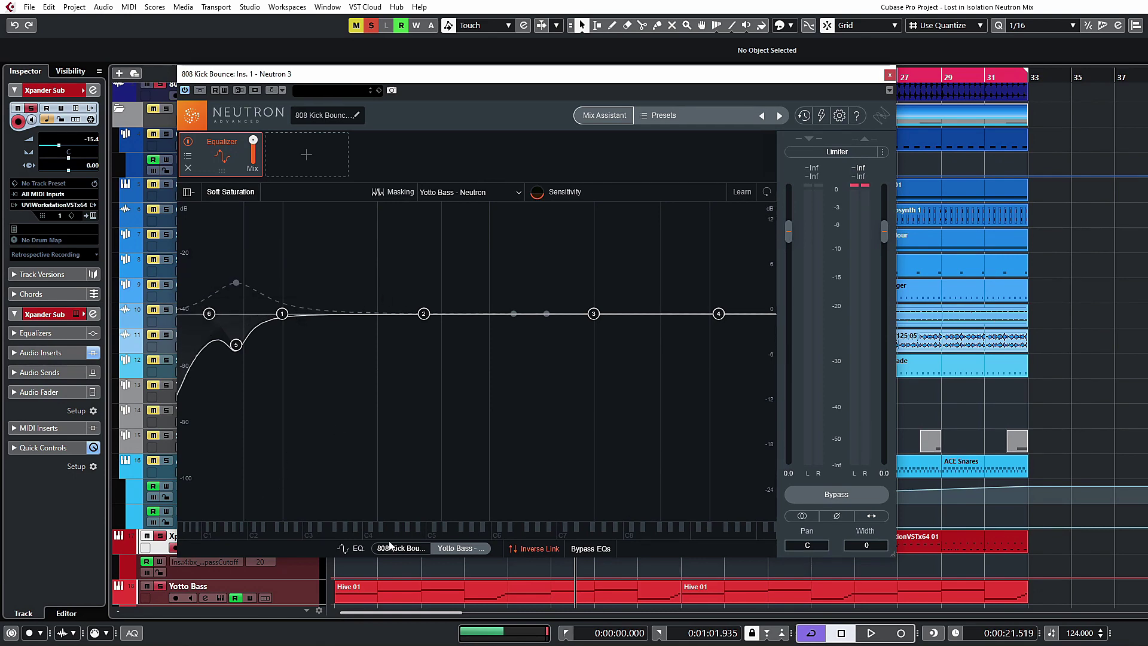
click(457, 548)
click(401, 549)
click(456, 550)
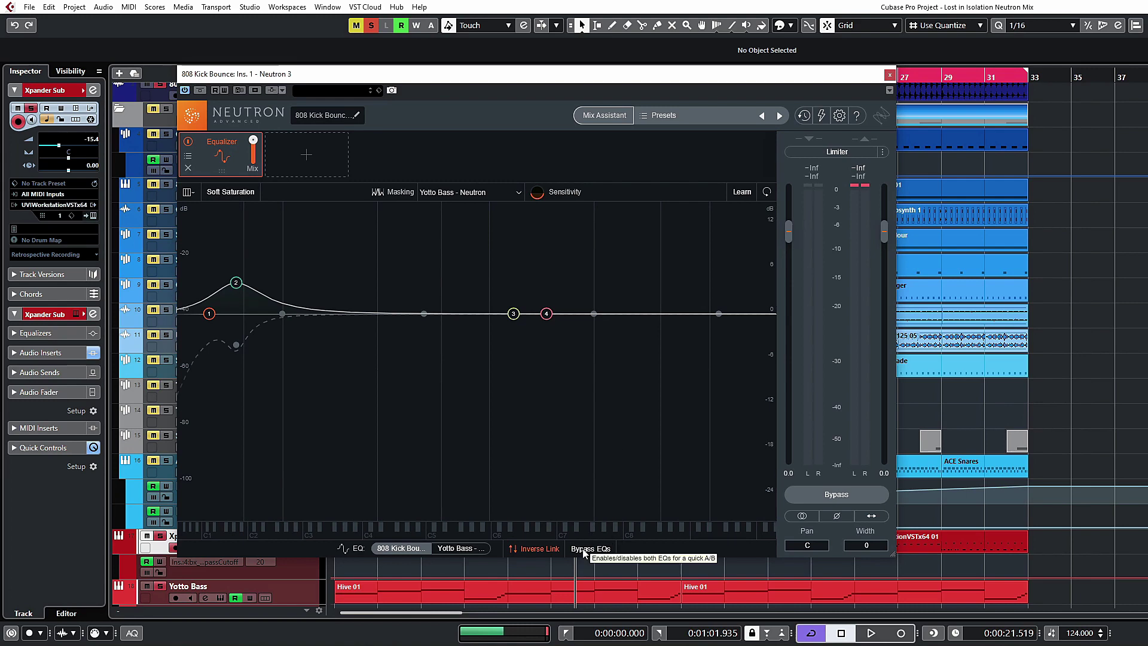
Step: During playback, toggle Bypass EQs off and on twice to compare processed and original sound
key(space)
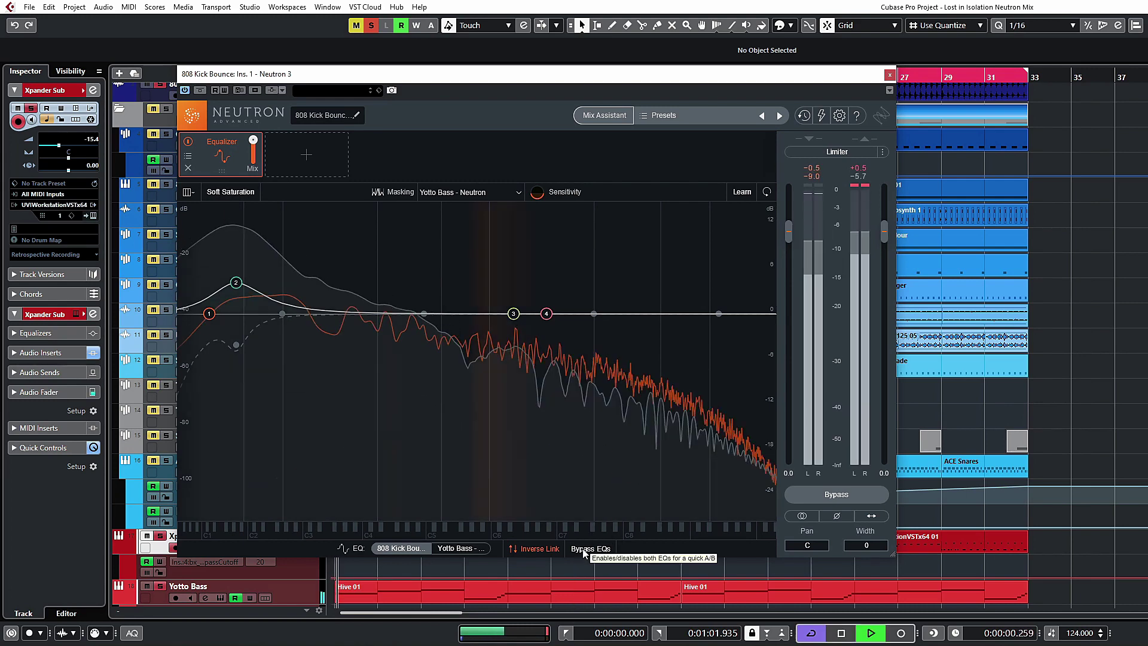
click(583, 550)
click(583, 548)
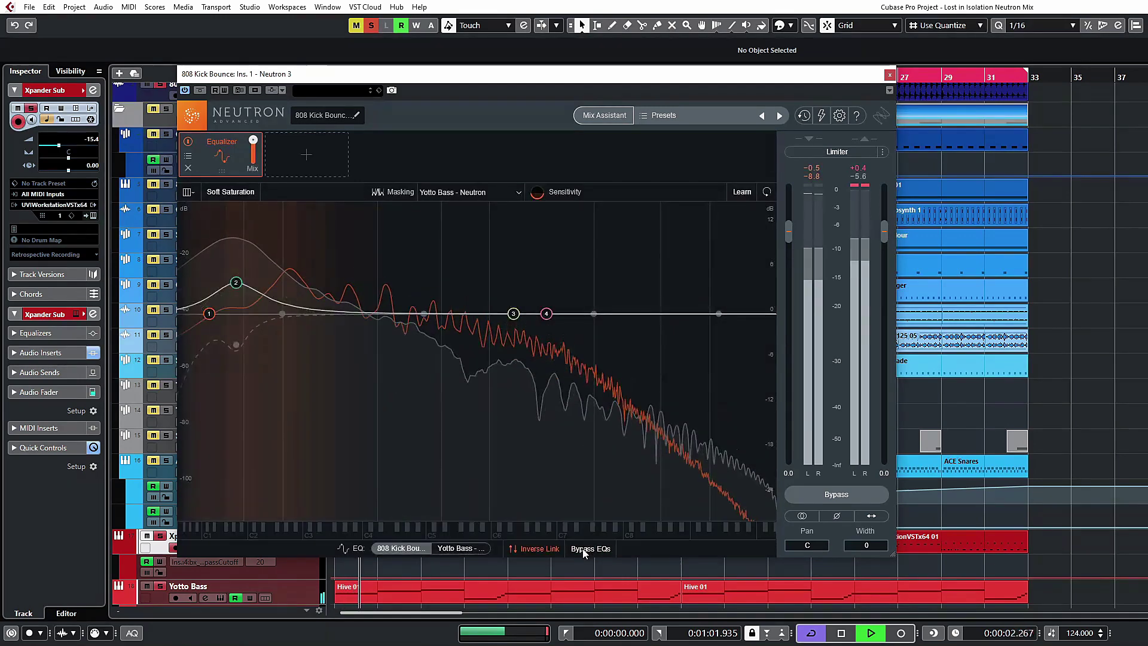
click(582, 548)
click(582, 548)
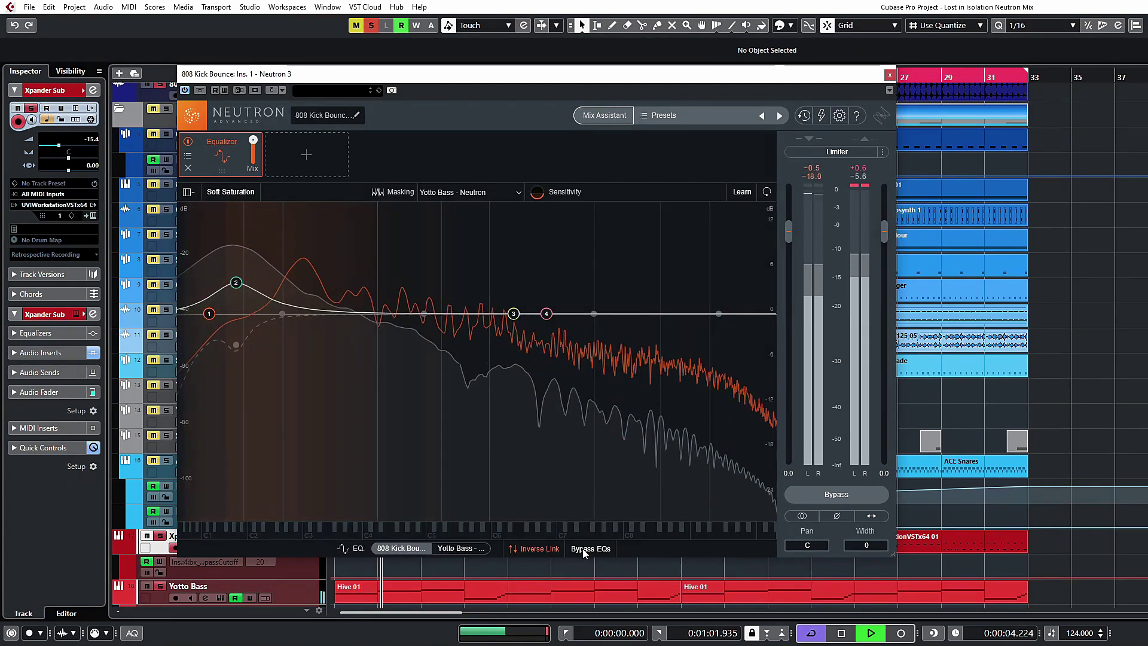
key(space)
Step: Replay from the start, repeatedly A/B the bypassed and active EQs, finishing with both EQs active
key(Home)
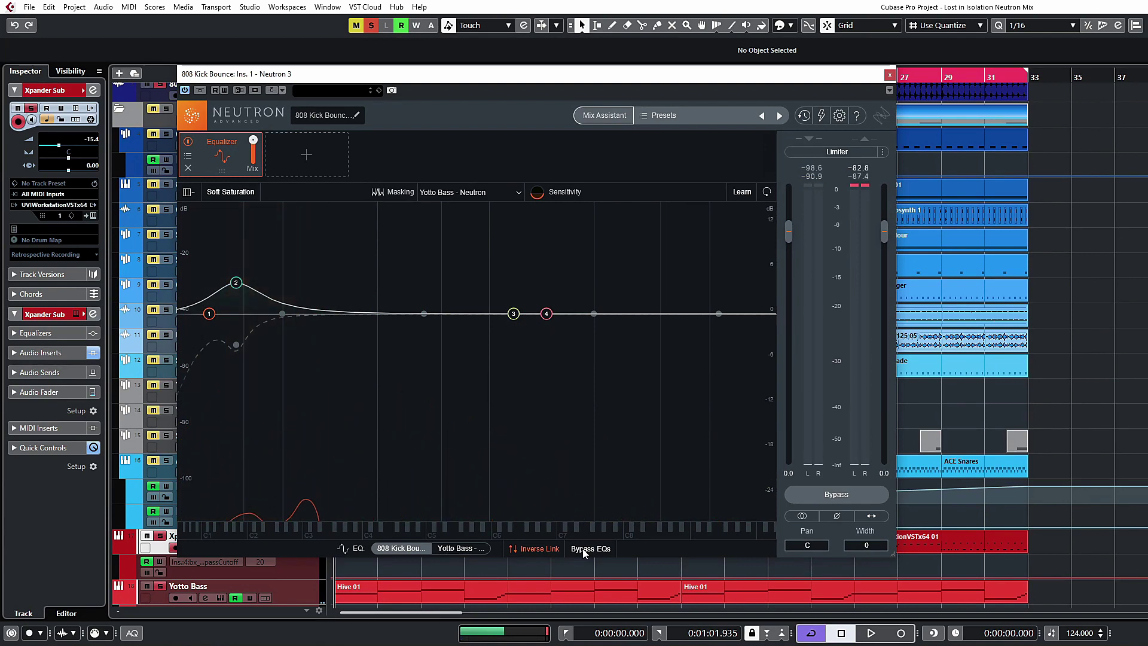
key(space)
click(583, 549)
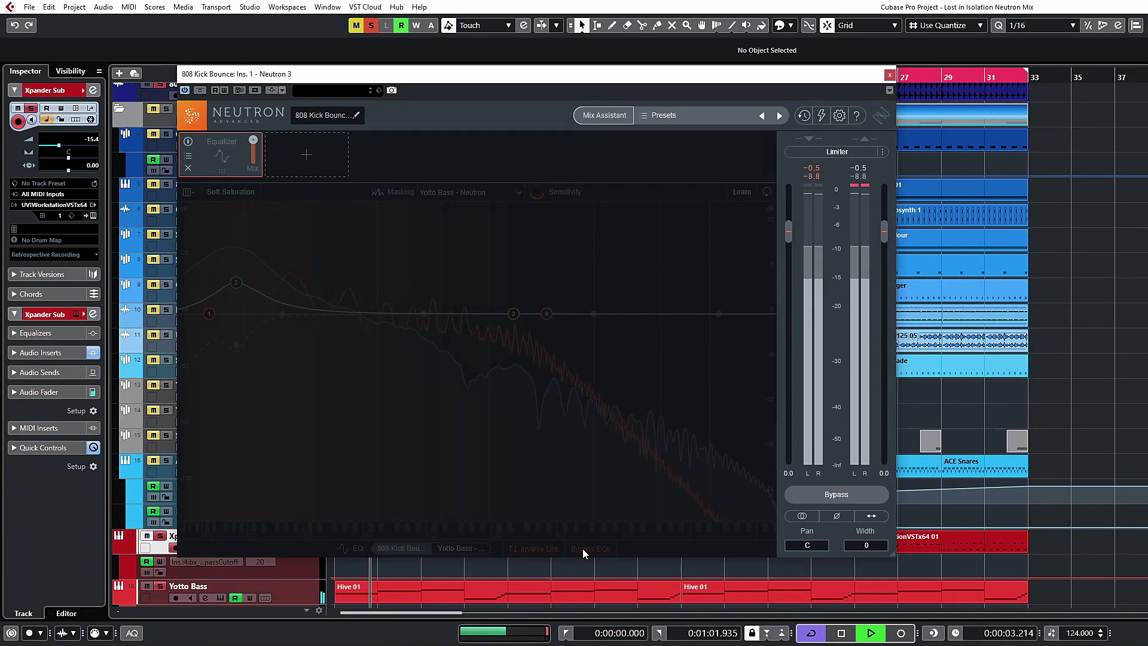
click(583, 549)
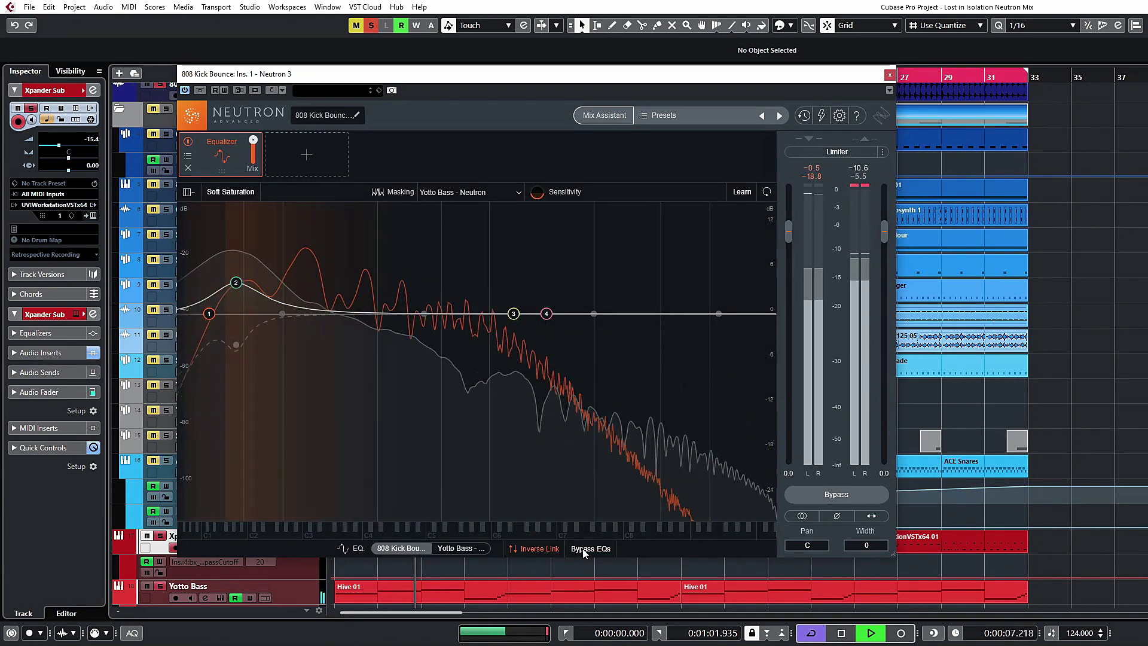
click(584, 549)
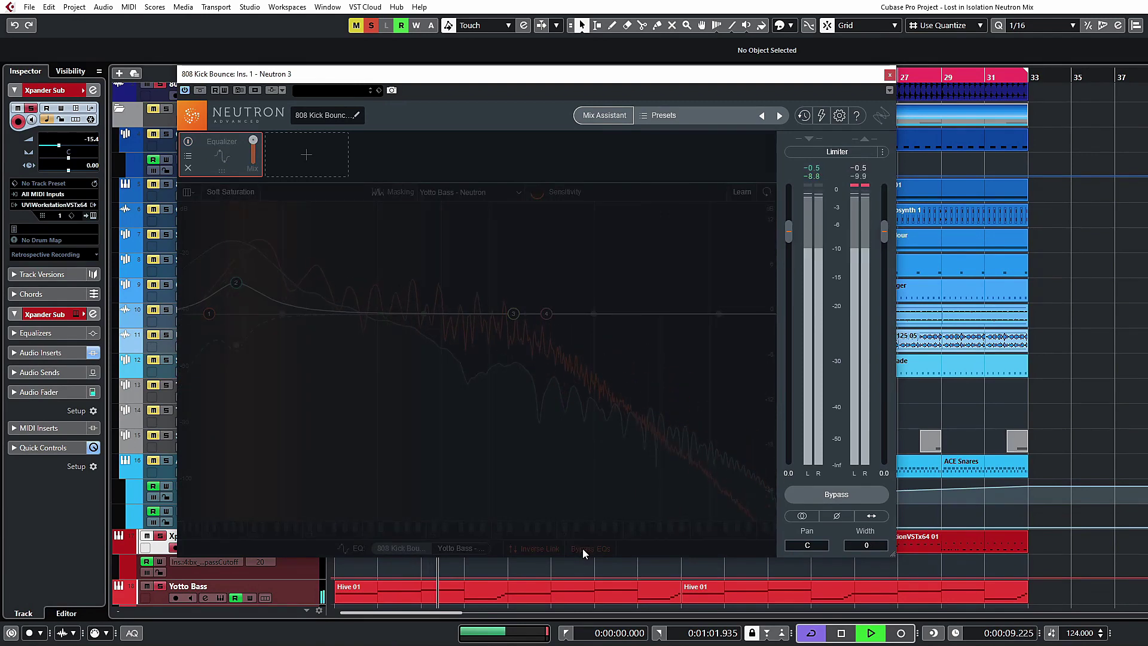
click(582, 548)
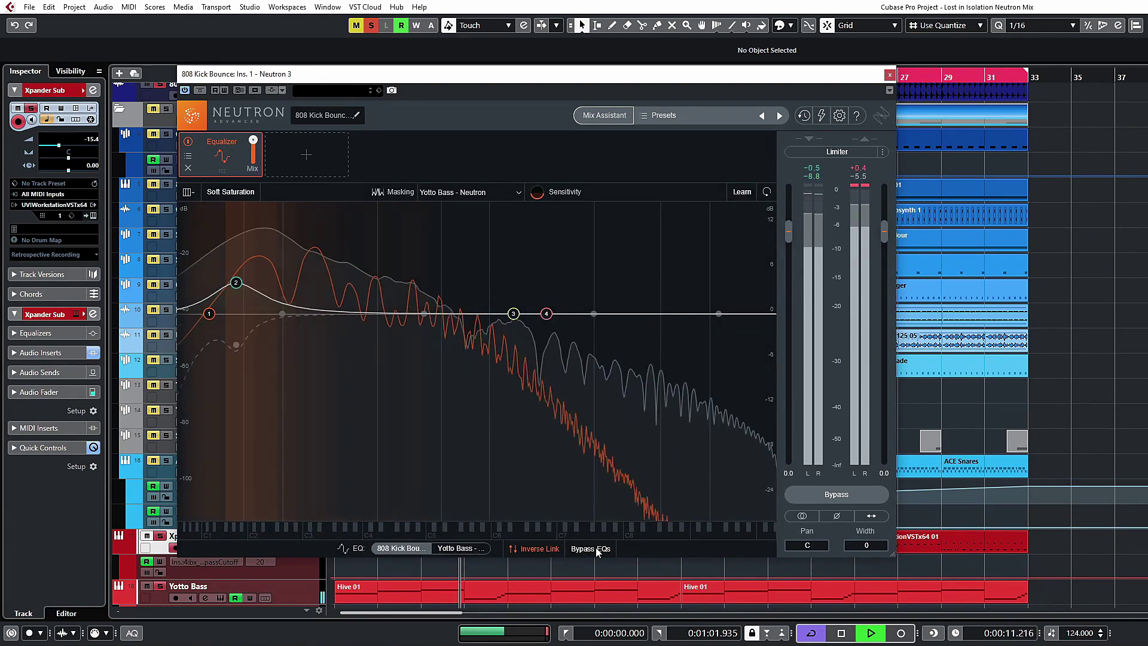
click(592, 550)
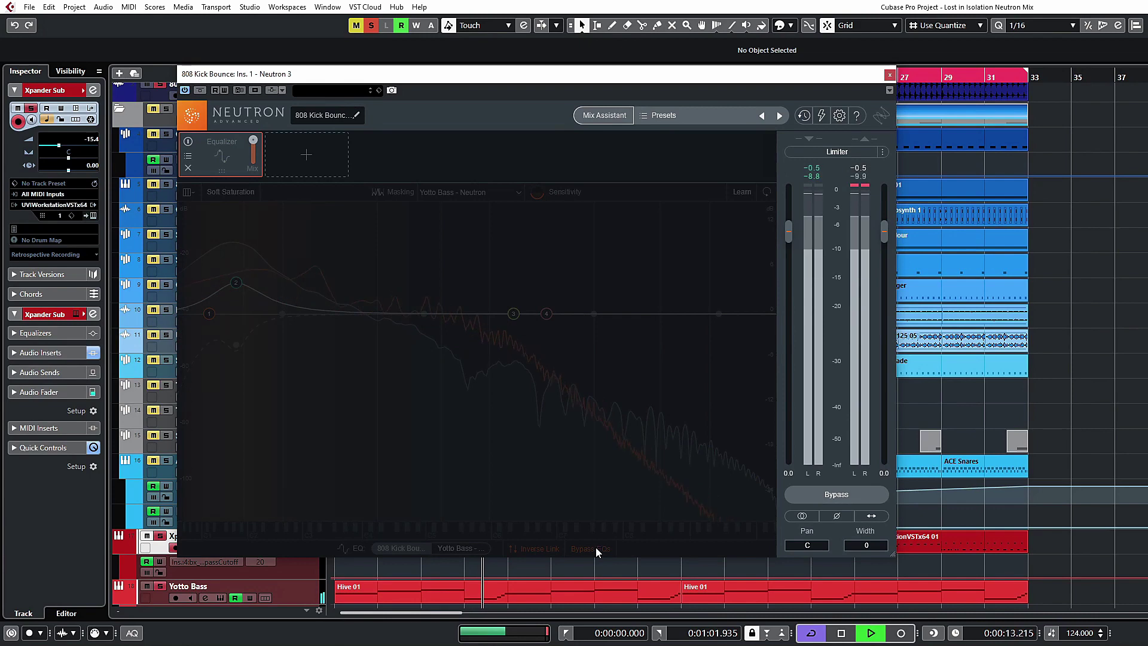
click(595, 549)
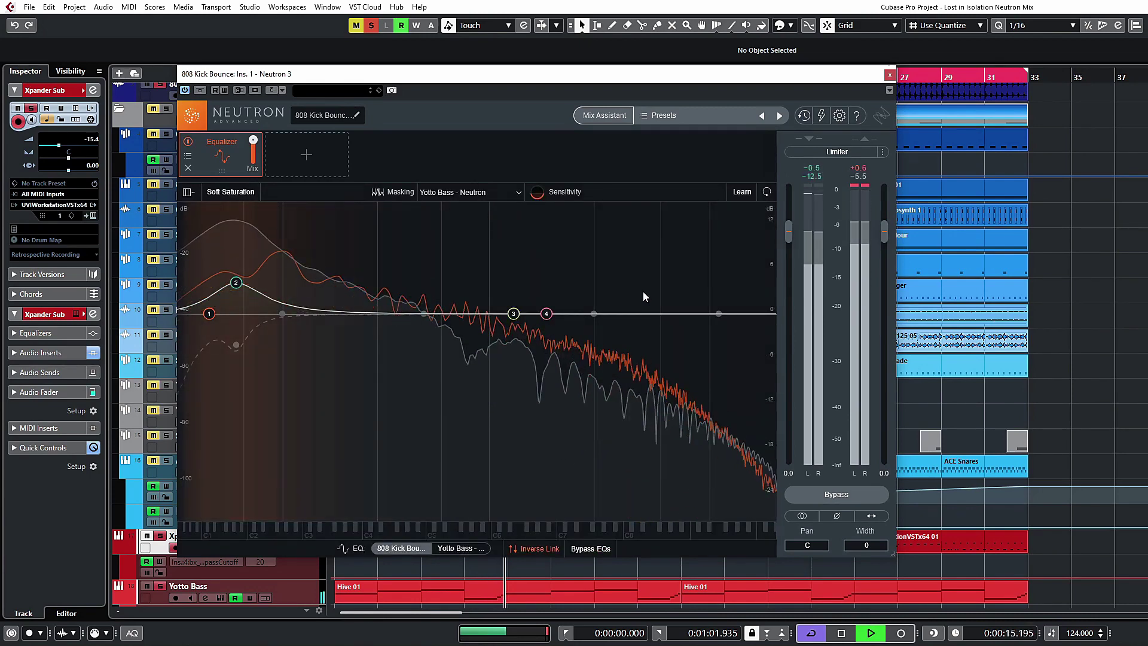
key(space)
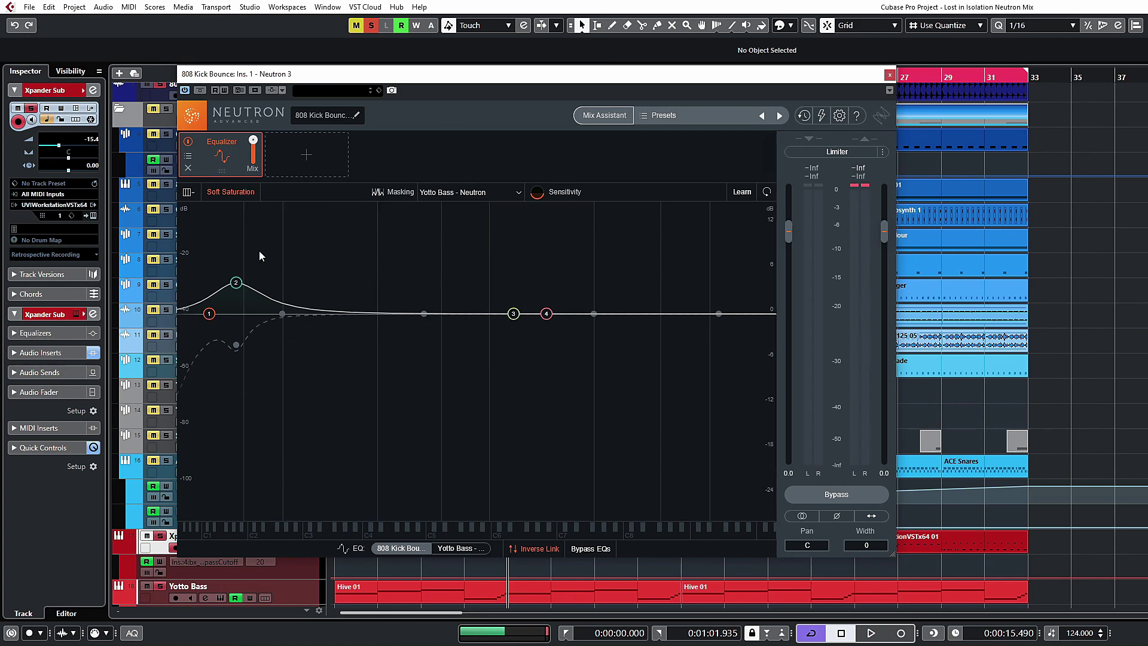
Step: Push input gain to 10 during playback, return it to 0.0 dB, and enable Soft Saturation
drag(791, 238, 787, 186)
key(space)
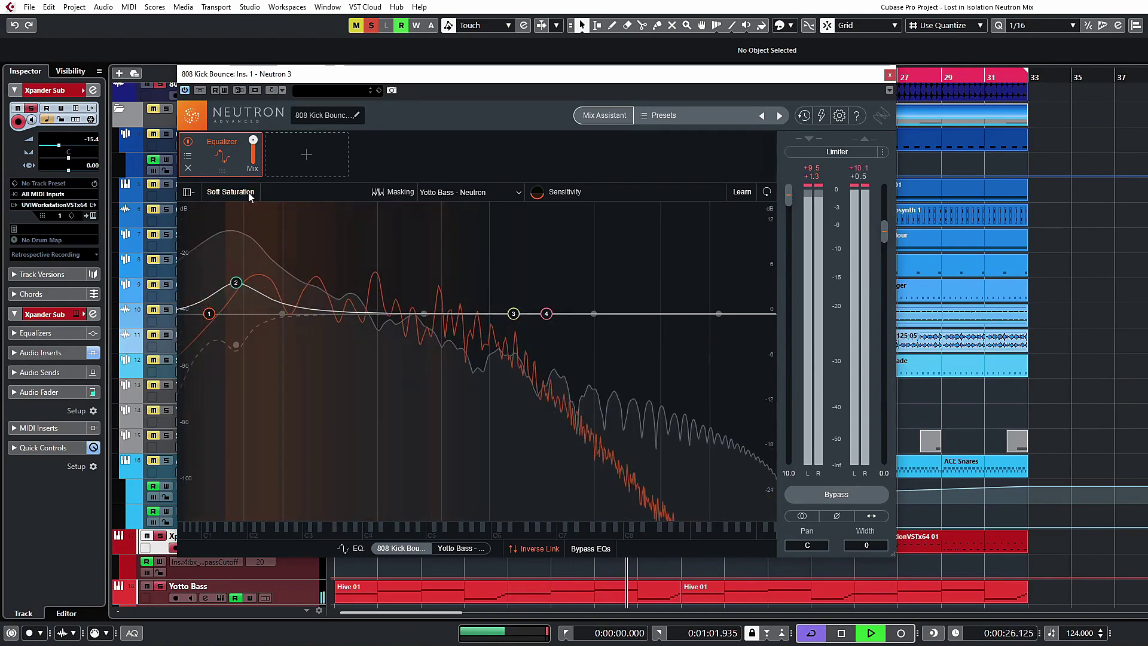
drag(789, 195, 786, 242)
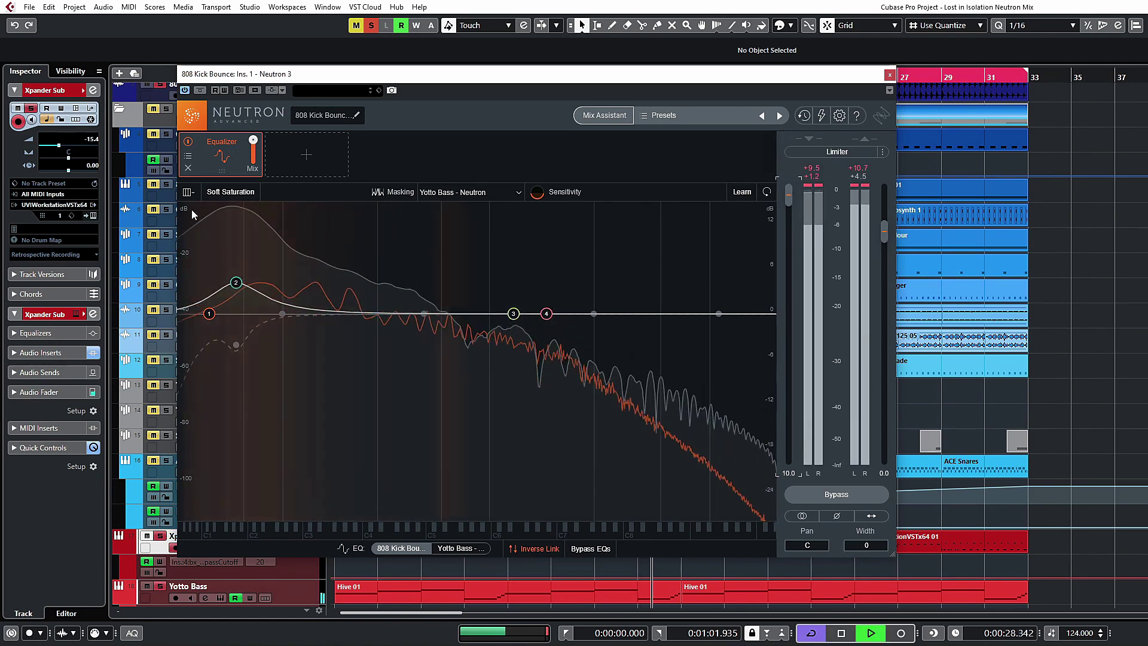
click(224, 193)
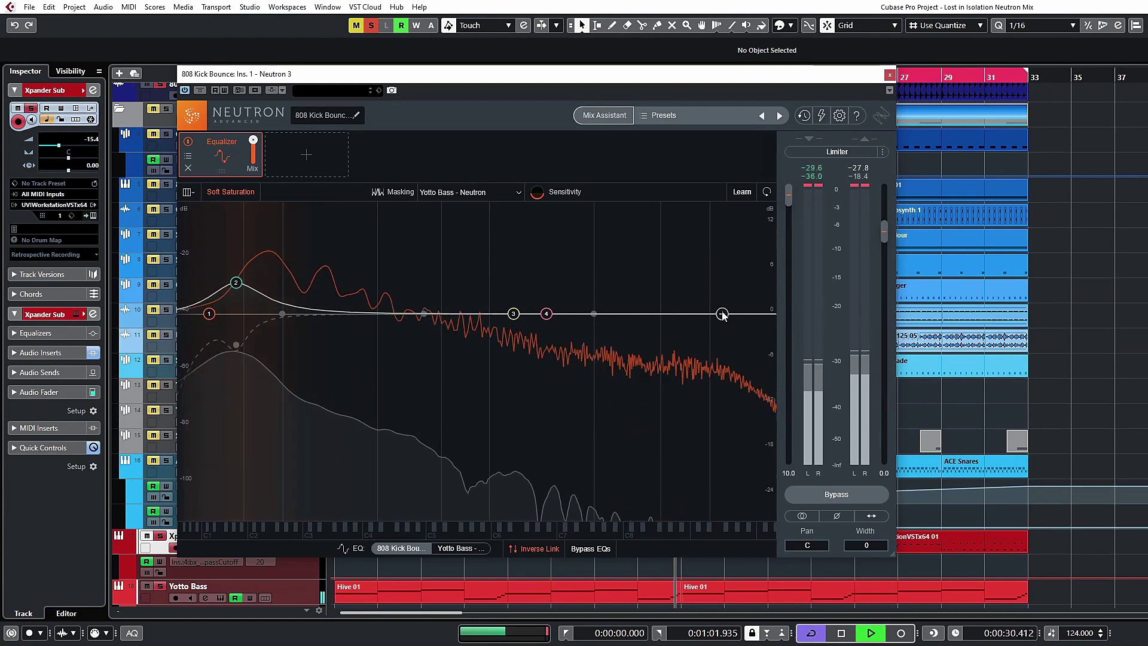
drag(786, 197, 789, 236)
key(space)
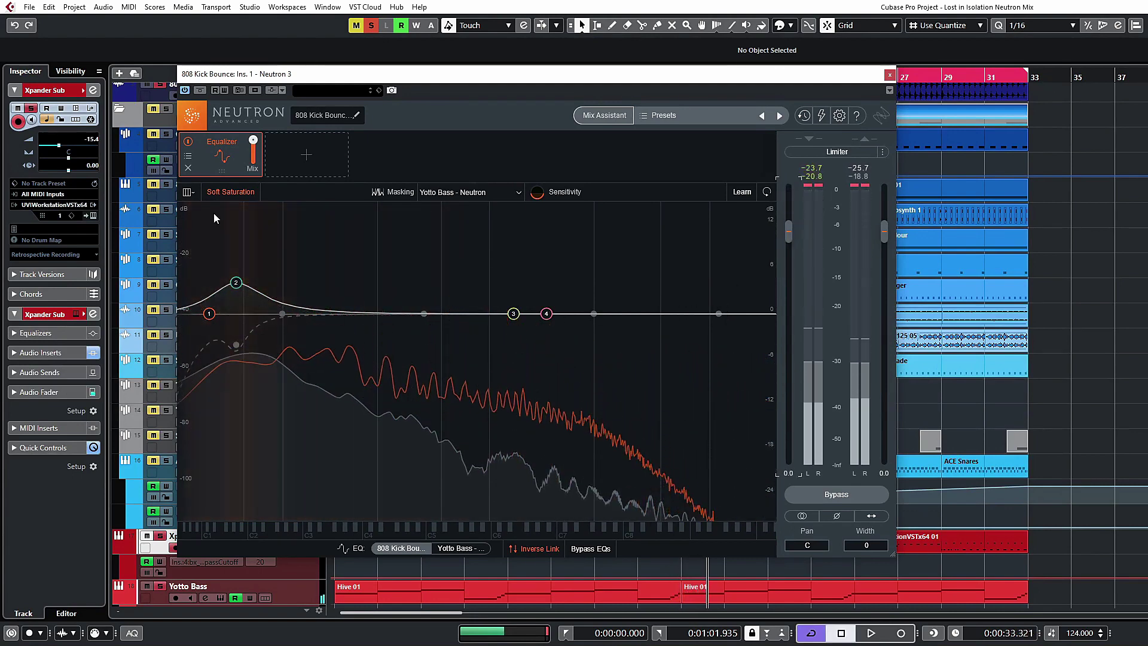